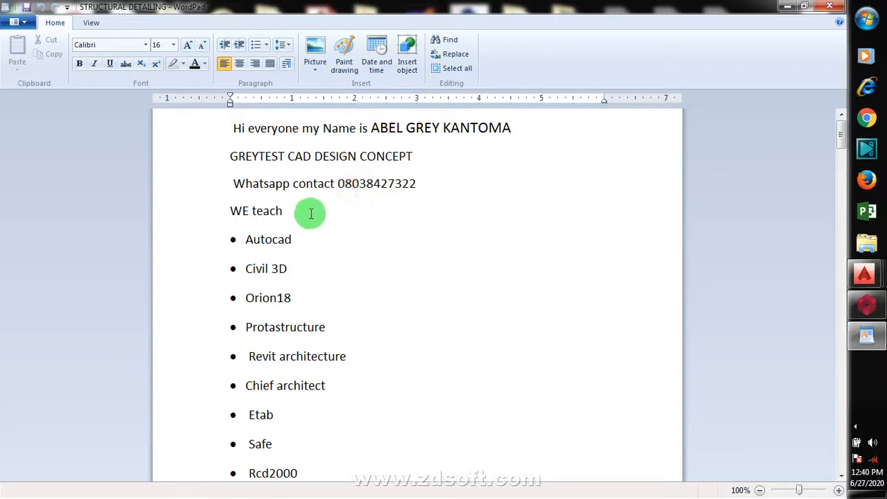
- Read through the introduction document and its list of taught software
{"action": "left_click", "coordinate": [311, 214]}
{"action": "scroll", "coordinate": [322, 243], "scroll_direction": "down", "scroll_amount": 3}
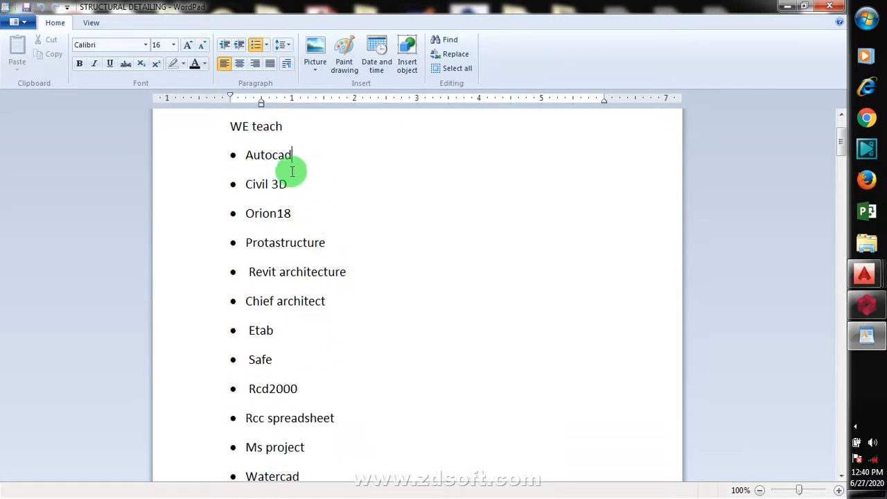
{"action": "scroll", "coordinate": [322, 191], "scroll_direction": "down", "scroll_amount": 6}
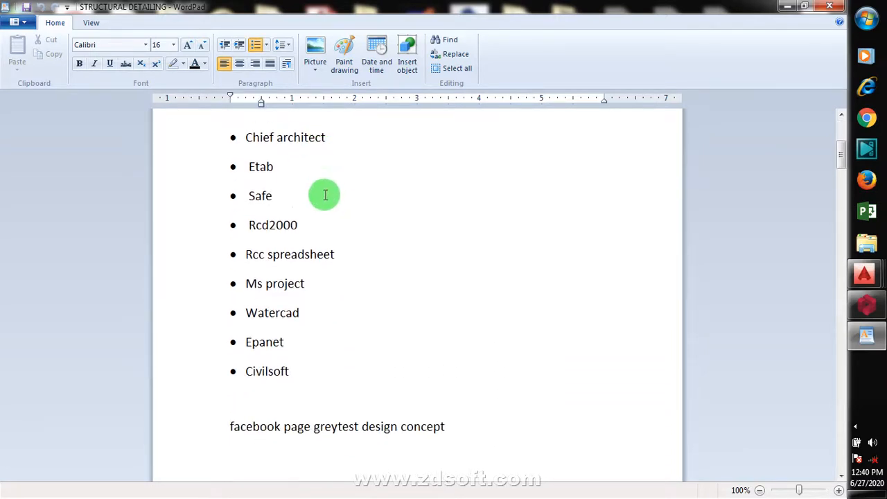
{"action": "scroll", "coordinate": [334, 214], "scroll_direction": "up", "scroll_amount": 3}
{"action": "scroll", "coordinate": [334, 222], "scroll_direction": "up", "scroll_amount": 6}
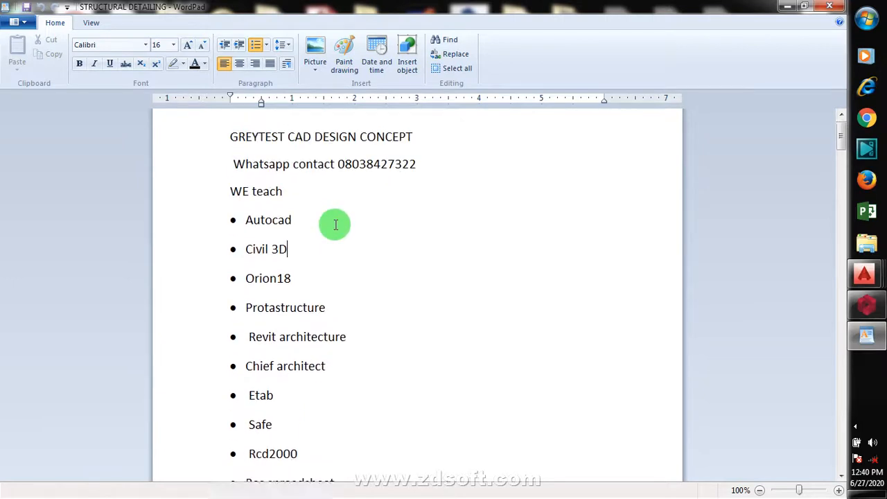
{"action": "scroll", "coordinate": [336, 228], "scroll_direction": "down", "scroll_amount": 3}
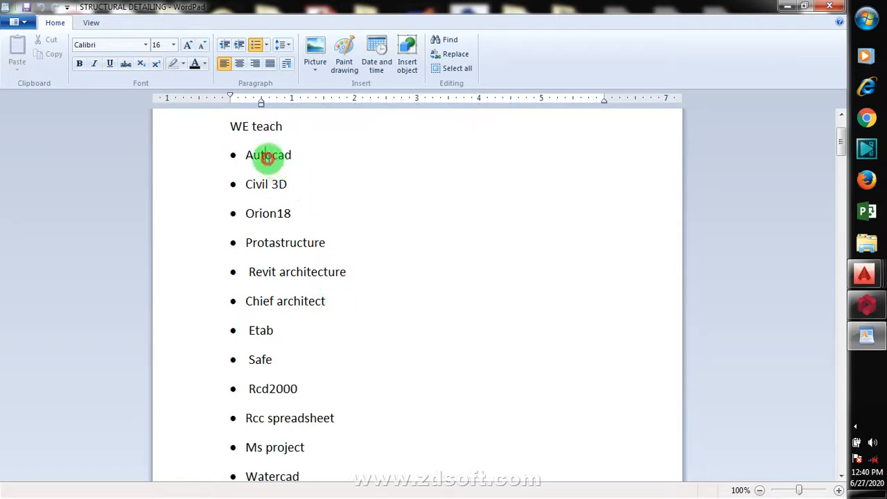
{"action": "scroll", "coordinate": [310, 178], "scroll_direction": "down", "scroll_amount": 1}
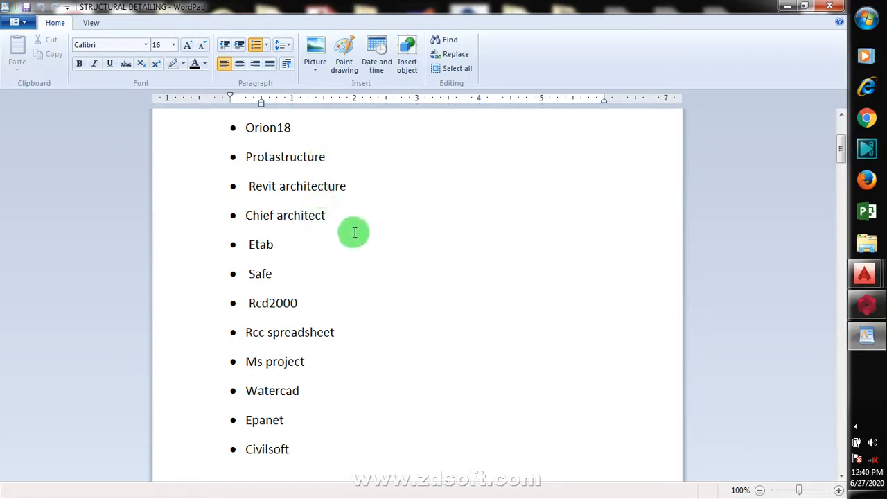
{"action": "scroll", "coordinate": [355, 217], "scroll_direction": "down", "scroll_amount": 1}
{"action": "scroll", "coordinate": [356, 218], "scroll_direction": "up", "scroll_amount": 3}
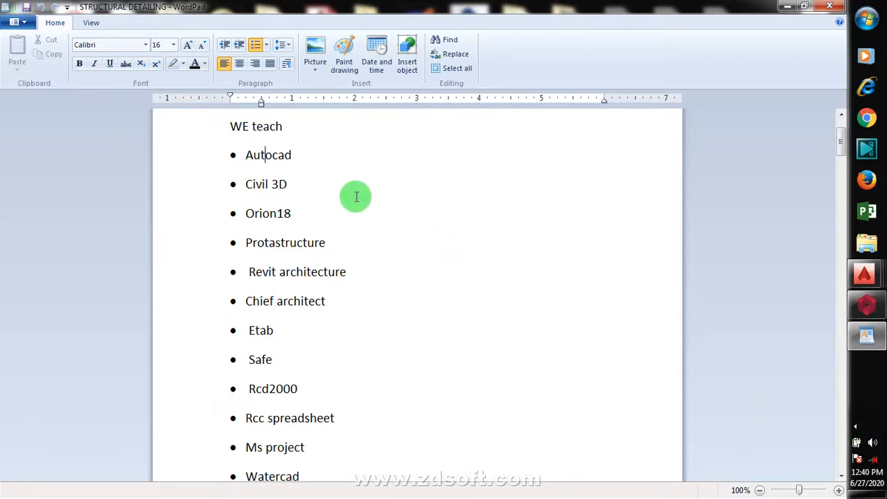
{"action": "left_click", "coordinate": [307, 154]}
{"action": "left_click", "coordinate": [317, 187]}
{"action": "left_click", "coordinate": [341, 240]}
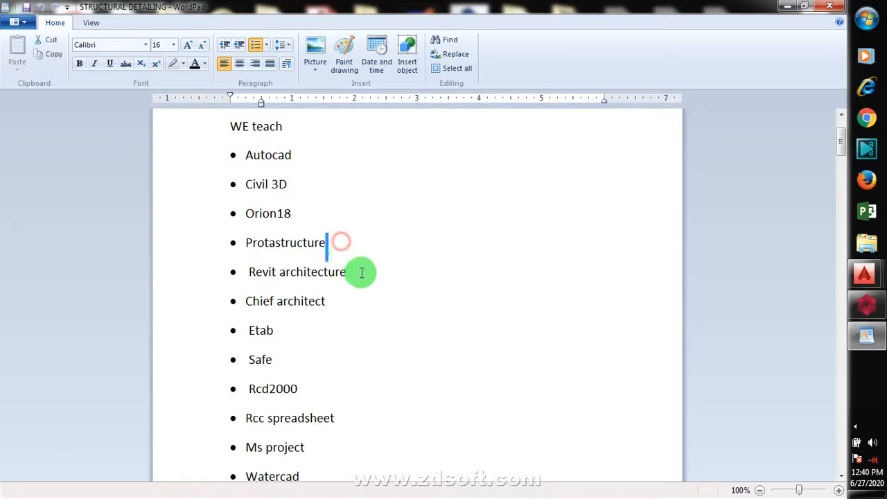
{"action": "left_click", "coordinate": [476, 279]}
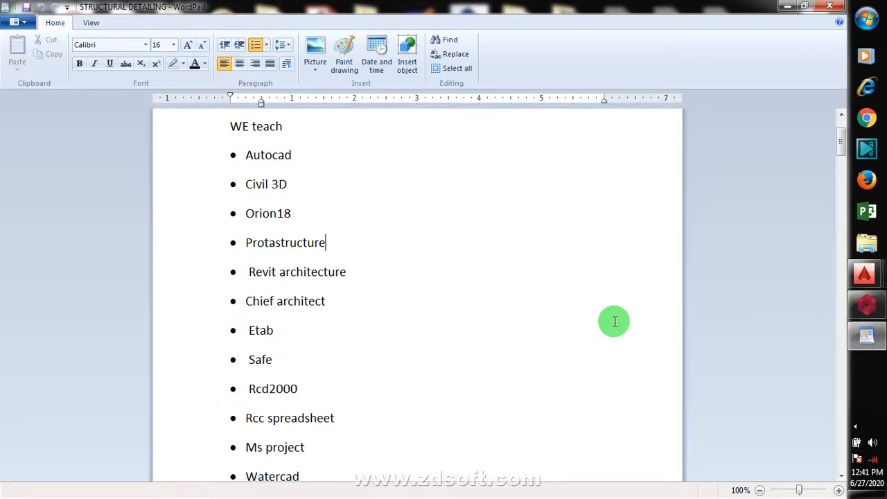
- Switch to Prota Structure and collapse the ground floor storey in the structure tree
{"action": "mouse_move", "coordinate": [875, 310]}
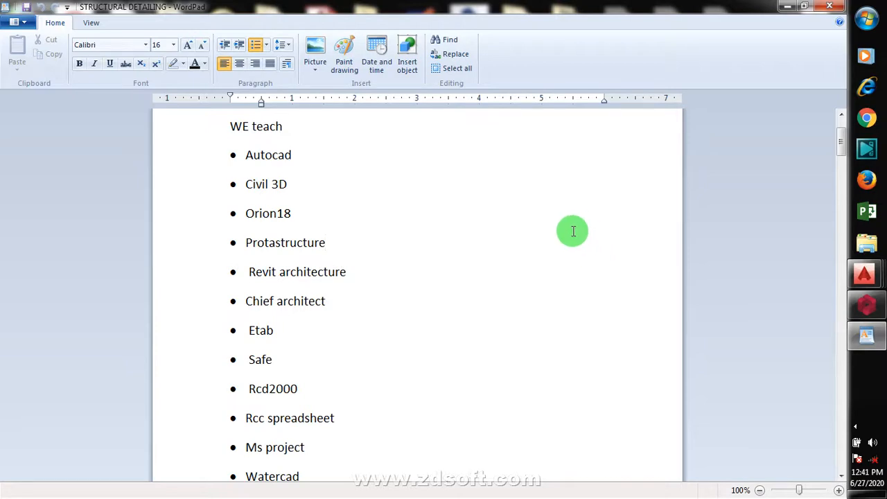
{"action": "left_click", "coordinate": [867, 303]}
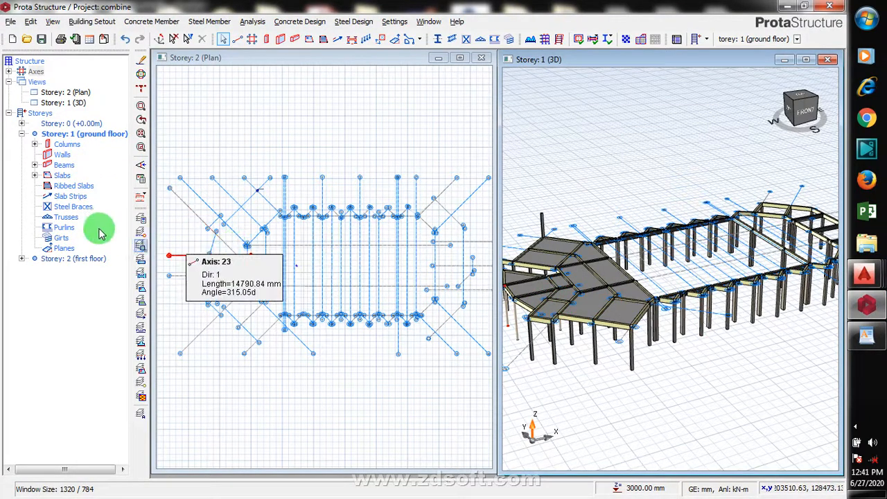
{"action": "double_click", "coordinate": [81, 134]}
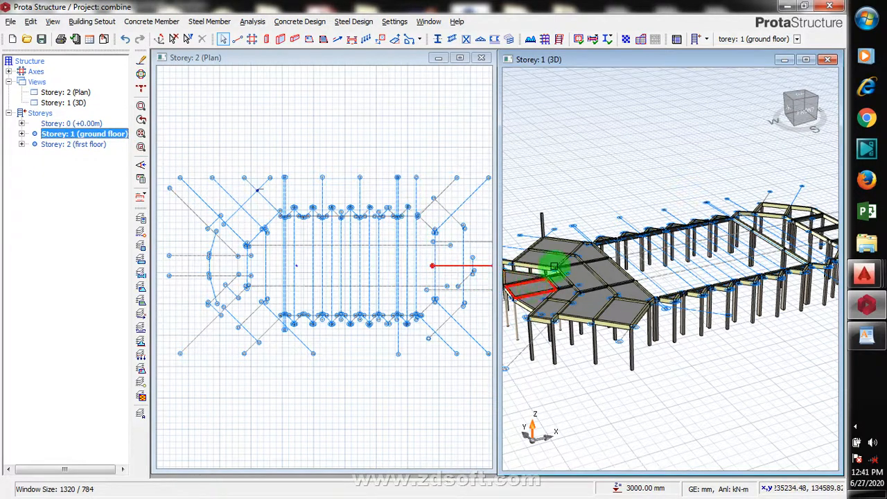
- Delete a column at the front corner of the 3D model
{"action": "left_click", "coordinate": [540, 216]}
{"action": "right_click", "coordinate": [546, 208]}
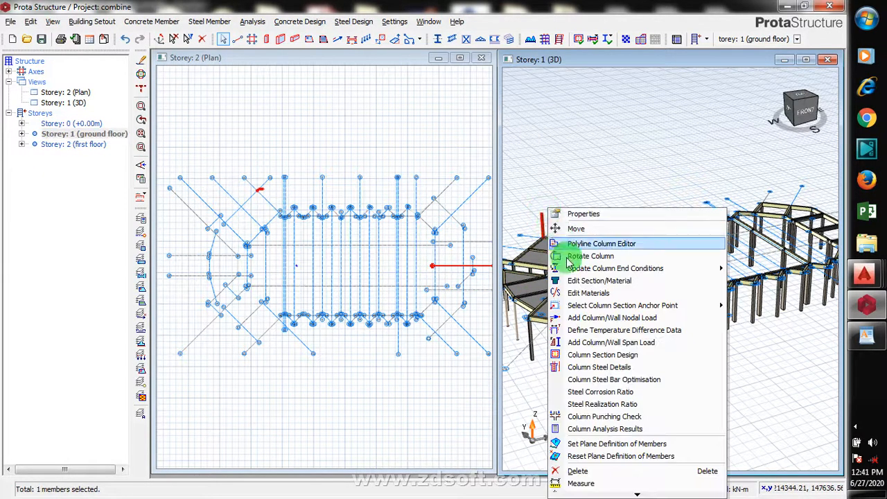
{"action": "left_click", "coordinate": [579, 471]}
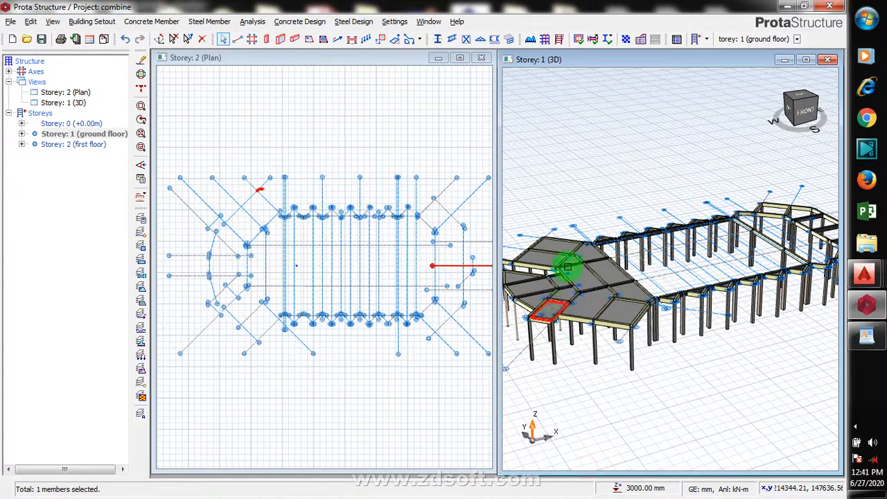
- Switch to the AutoCAD drawing and examine the first floor plan
{"action": "scroll", "coordinate": [595, 295], "scroll_direction": "down", "scroll_amount": 2}
{"action": "scroll", "coordinate": [595, 295], "scroll_direction": "down", "scroll_amount": 1}
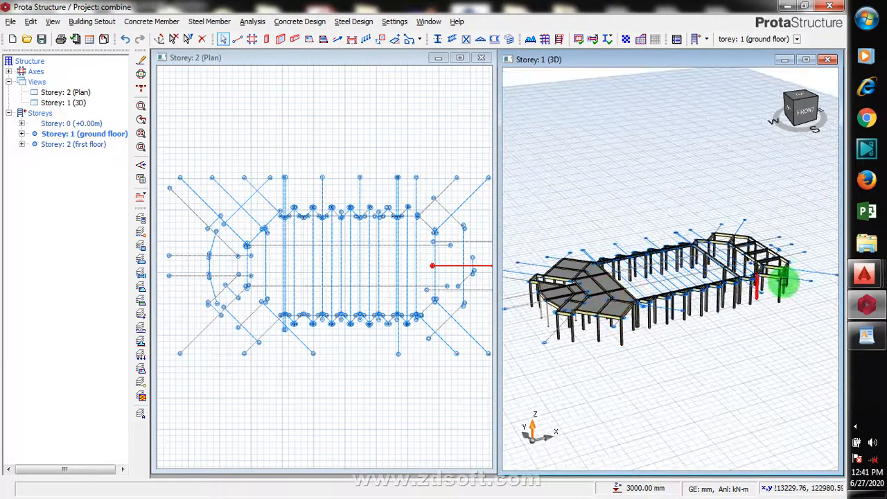
{"action": "scroll", "coordinate": [610, 272], "scroll_direction": "up", "scroll_amount": 2}
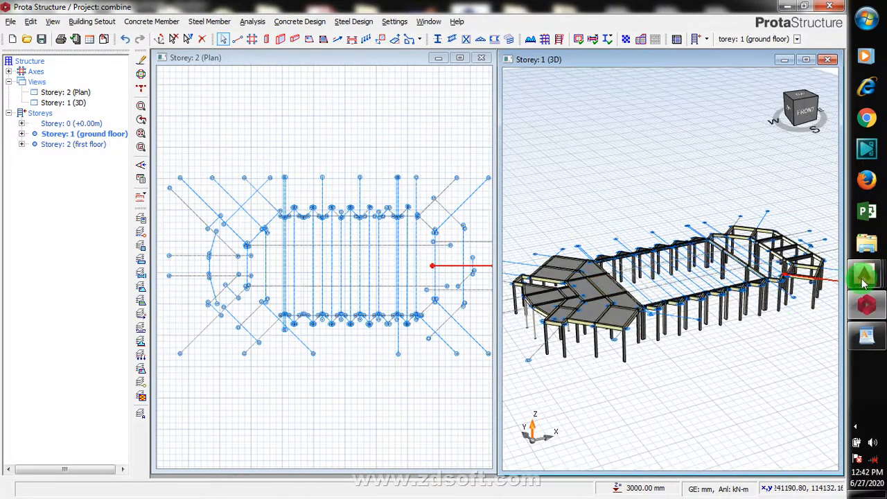
{"action": "mouse_move", "coordinate": [865, 274]}
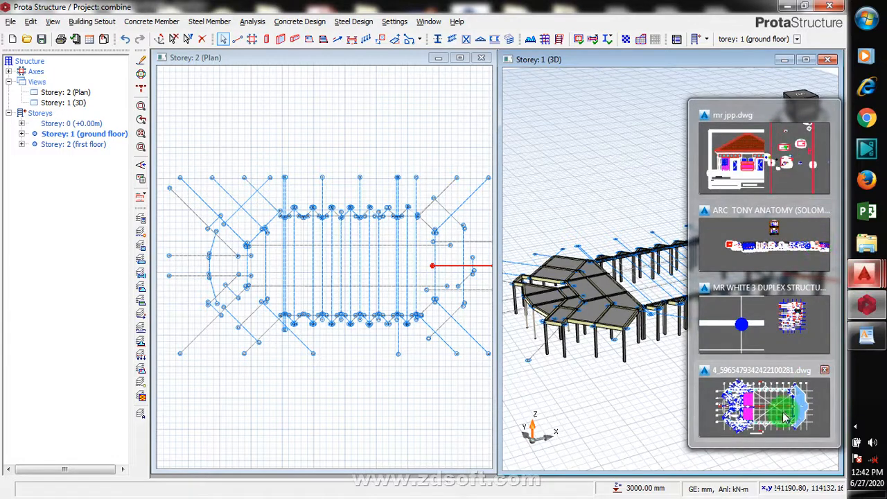
{"action": "left_click", "coordinate": [819, 339]}
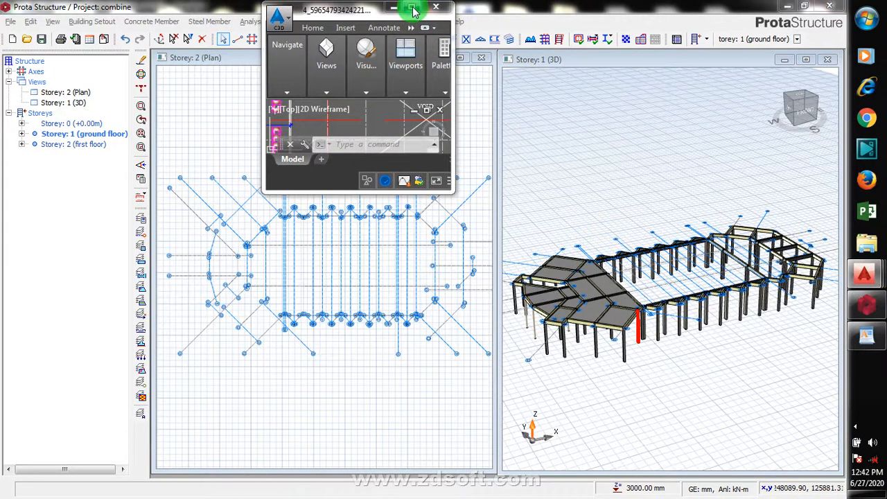
{"action": "left_click", "coordinate": [413, 10]}
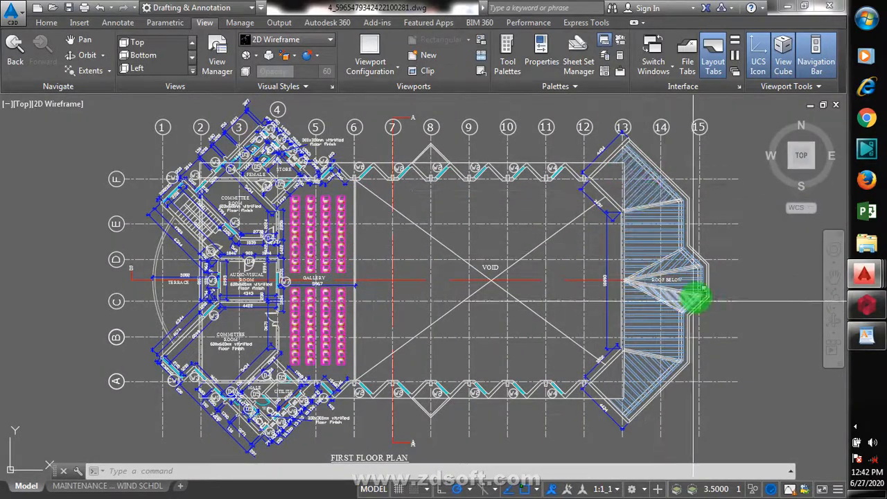
{"action": "scroll", "coordinate": [617, 135], "scroll_direction": "up", "scroll_amount": 4}
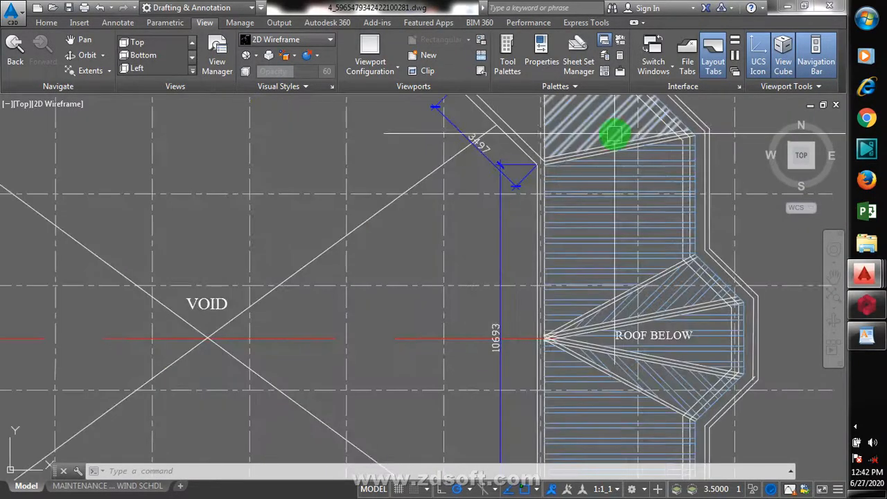
{"action": "scroll", "coordinate": [705, 270], "scroll_direction": "up", "scroll_amount": 1}
{"action": "scroll", "coordinate": [603, 215], "scroll_direction": "down", "scroll_amount": 6}
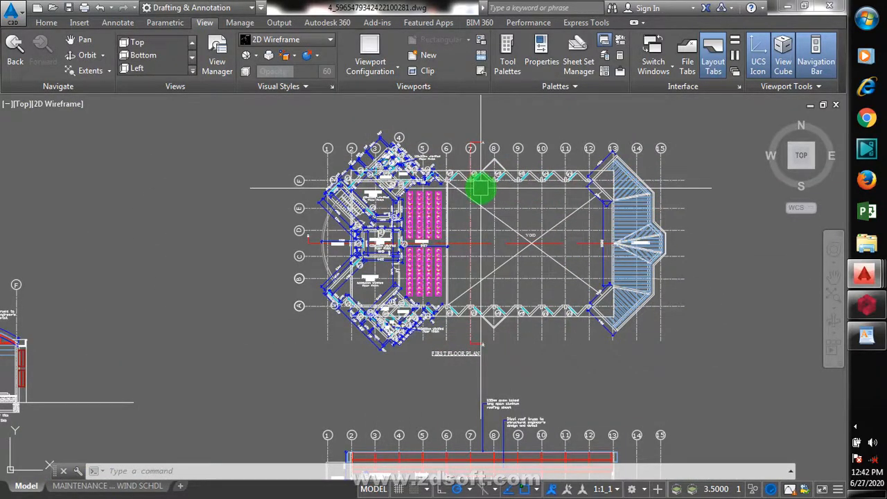
- Return to Prota Structure, move up to the first floor storey, and window-select axes in the plan view
{"action": "left_click", "coordinate": [877, 313]}
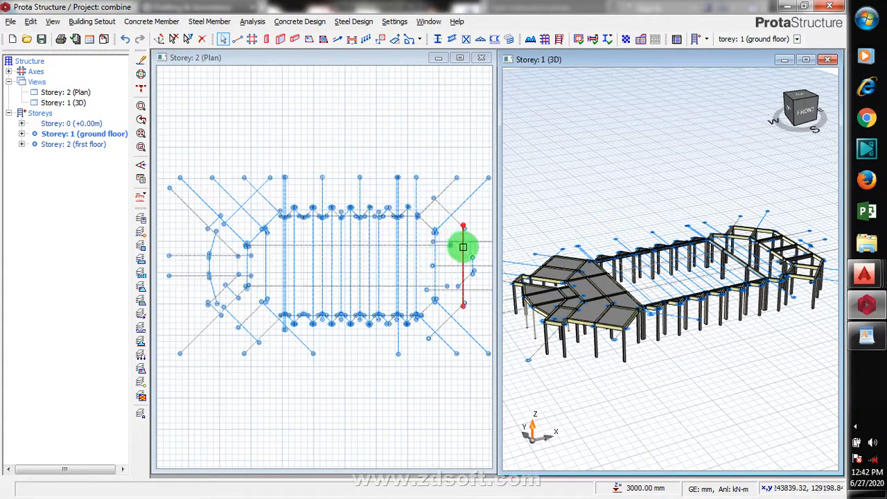
{"action": "key", "text": "Page_Up"}
{"action": "scroll", "coordinate": [420, 223], "scroll_direction": "up", "scroll_amount": 4}
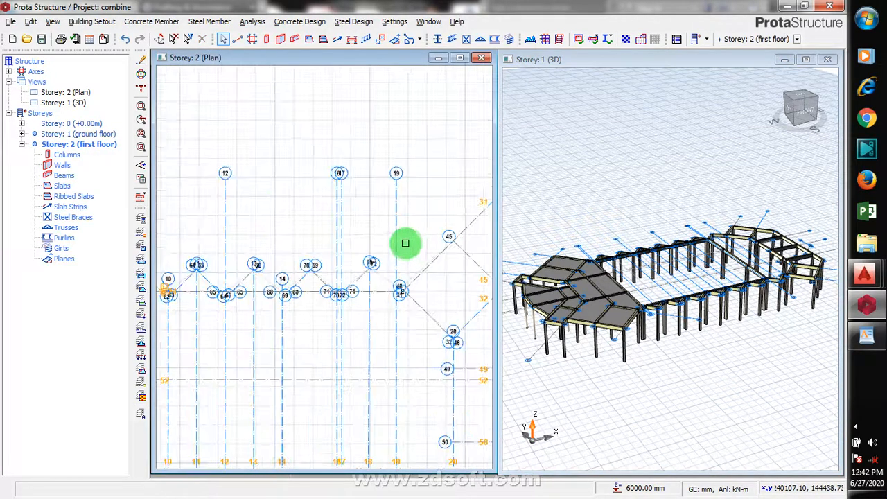
{"action": "left_click_drag", "start_coordinate": [405, 242], "coordinate": [343, 321]}
{"action": "scroll", "coordinate": [416, 284], "scroll_direction": "down", "scroll_amount": 4}
{"action": "left_click", "coordinate": [403, 182]}
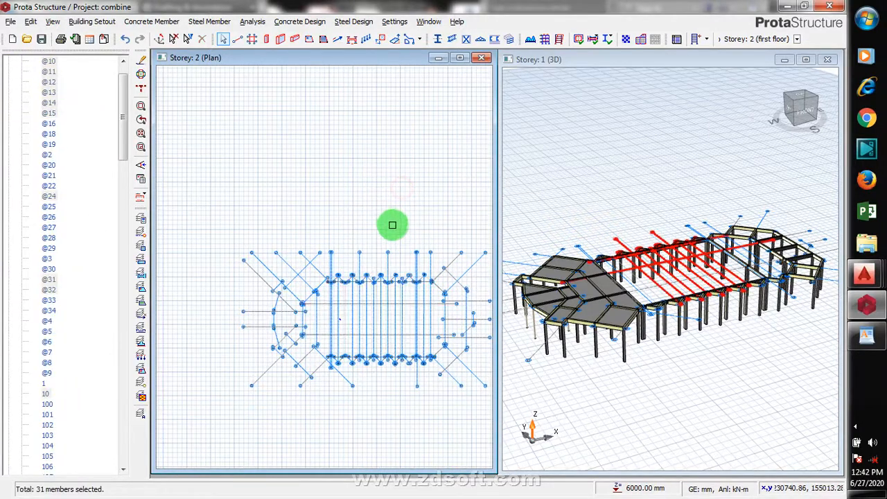
- Collapse the axes list and activate the Storey 1 (3D) view
{"action": "scroll", "coordinate": [119, 131], "scroll_direction": "up", "scroll_amount": 1}
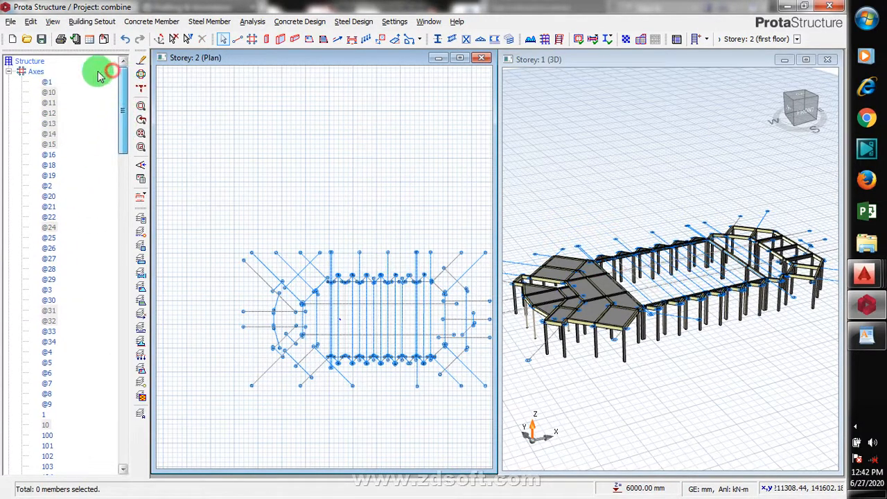
{"action": "left_click", "coordinate": [9, 71]}
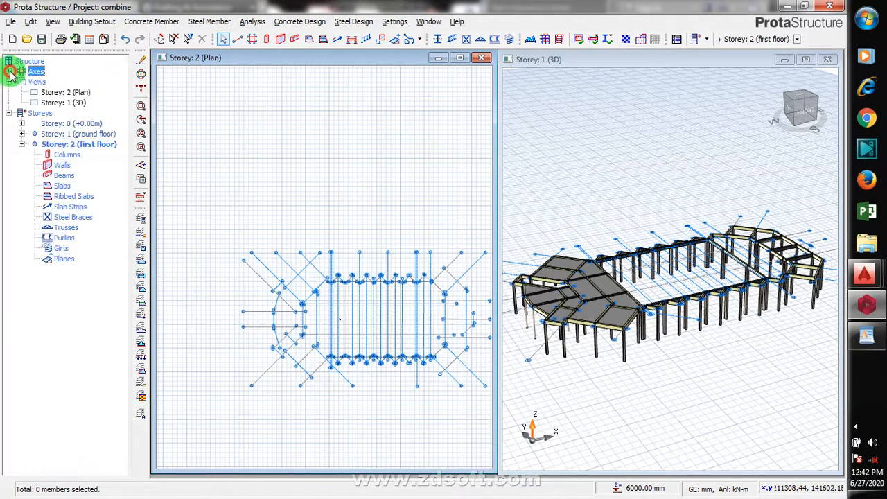
{"action": "double_click", "coordinate": [57, 103]}
{"action": "left_click", "coordinate": [60, 103]}
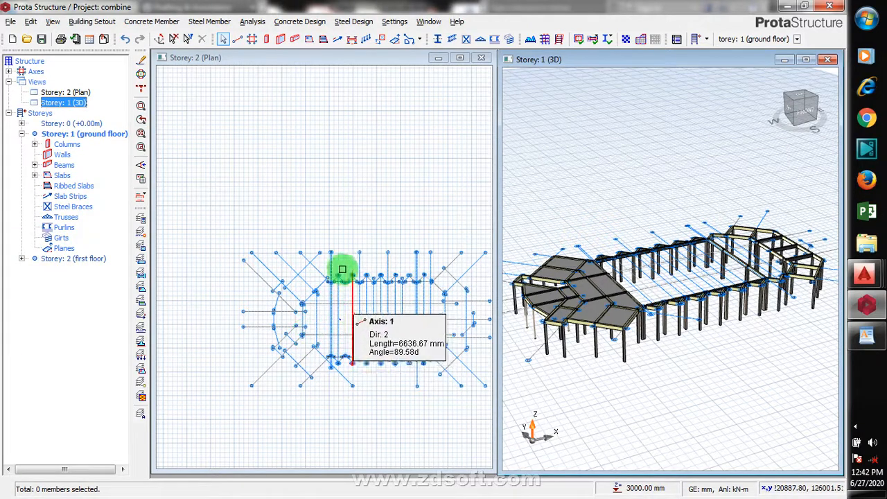
- Select an axis in the plan view and examine the first floor layout
{"action": "left_click", "coordinate": [351, 253]}
{"action": "scroll", "coordinate": [384, 302], "scroll_direction": "up", "scroll_amount": 5}
{"action": "scroll", "coordinate": [406, 331], "scroll_direction": "down", "scroll_amount": 5}
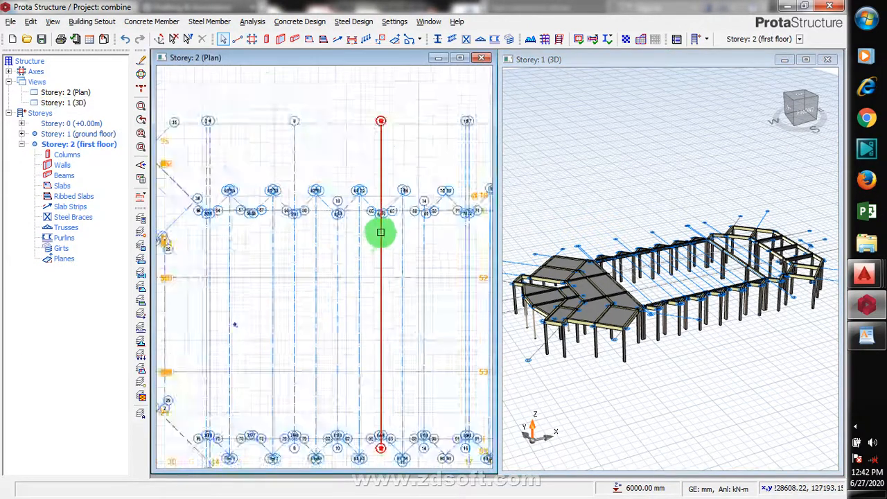
{"action": "scroll", "coordinate": [441, 197], "scroll_direction": "down", "scroll_amount": 2}
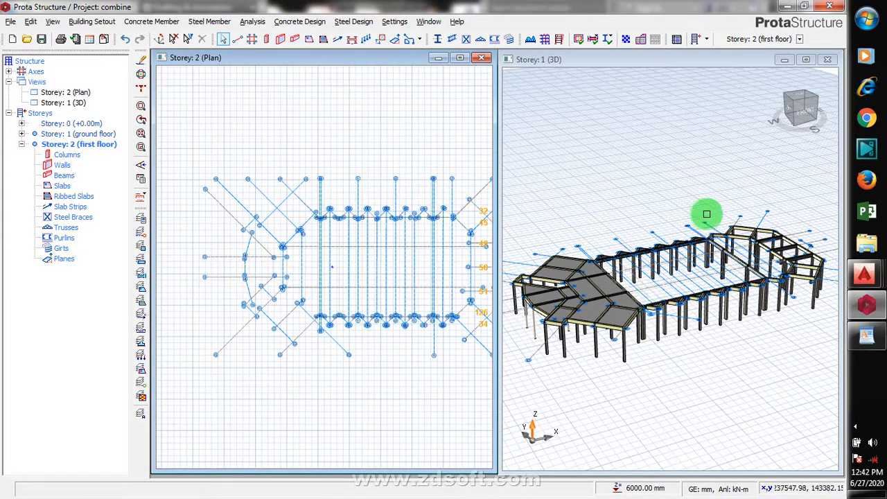
{"action": "left_click", "coordinate": [753, 346]}
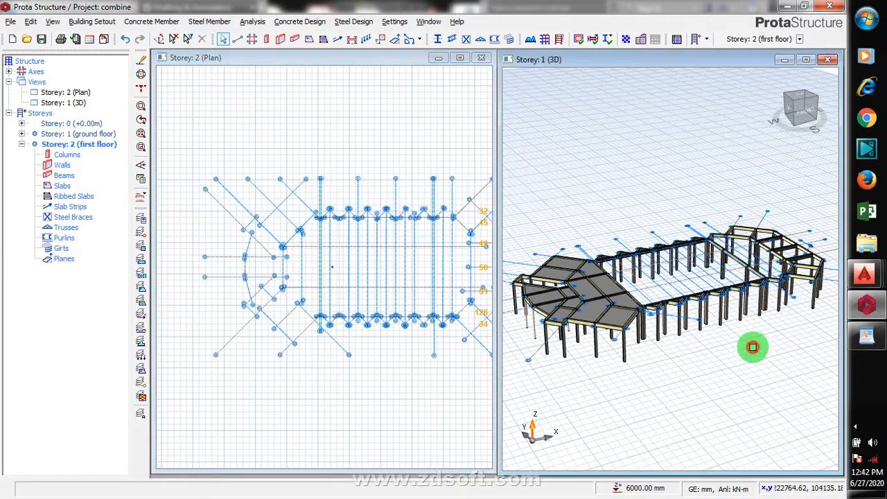
{"action": "scroll", "coordinate": [808, 298], "scroll_direction": "up", "scroll_amount": 4}
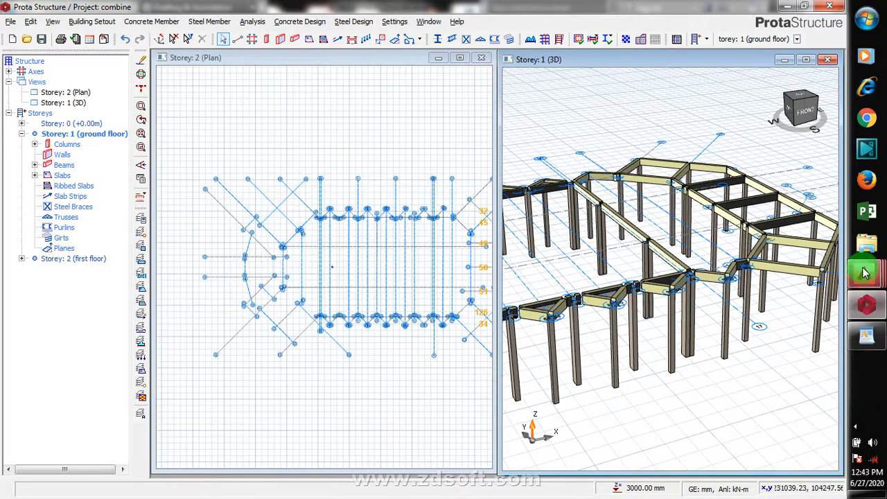
- Compare the AutoCAD floor plan with the Prota model and orbit around the 3D view
{"action": "mouse_move", "coordinate": [864, 275]}
{"action": "left_click", "coordinate": [776, 362]}
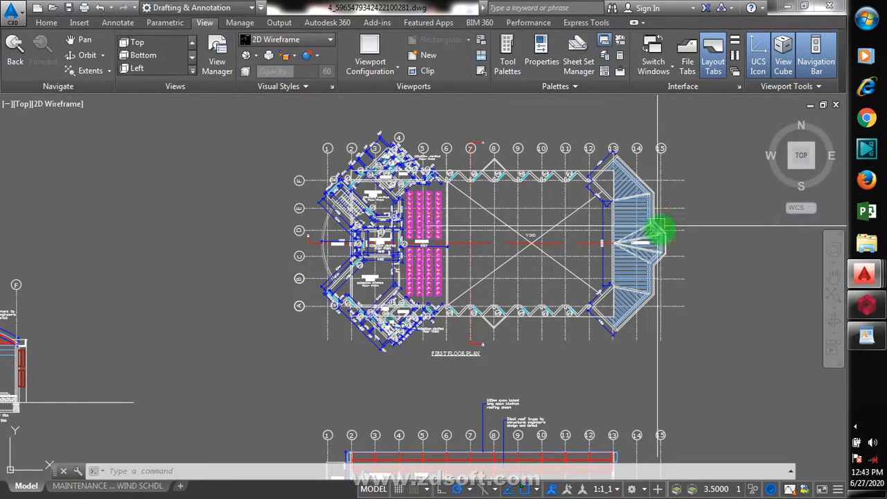
{"action": "left_click", "coordinate": [866, 305]}
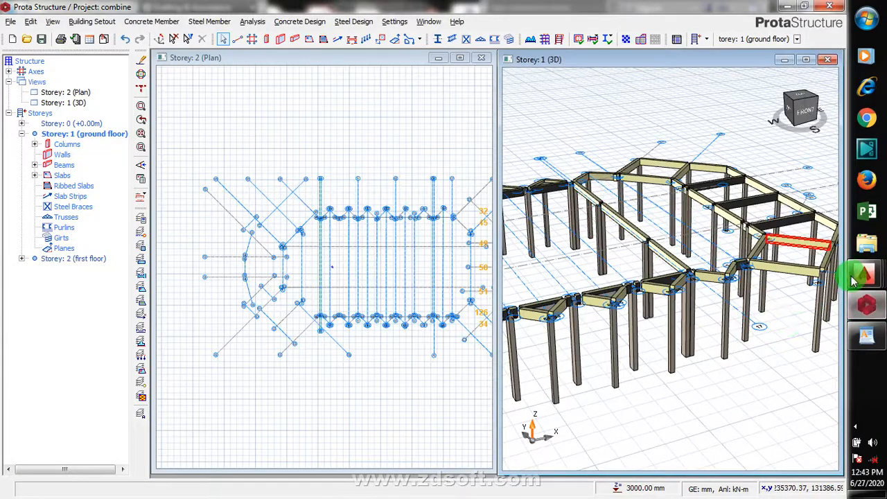
{"action": "scroll", "coordinate": [662, 166], "scroll_direction": "down", "scroll_amount": 3}
{"action": "scroll", "coordinate": [610, 163], "scroll_direction": "up", "scroll_amount": 5}
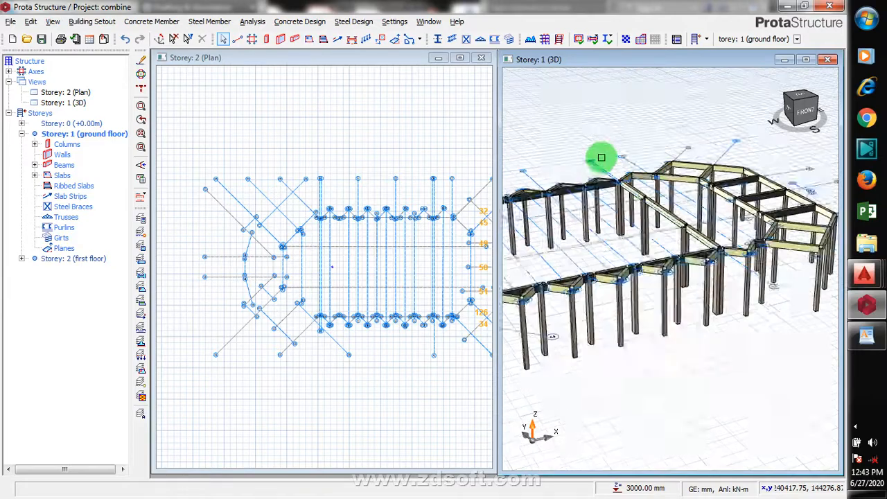
{"action": "left_click_drag", "start_coordinate": [690, 303], "coordinate": [660, 209]}
{"action": "scroll", "coordinate": [679, 319], "scroll_direction": "down", "scroll_amount": 5}
{"action": "scroll", "coordinate": [686, 326], "scroll_direction": "down", "scroll_amount": 3}
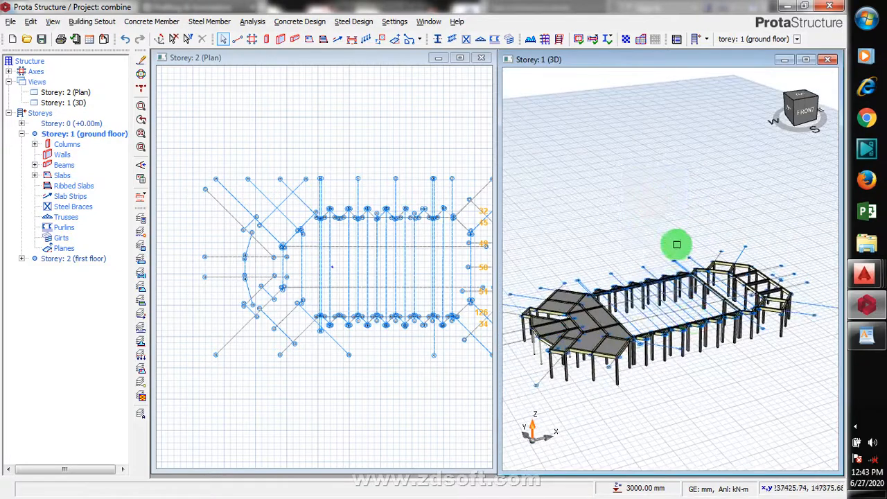
{"action": "left_click", "coordinate": [856, 428]}
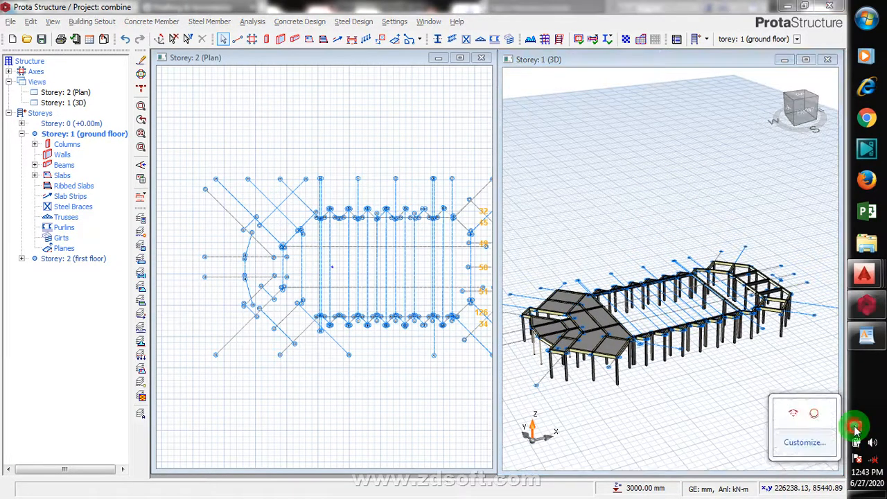
{"action": "left_click", "coordinate": [856, 428]}
{"action": "left_click", "coordinate": [856, 428]}
{"action": "right_click", "coordinate": [817, 415]}
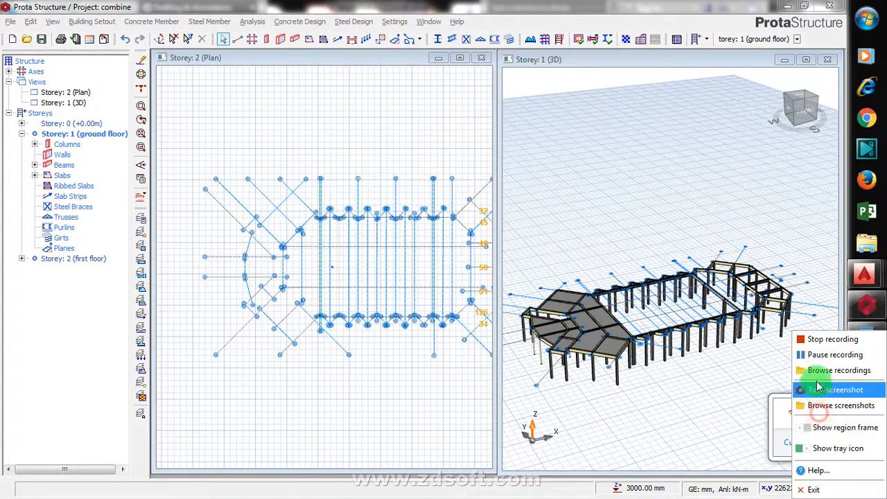
{"action": "left_click", "coordinate": [819, 356]}
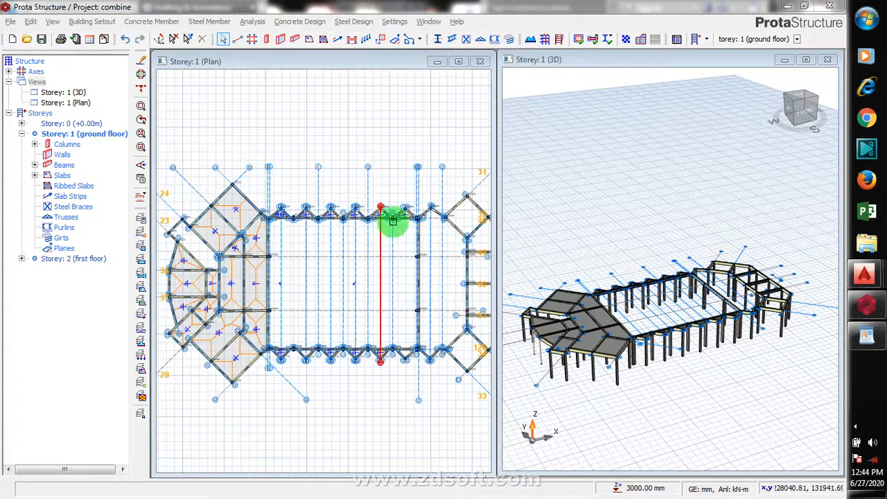
- Select the short diagonal ground floor beam 1B12 at column 41 and open its beam wall load editor
{"action": "left_click", "coordinate": [406, 191]}
{"action": "scroll", "coordinate": [416, 222], "scroll_direction": "up", "scroll_amount": 5}
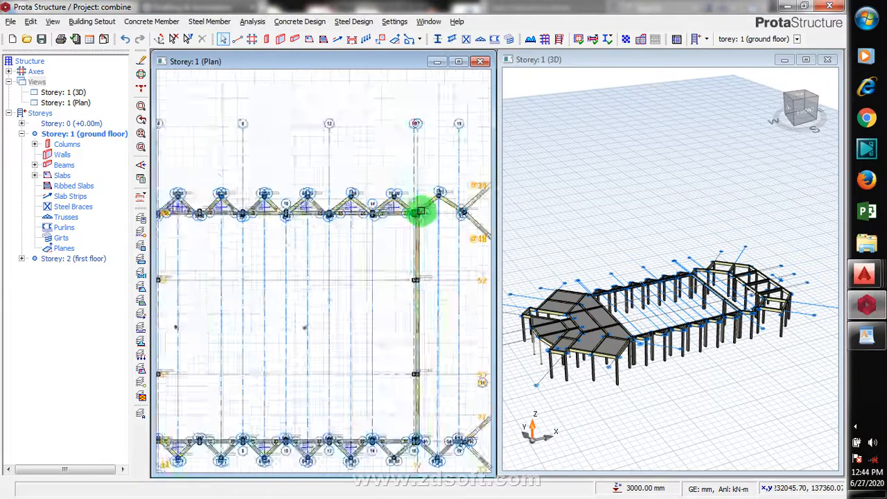
{"action": "scroll", "coordinate": [491, 228], "scroll_direction": "down", "scroll_amount": 3}
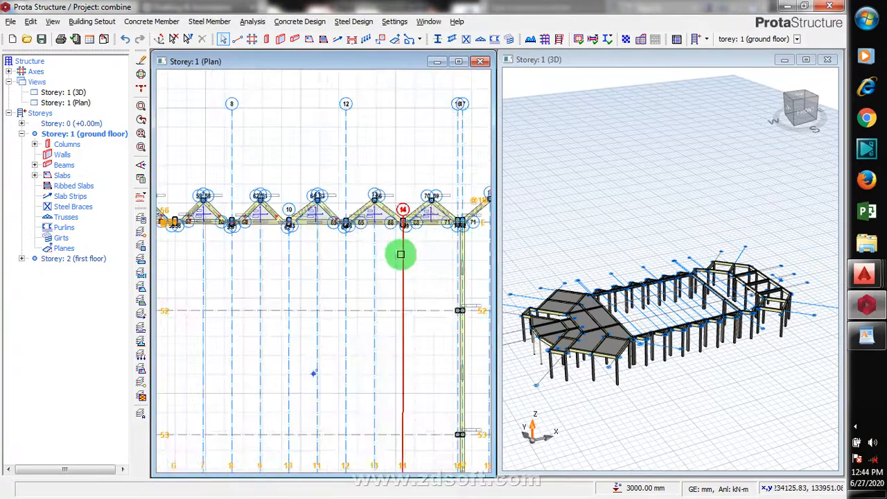
{"action": "scroll", "coordinate": [449, 254], "scroll_direction": "down", "scroll_amount": 3}
{"action": "scroll", "coordinate": [222, 244], "scroll_direction": "up", "scroll_amount": 3}
{"action": "scroll", "coordinate": [217, 227], "scroll_direction": "up", "scroll_amount": 2}
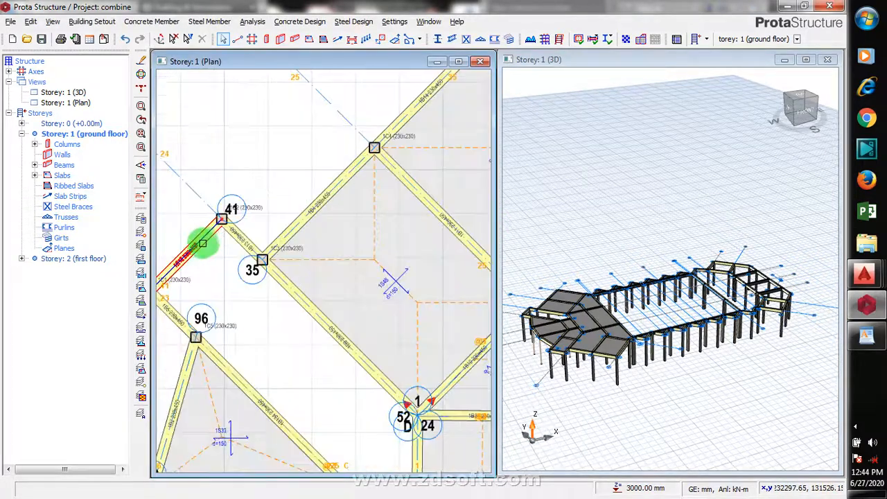
{"action": "left_click", "coordinate": [206, 250]}
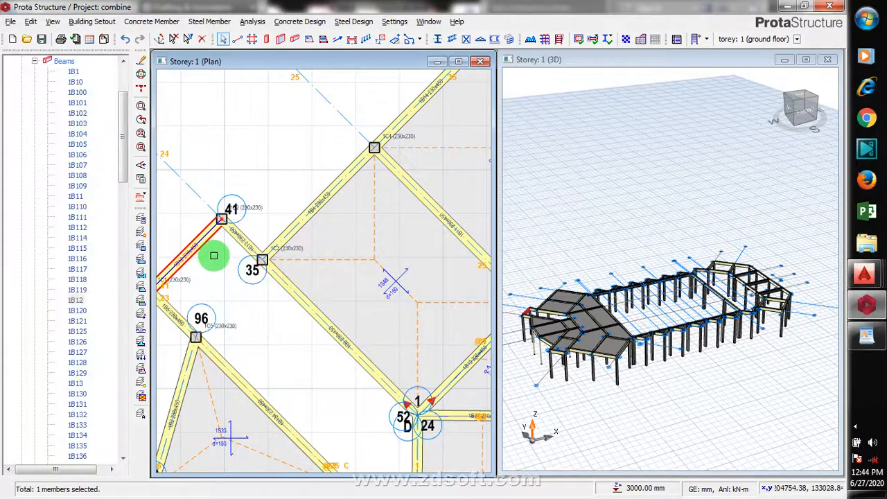
{"action": "right_click", "coordinate": [213, 255]}
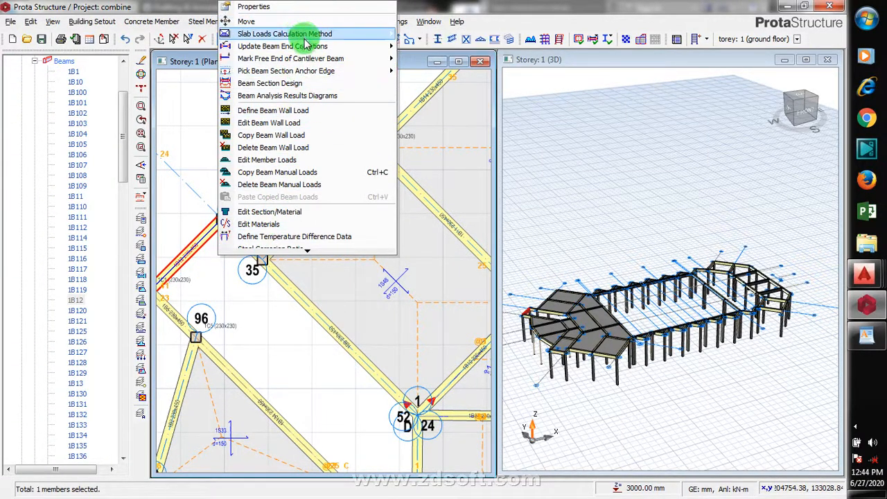
{"action": "left_click", "coordinate": [311, 125]}
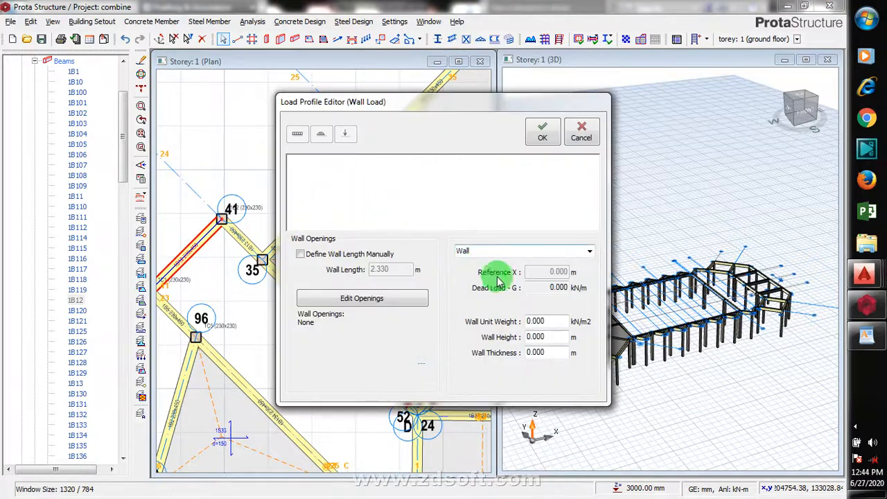
{"action": "left_click", "coordinate": [856, 426]}
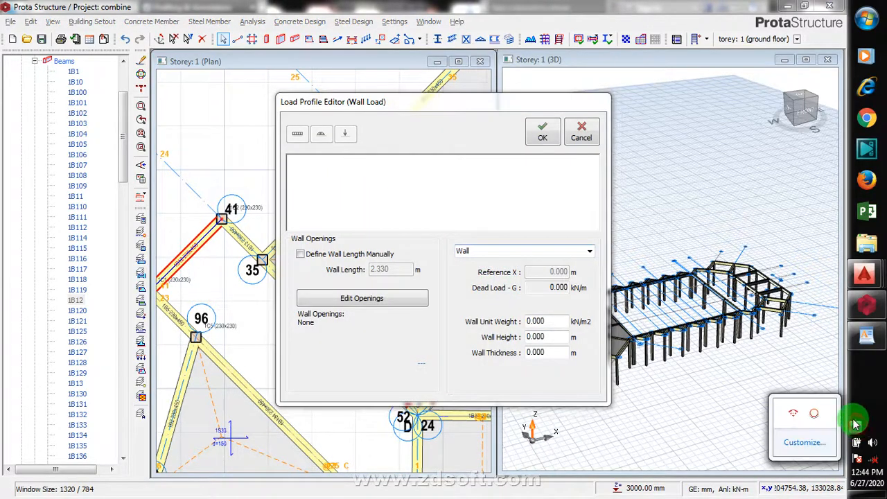
{"action": "left_click", "coordinate": [820, 410]}
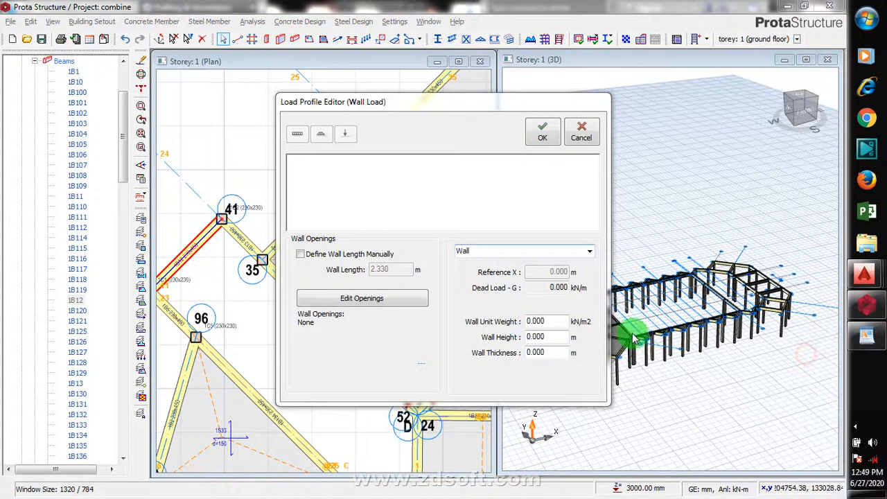
- Define the beam's wall load with unit weight 2.87 kN/m2, height 3 m and thickness .225 m, and confirm
{"action": "left_click", "coordinate": [550, 287]}
{"action": "left_click", "coordinate": [544, 321]}
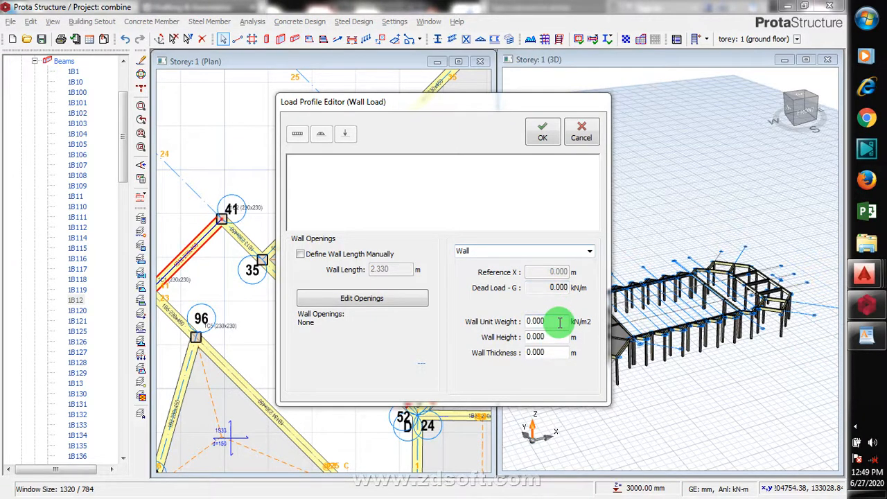
{"action": "left_click_drag", "start_coordinate": [560, 322], "coordinate": [511, 327]}
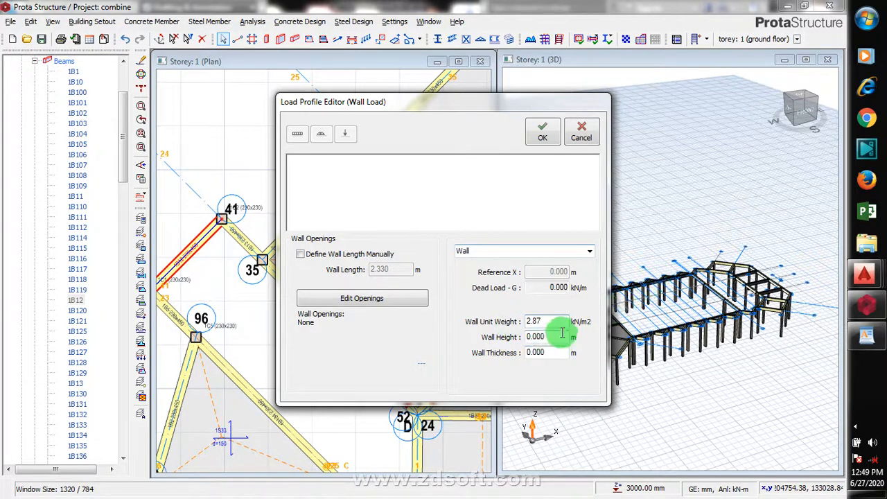
{"action": "left_click_drag", "start_coordinate": [545, 337], "coordinate": [514, 340]}
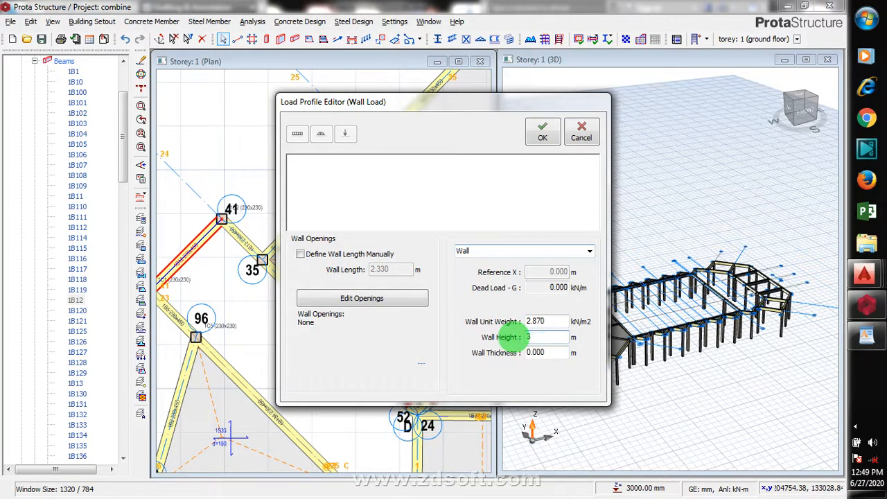
{"action": "type", "text": "3"}
{"action": "left_click", "coordinate": [552, 353]}
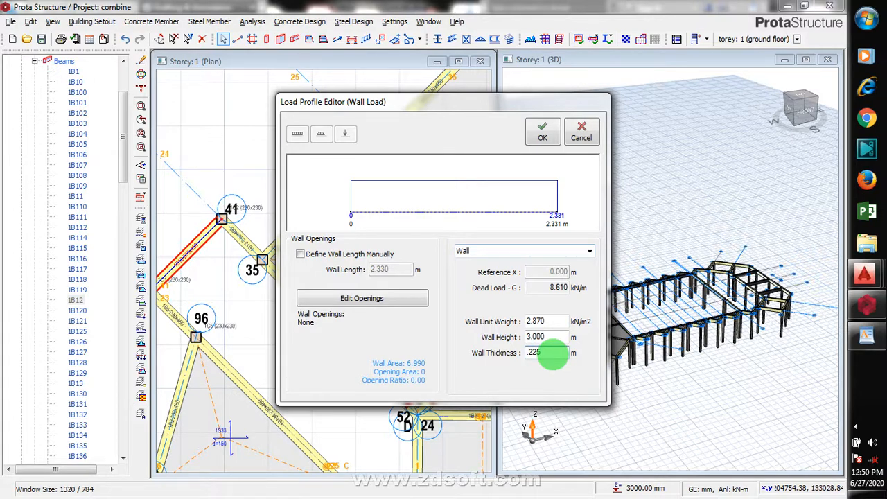
{"action": "left_click", "coordinate": [550, 147]}
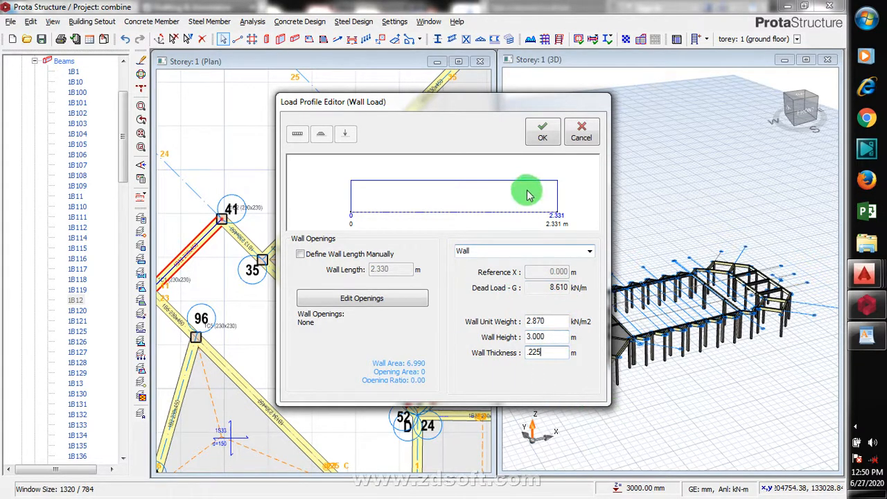
{"action": "left_click", "coordinate": [543, 139]}
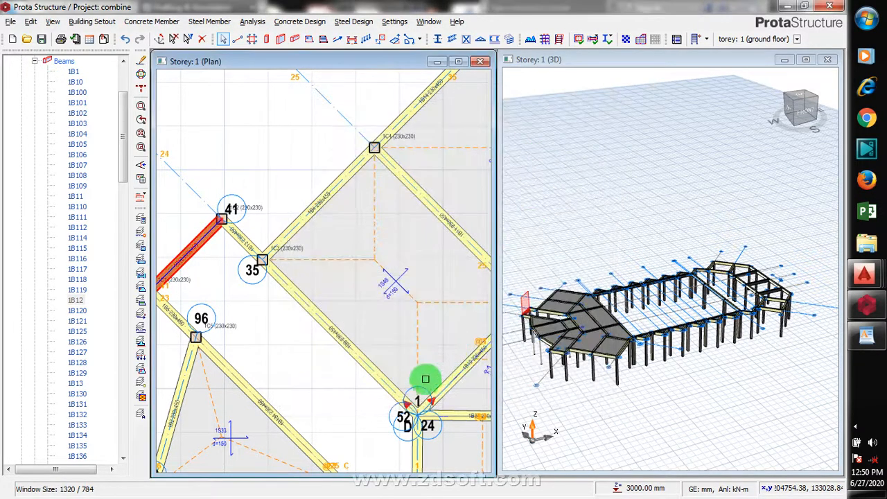
- Inspect the wall load on the beam in the 3D view from several angles
{"action": "scroll", "coordinate": [429, 232], "scroll_direction": "down", "scroll_amount": 2}
{"action": "scroll", "coordinate": [430, 232], "scroll_direction": "down", "scroll_amount": 3}
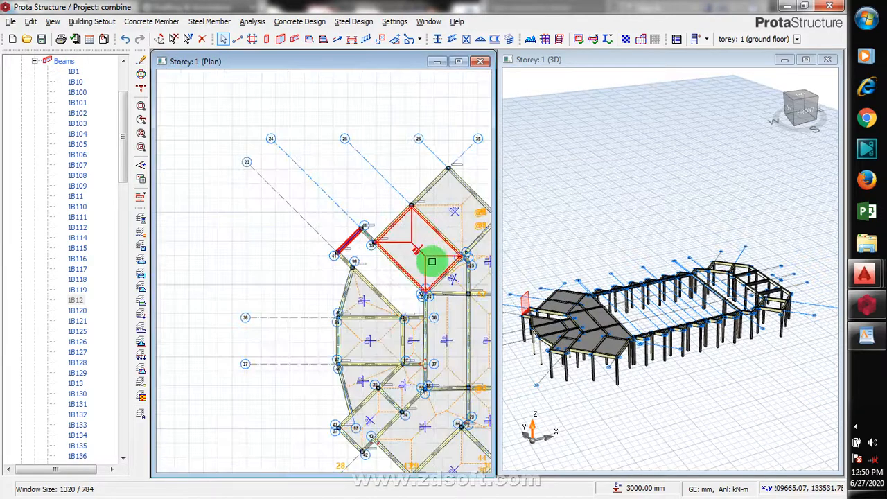
{"action": "left_click", "coordinate": [546, 268]}
{"action": "scroll", "coordinate": [688, 253], "scroll_direction": "down", "scroll_amount": 3}
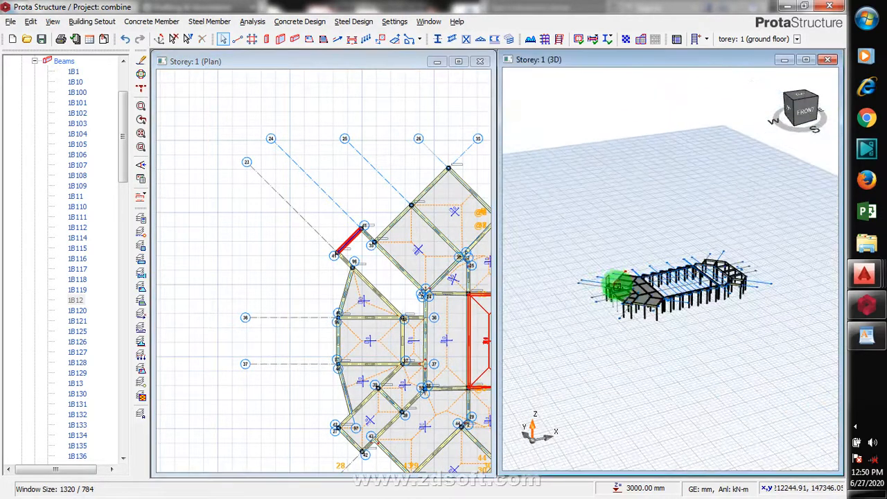
{"action": "scroll", "coordinate": [601, 275], "scroll_direction": "up", "scroll_amount": 4}
{"action": "scroll", "coordinate": [596, 277], "scroll_direction": "up", "scroll_amount": 3}
{"action": "scroll", "coordinate": [610, 239], "scroll_direction": "up", "scroll_amount": 1}
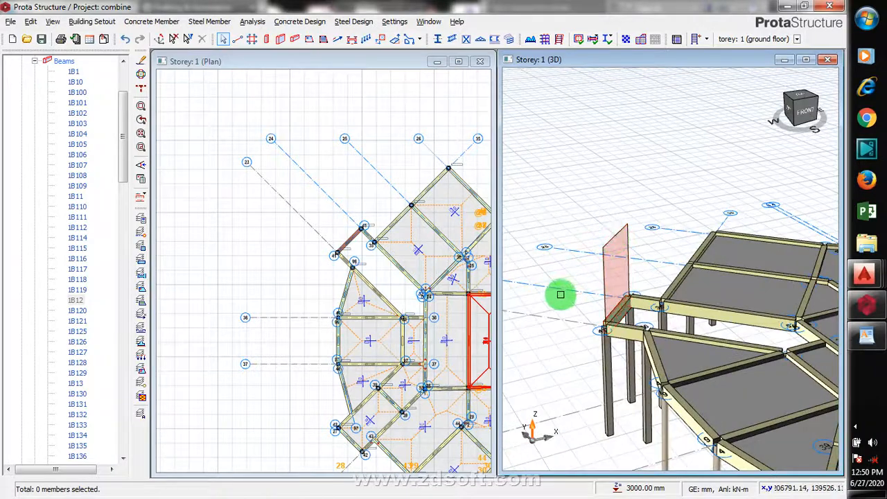
{"action": "scroll", "coordinate": [588, 311], "scroll_direction": "down", "scroll_amount": 1}
{"action": "scroll", "coordinate": [575, 333], "scroll_direction": "down", "scroll_amount": 4}
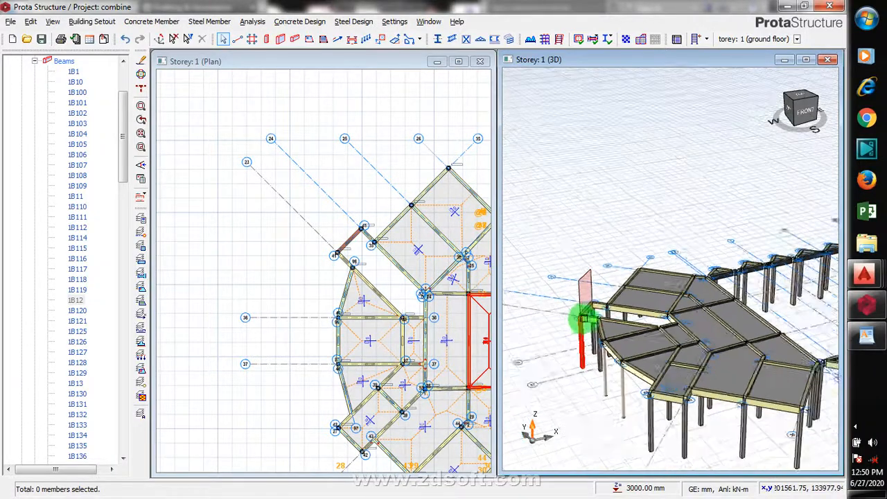
{"action": "scroll", "coordinate": [591, 324], "scroll_direction": "down", "scroll_amount": 2}
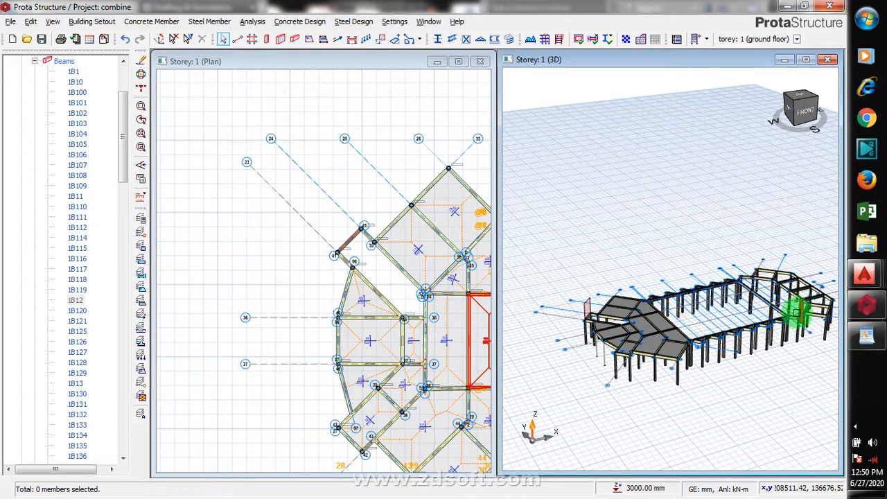
{"action": "scroll", "coordinate": [814, 302], "scroll_direction": "up", "scroll_amount": 2}
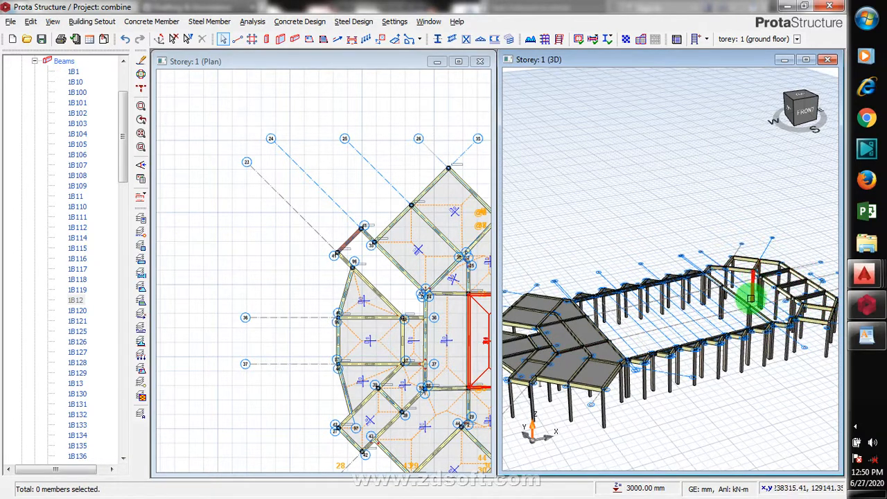
{"action": "scroll", "coordinate": [742, 284], "scroll_direction": "down", "scroll_amount": 3}
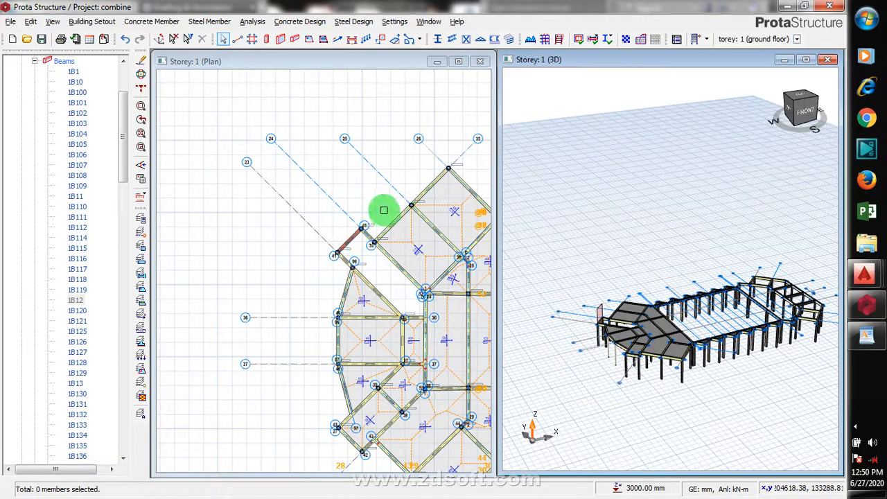
- Select beam 1B12 again and copy its beam wall load
{"action": "left_click", "coordinate": [378, 212]}
{"action": "scroll", "coordinate": [391, 226], "scroll_direction": "up", "scroll_amount": 4}
{"action": "left_click", "coordinate": [302, 255]}
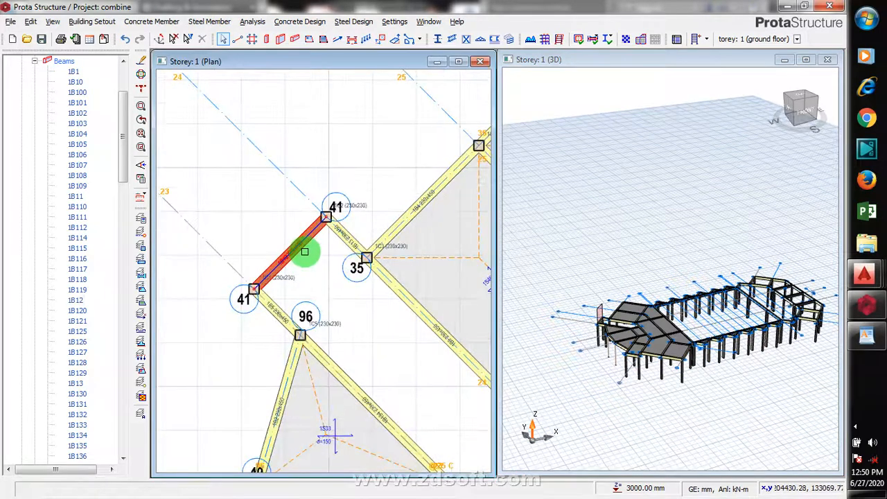
{"action": "right_click", "coordinate": [303, 250]}
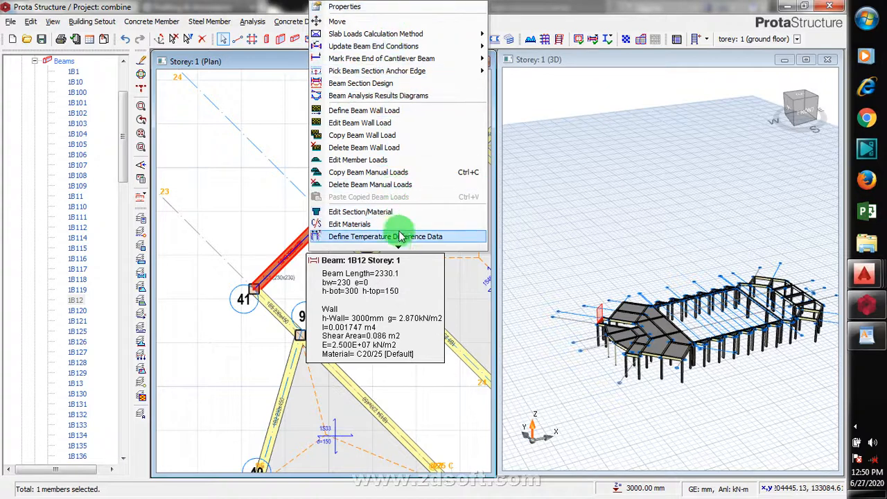
{"action": "mouse_move", "coordinate": [397, 248]}
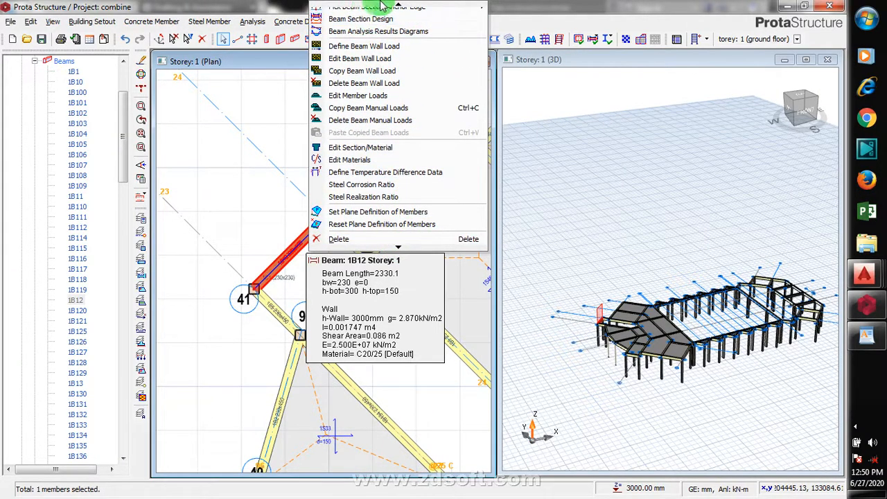
{"action": "mouse_move", "coordinate": [400, 7]}
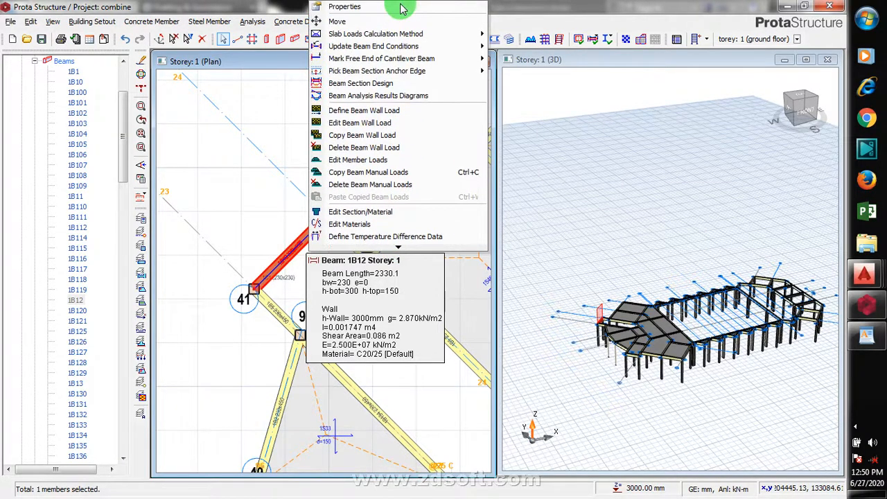
{"action": "left_click", "coordinate": [380, 136]}
- Window-select the ground floor beams across the western and central parts of the plan and paste the copied beam wall load onto them
{"action": "scroll", "coordinate": [221, 189], "scroll_direction": "down", "scroll_amount": 3}
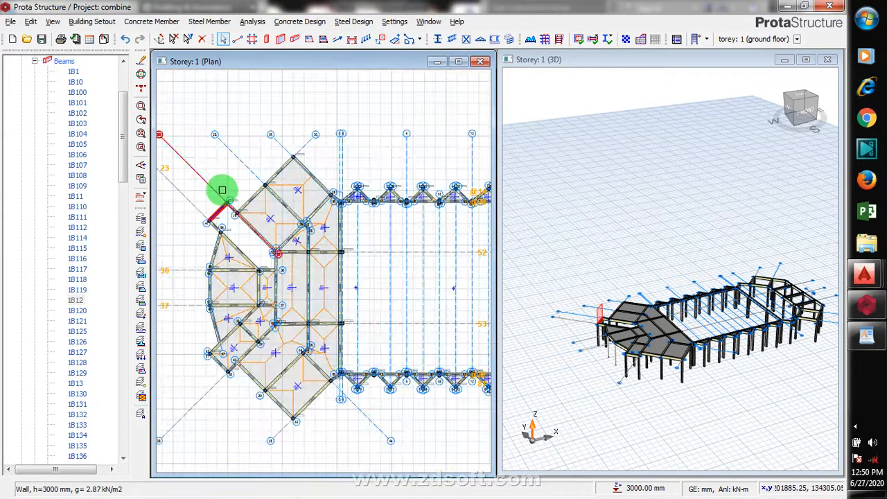
{"action": "scroll", "coordinate": [222, 189], "scroll_direction": "down", "scroll_amount": 3}
{"action": "scroll", "coordinate": [323, 188], "scroll_direction": "up", "scroll_amount": 1}
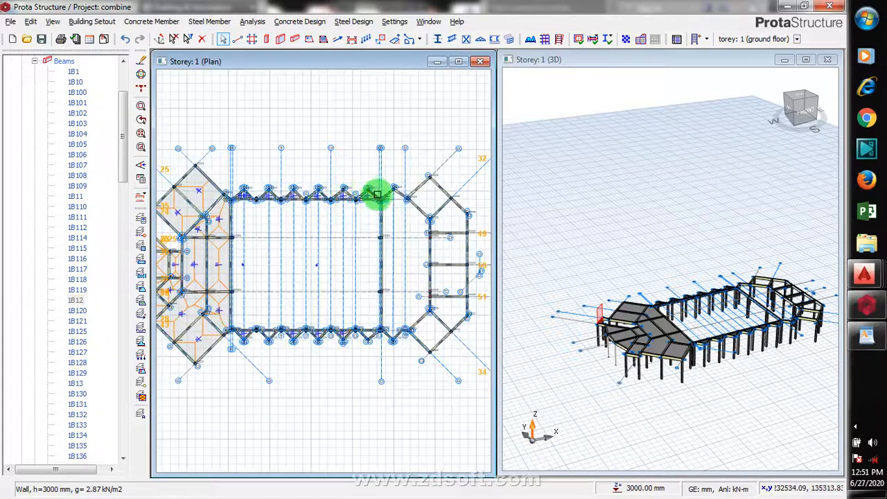
{"action": "scroll", "coordinate": [377, 196], "scroll_direction": "up", "scroll_amount": 3}
{"action": "left_click_drag", "start_coordinate": [395, 170], "coordinate": [208, 399]}
{"action": "scroll", "coordinate": [398, 274], "scroll_direction": "down", "scroll_amount": 3}
{"action": "scroll", "coordinate": [433, 242], "scroll_direction": "down", "scroll_amount": 1}
{"action": "scroll", "coordinate": [434, 242], "scroll_direction": "down", "scroll_amount": 3}
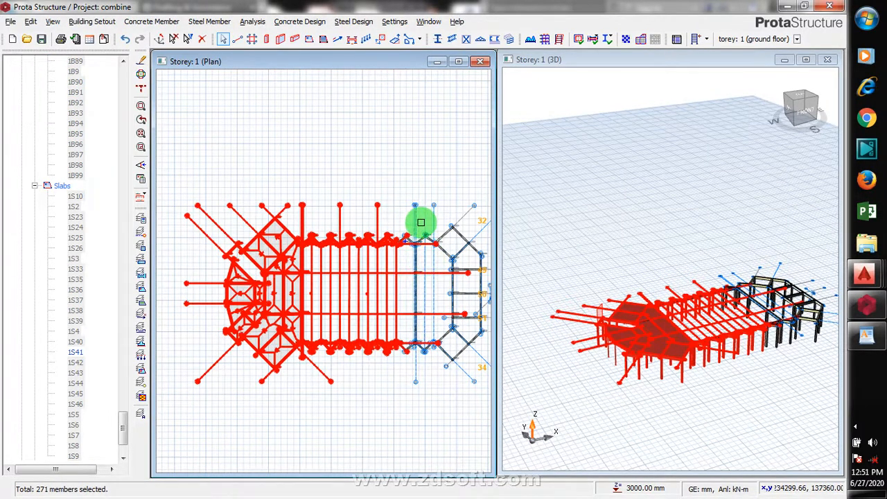
{"action": "left_click_drag", "start_coordinate": [420, 222], "coordinate": [309, 376]}
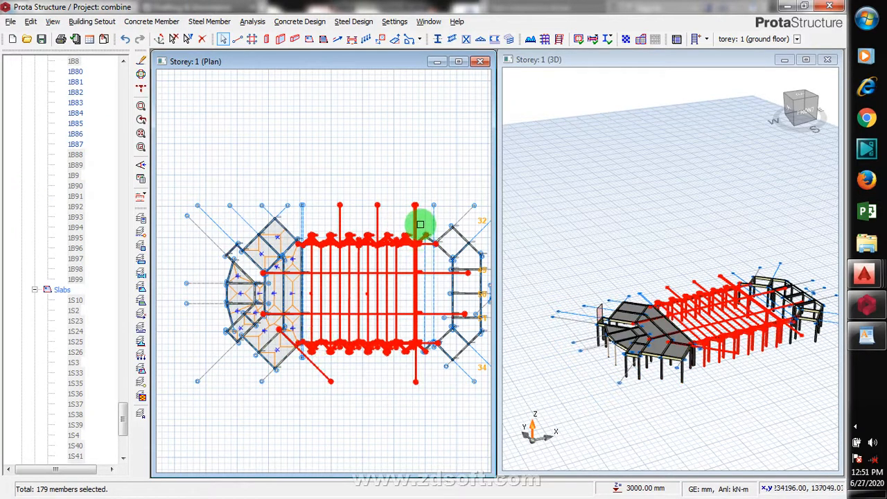
{"action": "left_click_drag", "start_coordinate": [420, 223], "coordinate": [205, 393]}
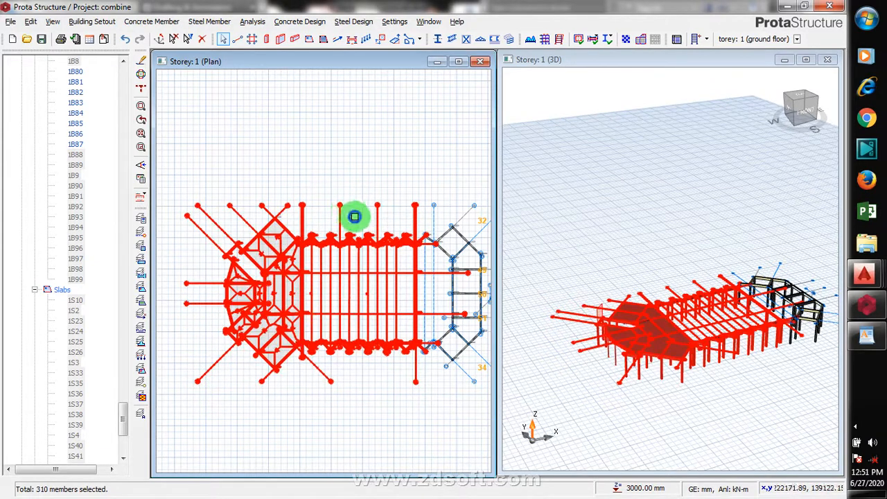
{"action": "right_click", "coordinate": [354, 216]}
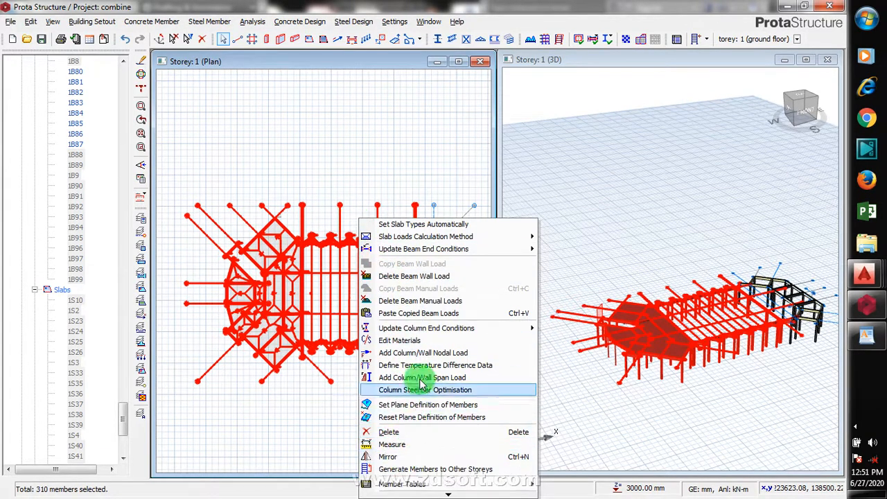
{"action": "left_click", "coordinate": [452, 313]}
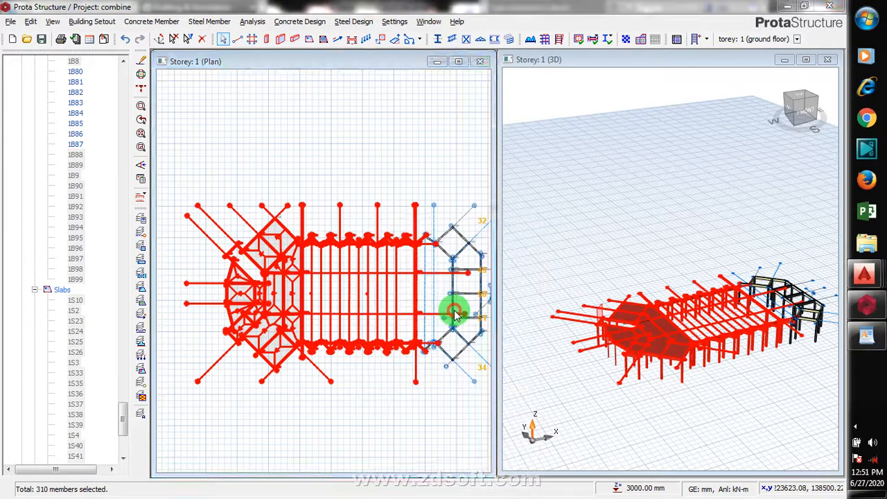
{"action": "left_click", "coordinate": [485, 299]}
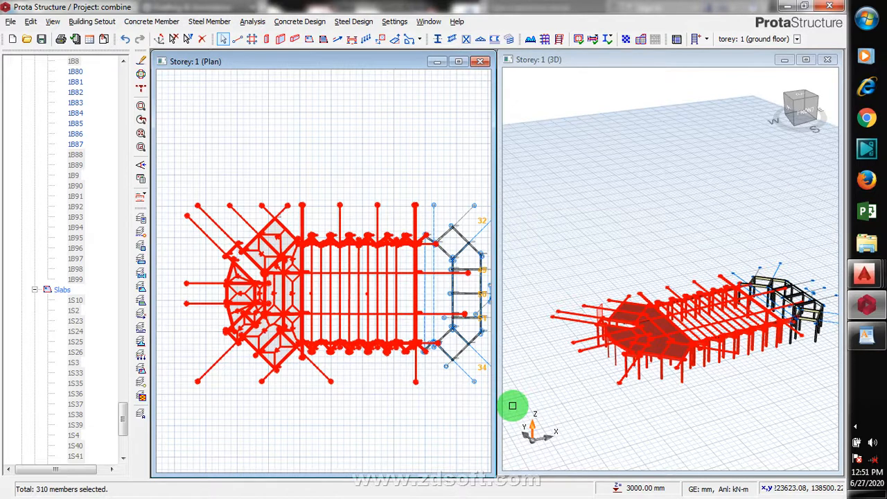
- Select a wall-loaded beam at the eastern corner in the 3D view and delete it
{"action": "left_click", "coordinate": [392, 174]}
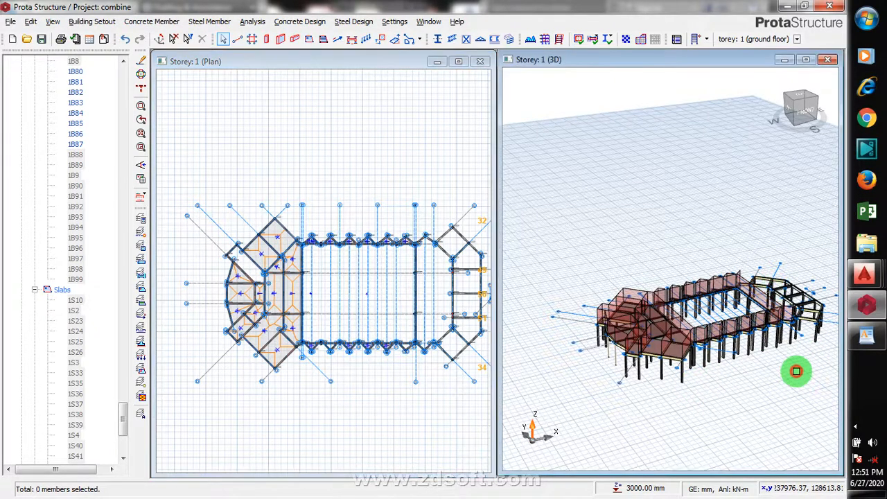
{"action": "scroll", "coordinate": [793, 310], "scroll_direction": "up", "scroll_amount": 3}
{"action": "scroll", "coordinate": [784, 315], "scroll_direction": "up", "scroll_amount": 2}
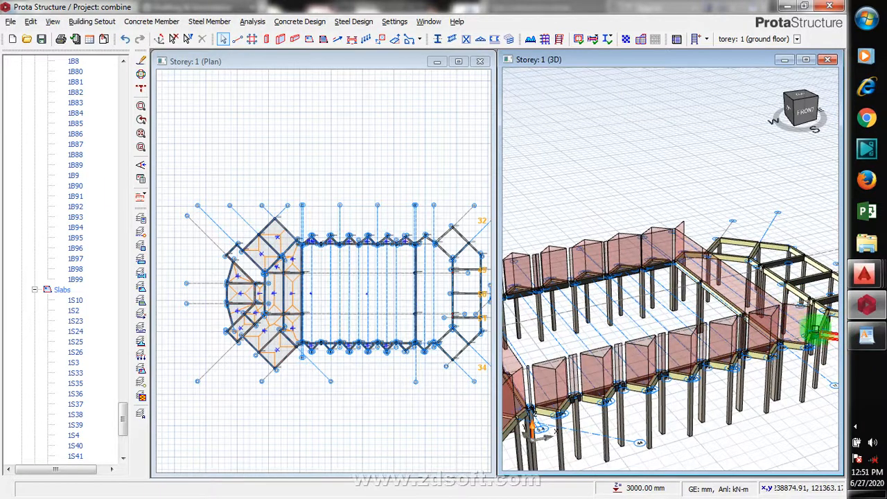
{"action": "scroll", "coordinate": [727, 318], "scroll_direction": "up", "scroll_amount": 2}
{"action": "scroll", "coordinate": [621, 315], "scroll_direction": "down", "scroll_amount": 2}
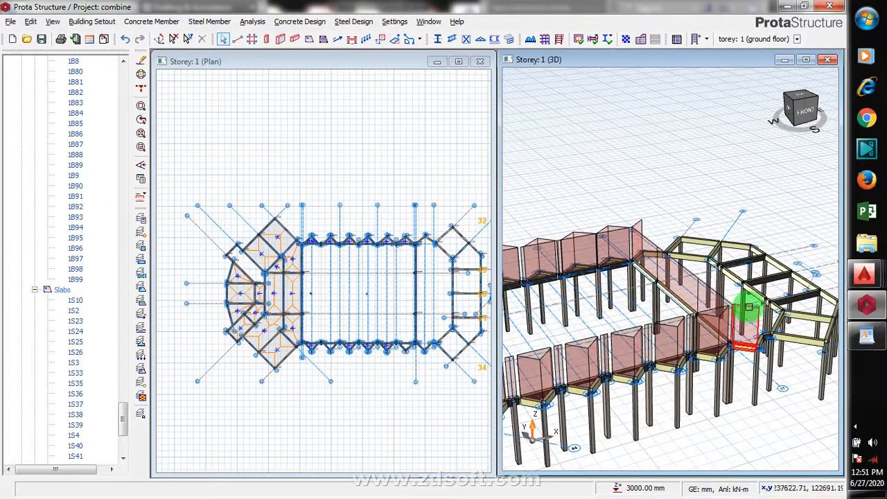
{"action": "left_click", "coordinate": [721, 192]}
{"action": "right_click", "coordinate": [723, 188]}
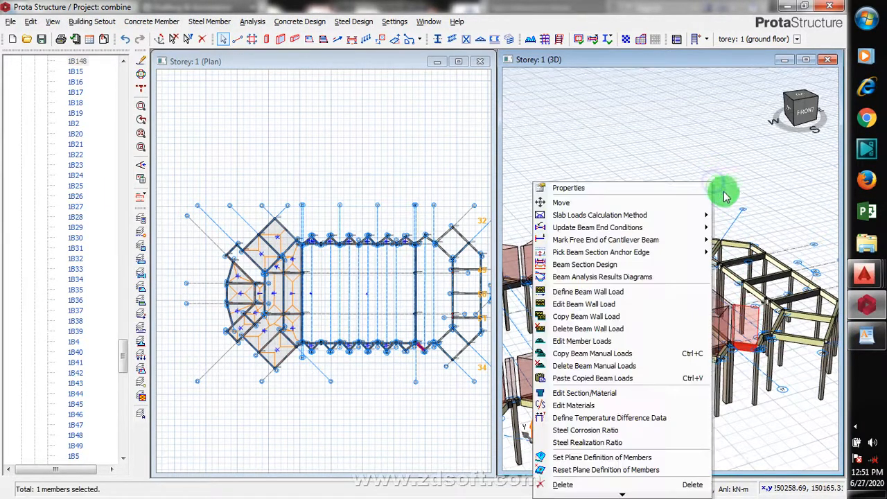
{"action": "left_click", "coordinate": [579, 487]}
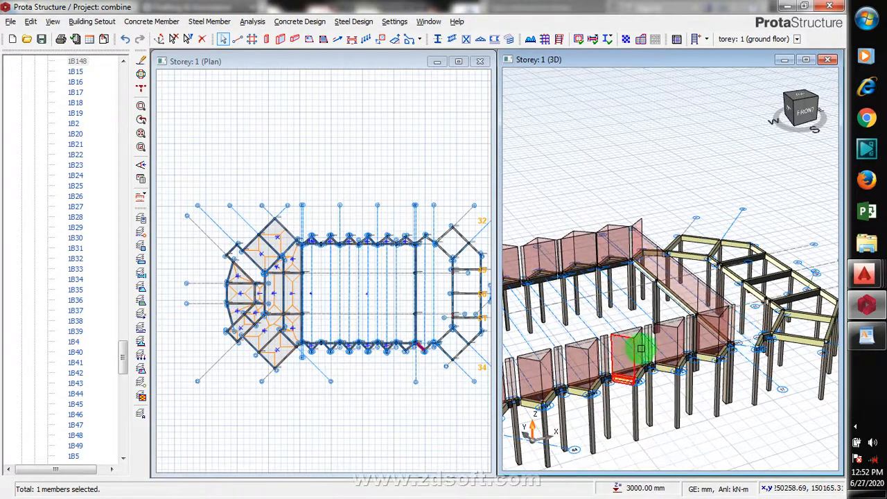
{"action": "scroll", "coordinate": [790, 312], "scroll_direction": "down", "scroll_amount": 3}
{"action": "scroll", "coordinate": [649, 340], "scroll_direction": "up", "scroll_amount": 4}
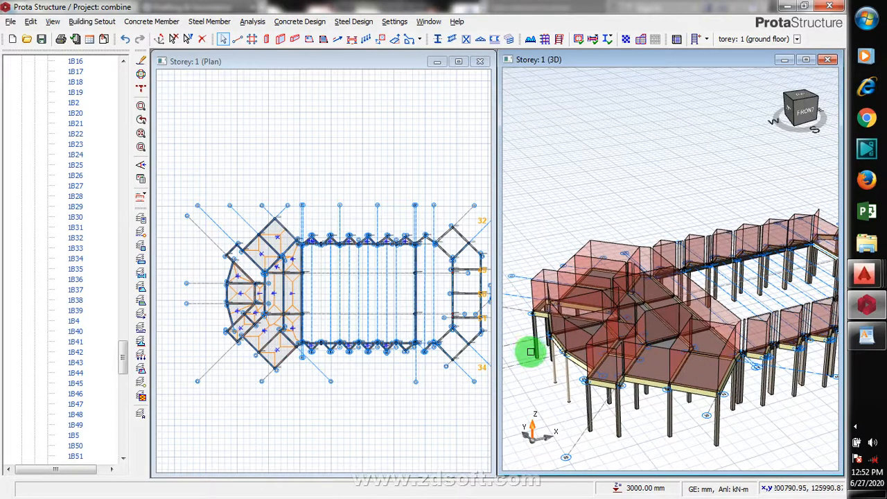
{"action": "scroll", "coordinate": [576, 325], "scroll_direction": "down", "scroll_amount": 3}
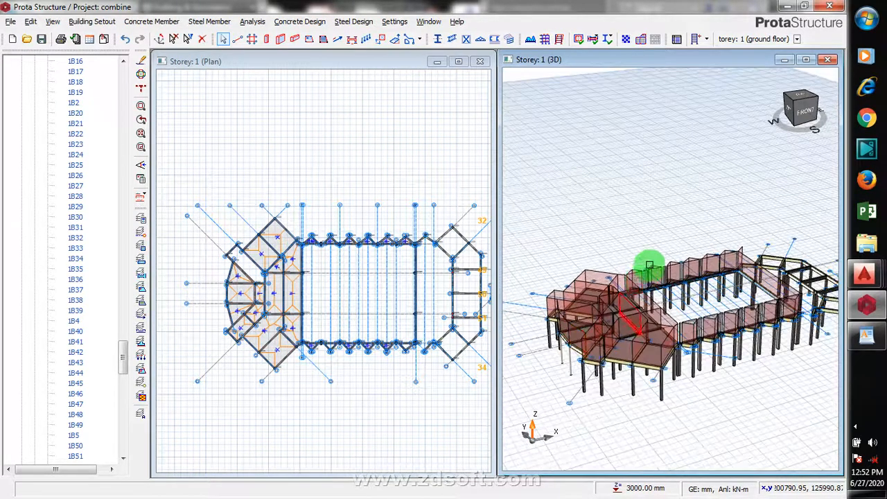
{"action": "scroll", "coordinate": [641, 269], "scroll_direction": "up", "scroll_amount": 1}
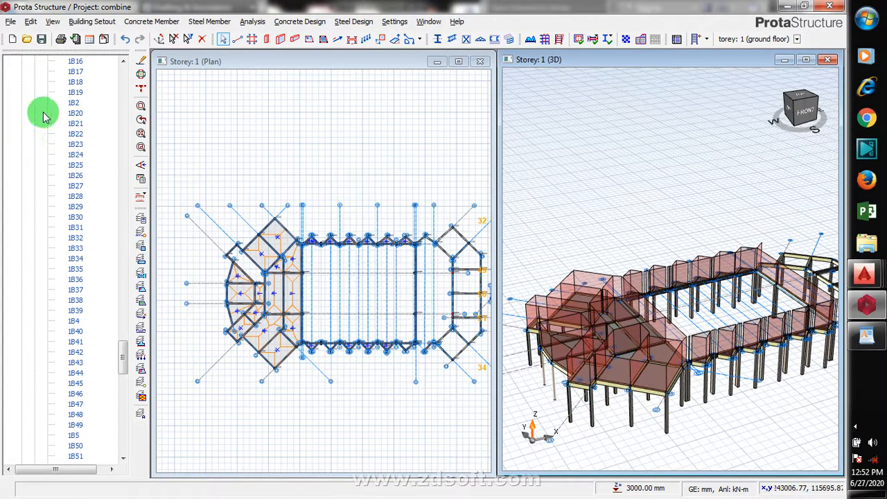
{"action": "left_click_drag", "start_coordinate": [122, 352], "coordinate": [99, 65]}
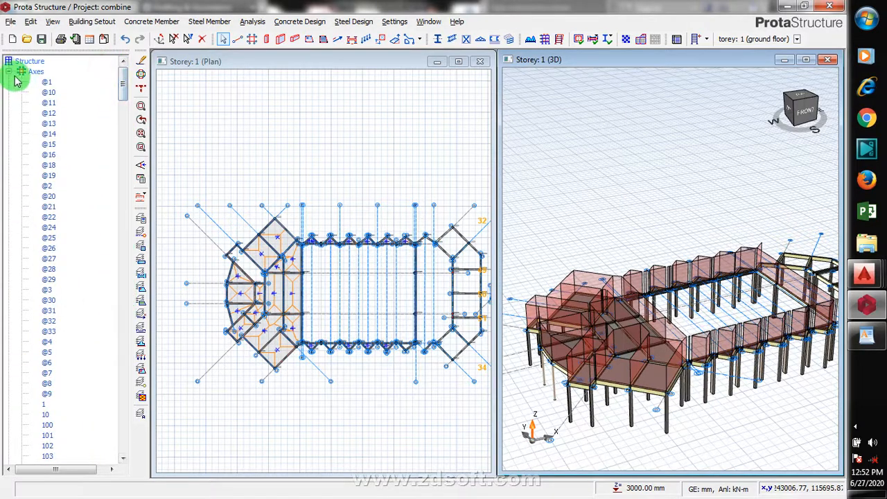
{"action": "left_click", "coordinate": [9, 72]}
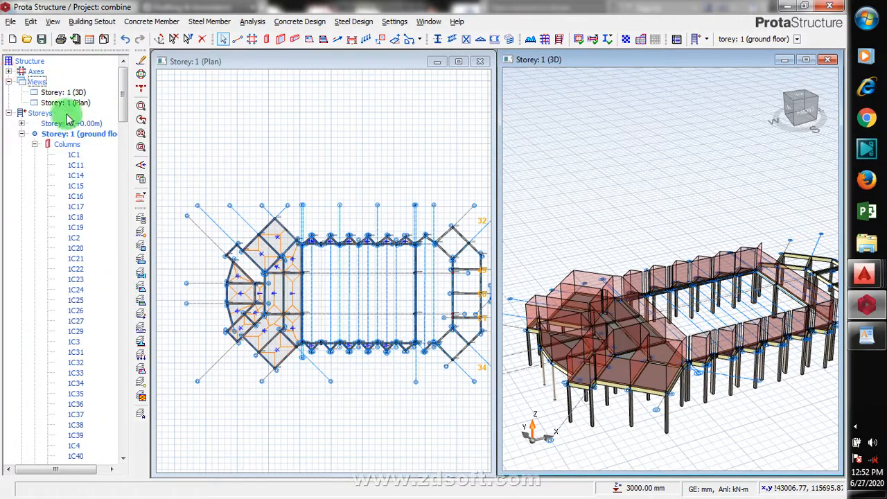
{"action": "left_click", "coordinate": [21, 134]}
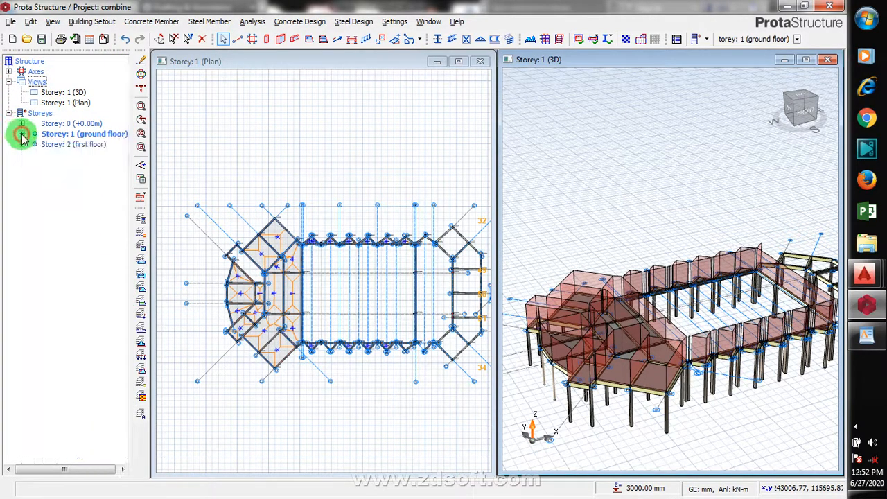
{"action": "right_click", "coordinate": [80, 136]}
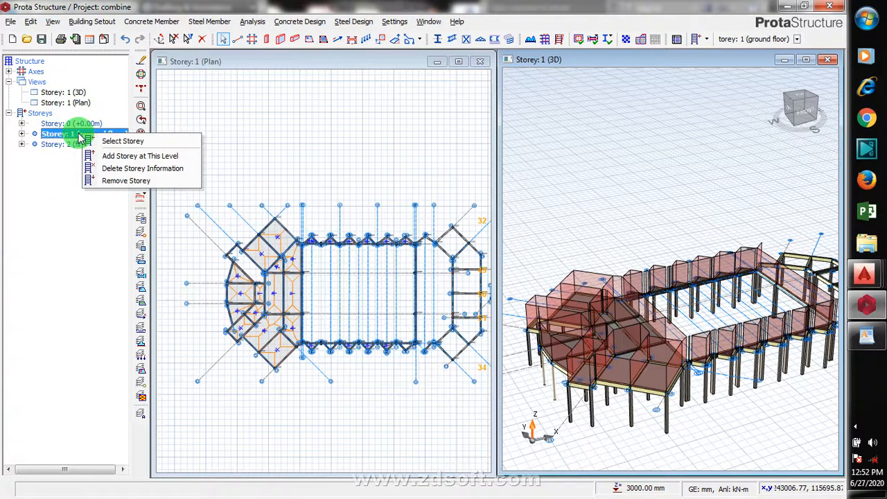
{"action": "left_click", "coordinate": [75, 135]}
{"action": "right_click", "coordinate": [75, 136]}
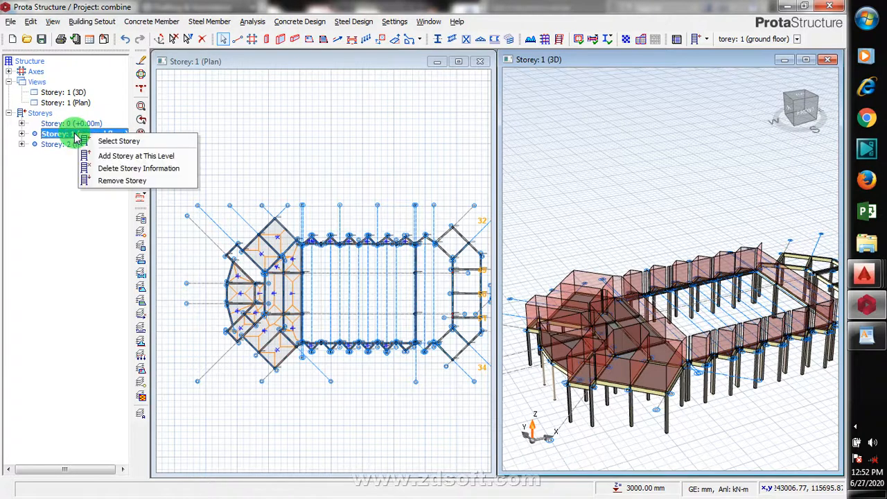
{"action": "left_click", "coordinate": [74, 136]}
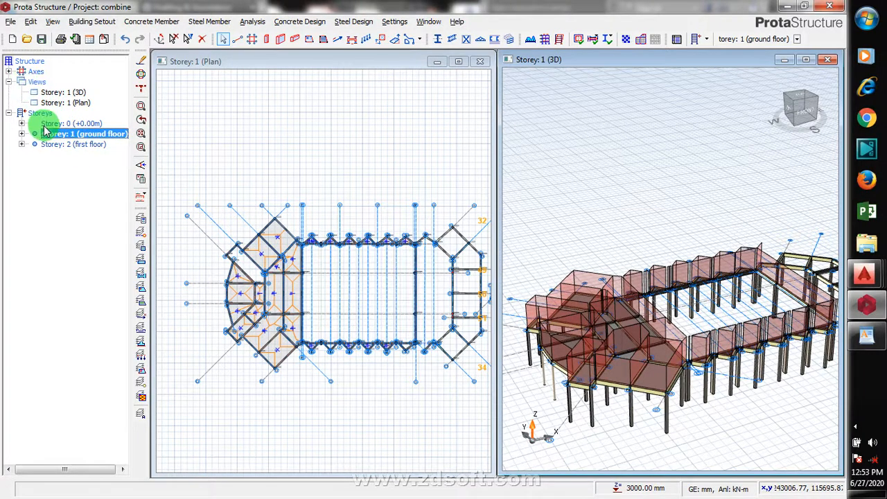
- Generate Storey 2 (first floor) from Storey 1 (ground floor), copying only the columns, and confirm
{"action": "right_click", "coordinate": [38, 115]}
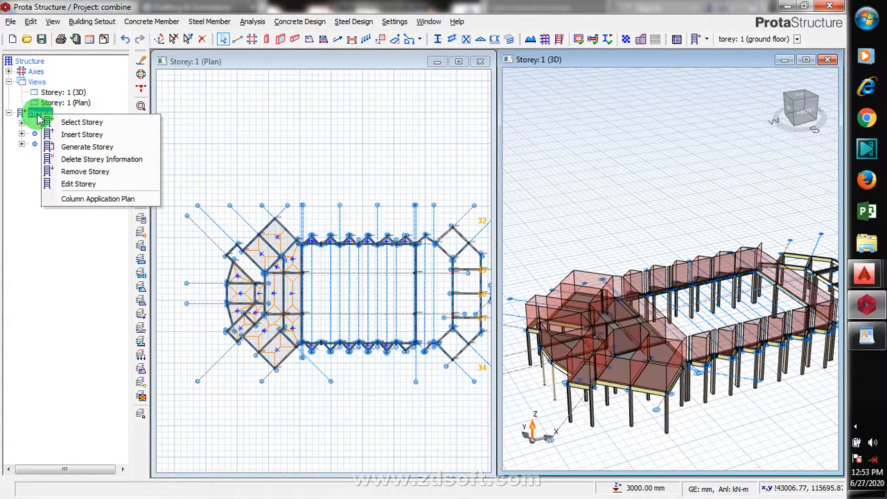
{"action": "left_click", "coordinate": [117, 152]}
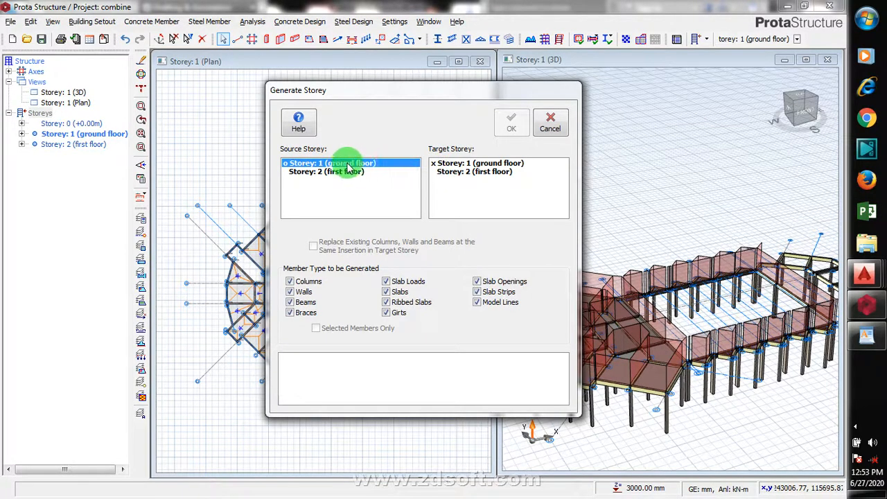
{"action": "left_click", "coordinate": [464, 174]}
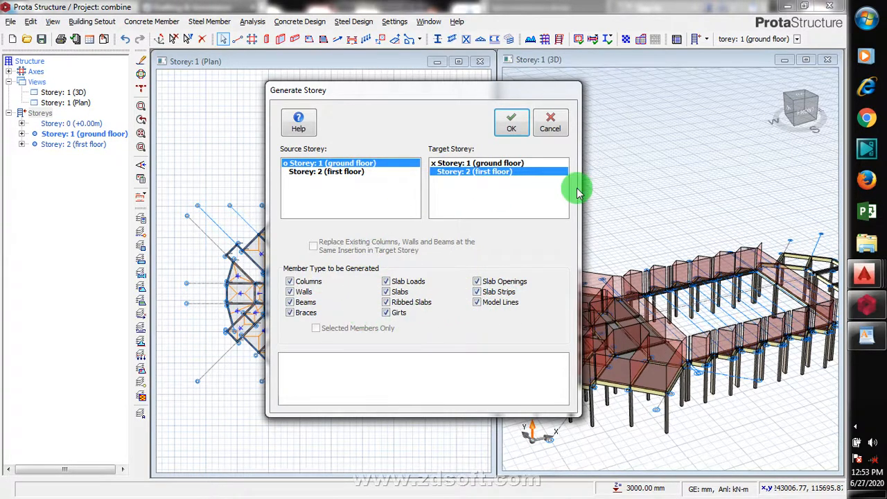
{"action": "left_click", "coordinate": [386, 312]}
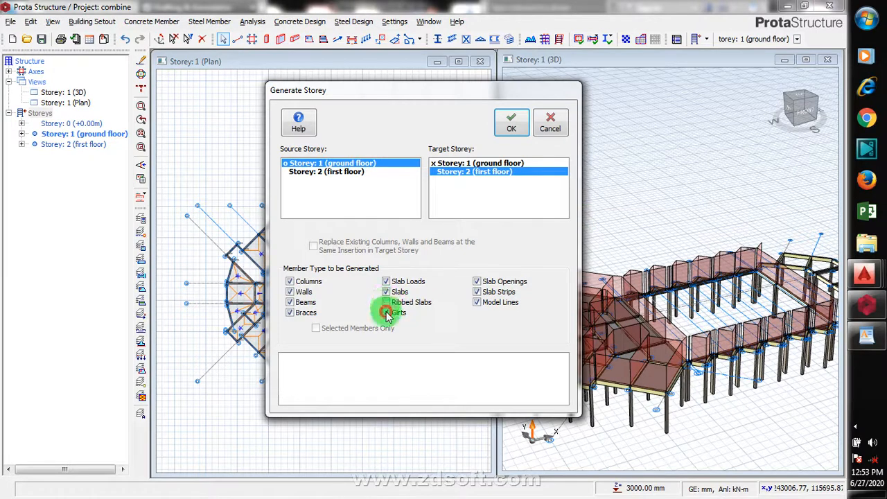
{"action": "left_click", "coordinate": [478, 304]}
{"action": "left_click", "coordinate": [479, 292]}
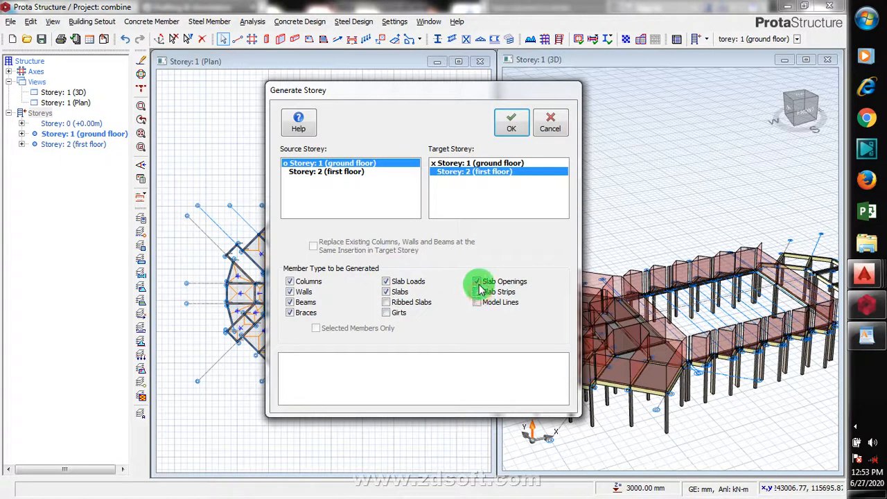
{"action": "left_click", "coordinate": [476, 281]}
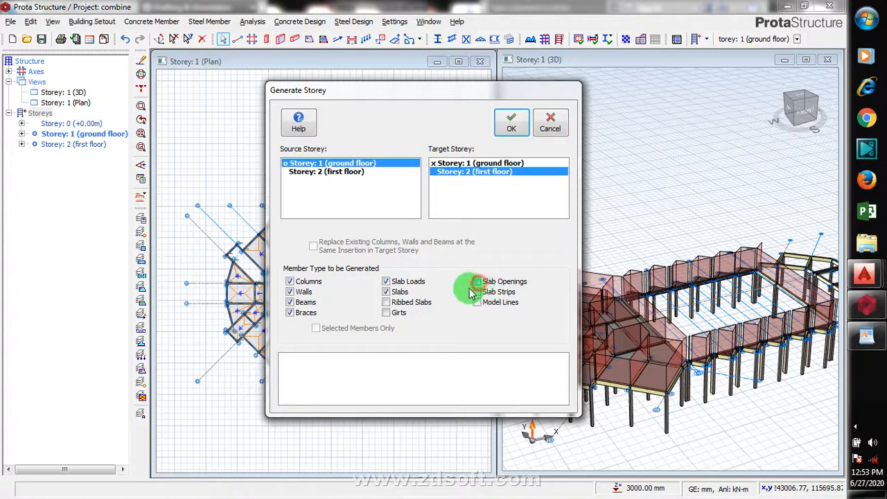
{"action": "left_click", "coordinate": [388, 292]}
{"action": "left_click", "coordinate": [387, 281]}
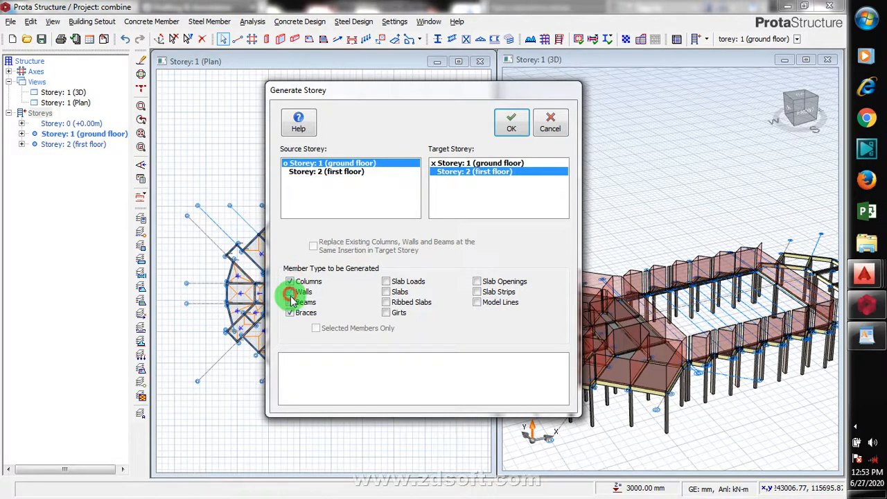
{"action": "left_click", "coordinate": [290, 293]}
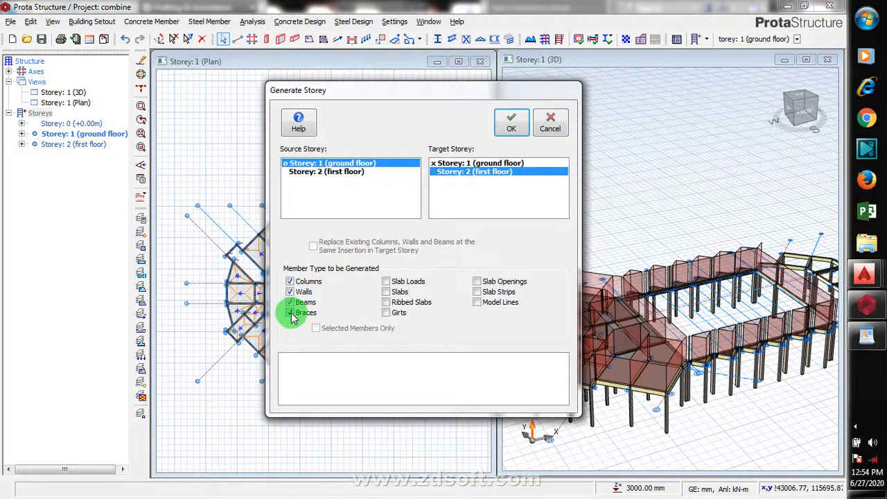
{"action": "left_click", "coordinate": [291, 315]}
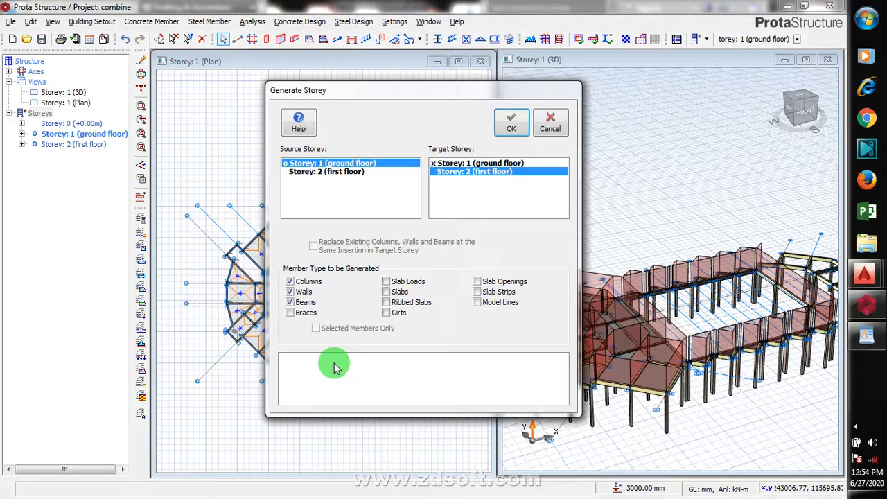
{"action": "left_click", "coordinate": [292, 303]}
{"action": "left_click", "coordinate": [290, 292]}
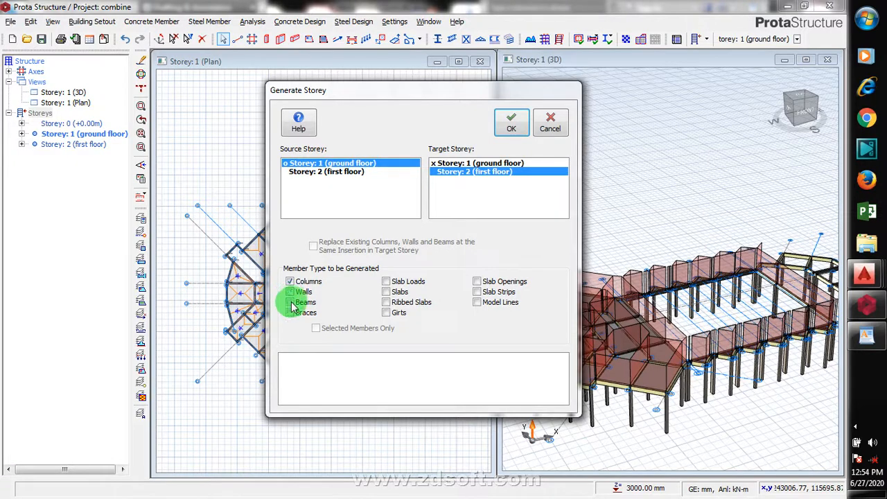
{"action": "left_click", "coordinate": [513, 124]}
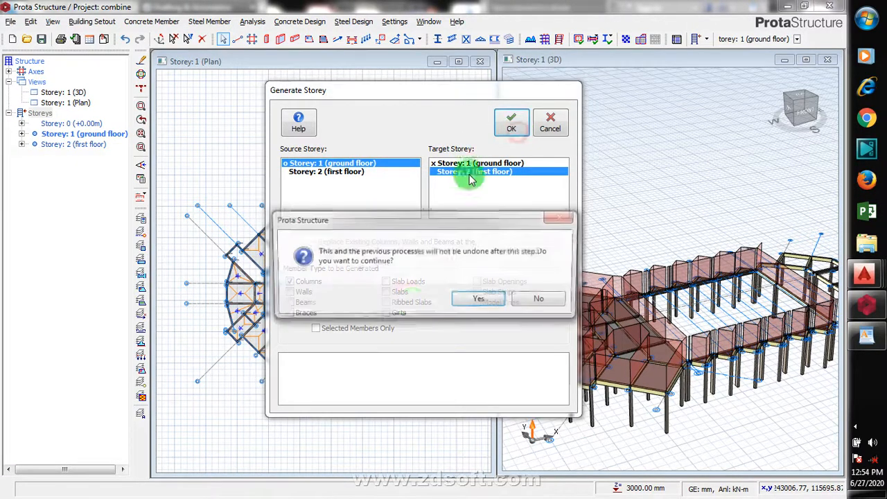
{"action": "left_click", "coordinate": [489, 299]}
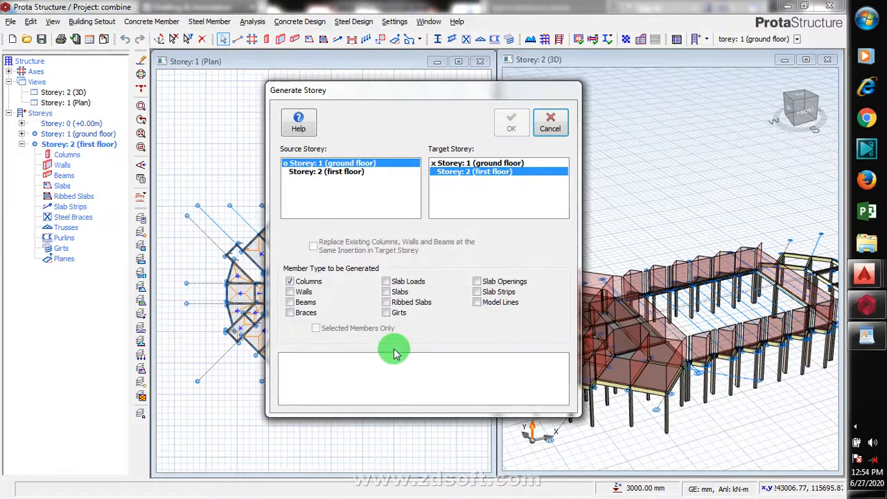
{"action": "left_click", "coordinate": [550, 123]}
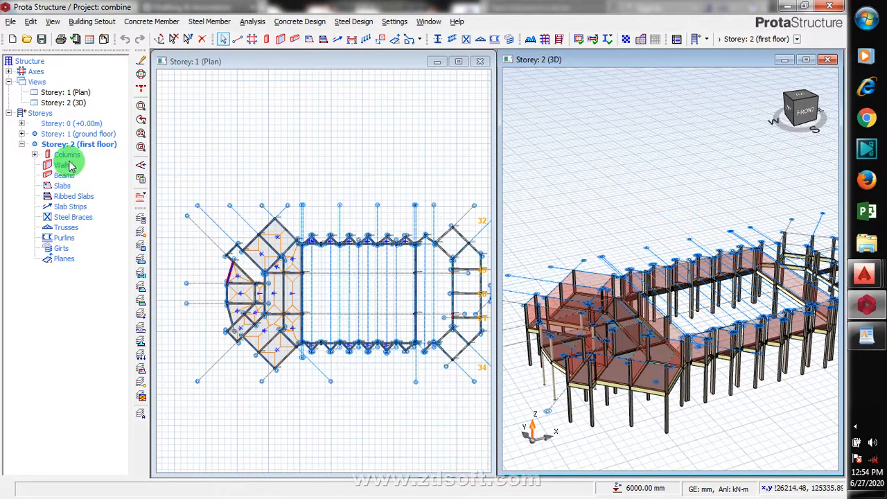
- Switch between the storeys in the structure tree and examine the ground floor plan at different zoom levels
{"action": "double_click", "coordinate": [91, 143]}
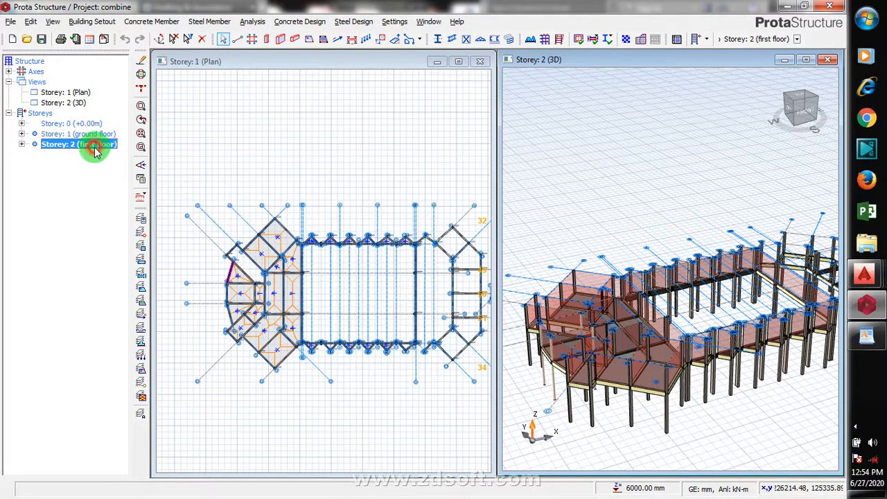
{"action": "double_click", "coordinate": [90, 144]}
{"action": "double_click", "coordinate": [63, 135]}
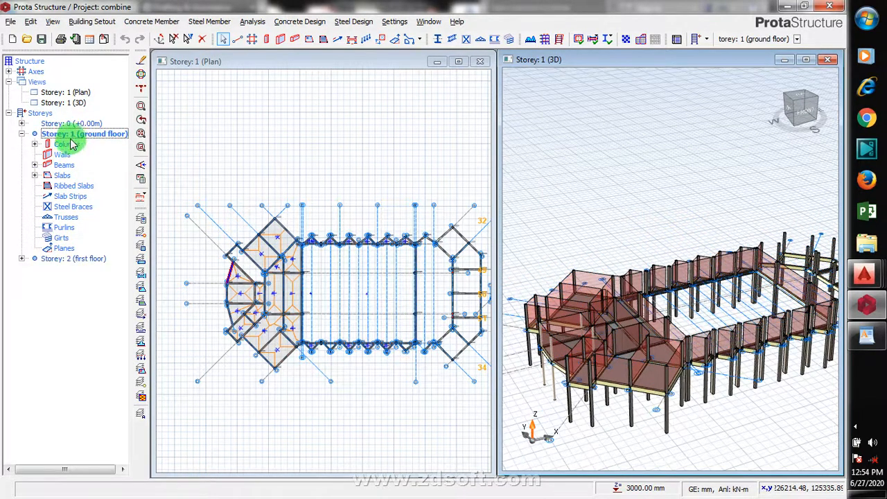
{"action": "double_click", "coordinate": [66, 259]}
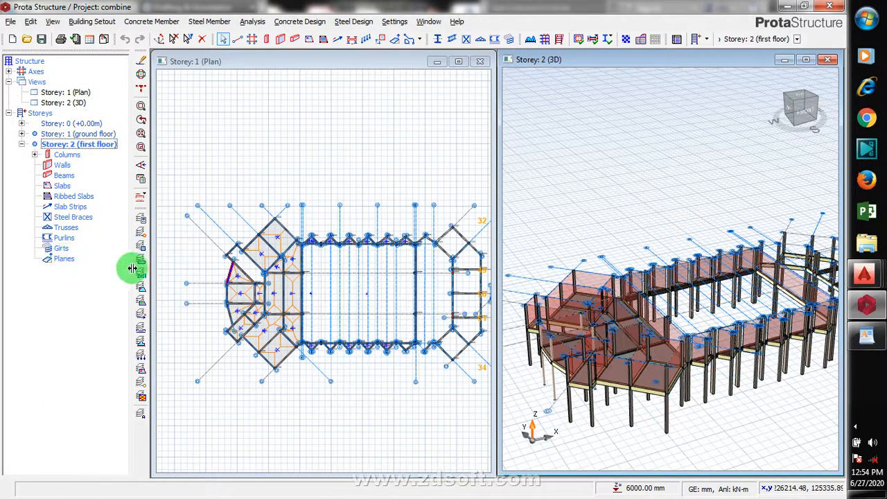
{"action": "left_click", "coordinate": [361, 205]}
{"action": "scroll", "coordinate": [360, 214], "scroll_direction": "up", "scroll_amount": 5}
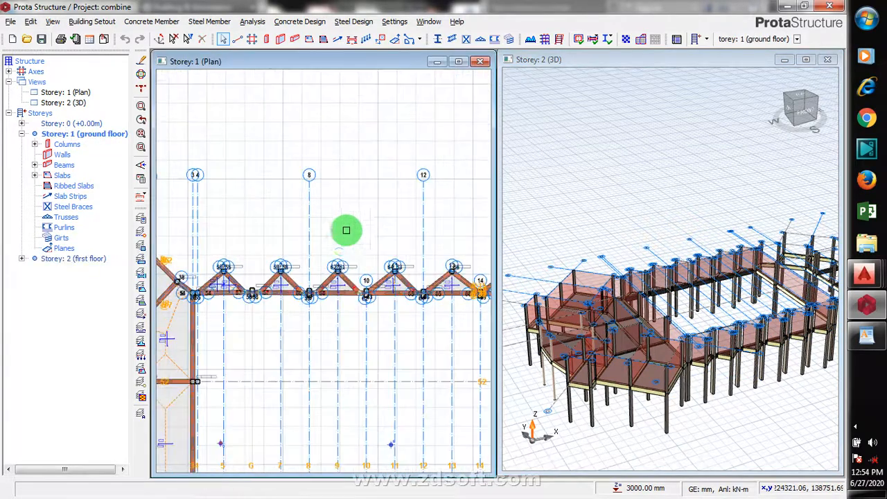
{"action": "scroll", "coordinate": [346, 242], "scroll_direction": "down", "scroll_amount": 3}
{"action": "scroll", "coordinate": [376, 307], "scroll_direction": "down", "scroll_amount": 5}
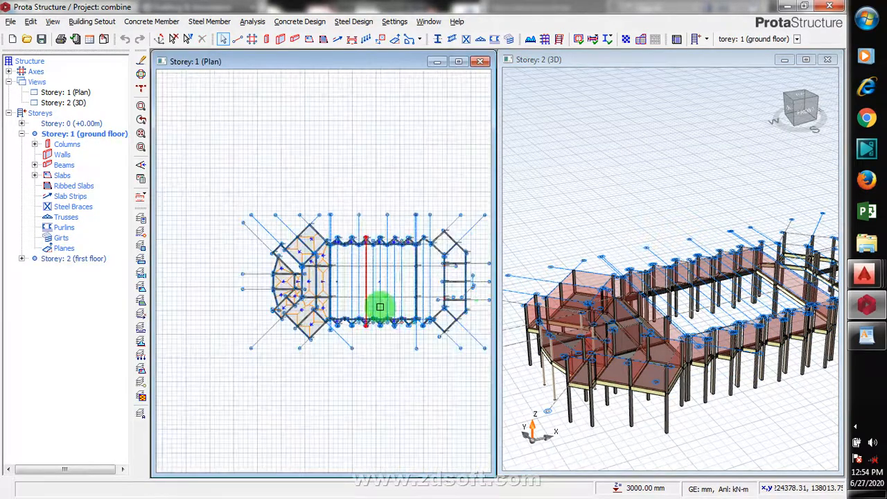
{"action": "scroll", "coordinate": [464, 329], "scroll_direction": "up", "scroll_amount": 6}
{"action": "scroll", "coordinate": [457, 298], "scroll_direction": "down", "scroll_amount": 4}
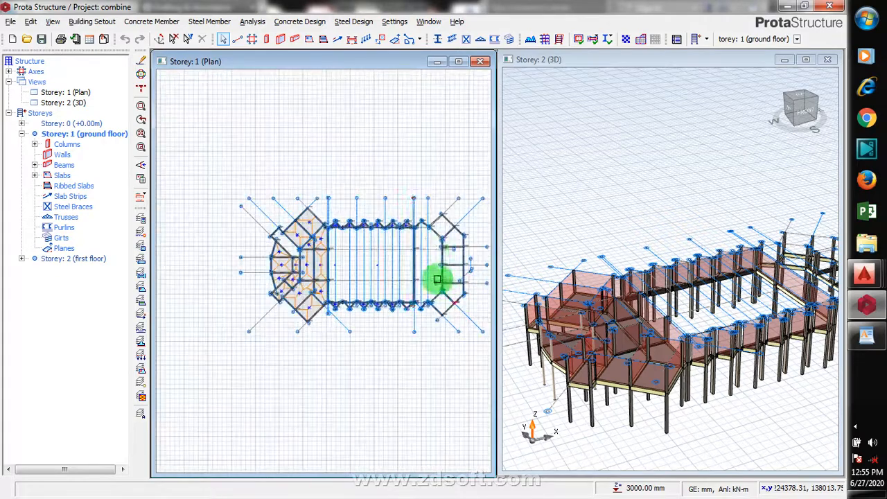
{"action": "scroll", "coordinate": [436, 279], "scroll_direction": "up", "scroll_amount": 7}
{"action": "scroll", "coordinate": [406, 142], "scroll_direction": "down", "scroll_amount": 4}
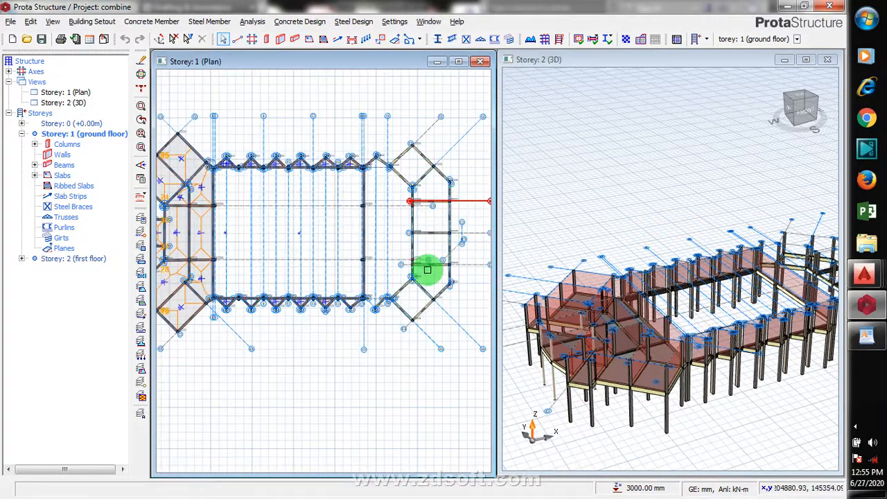
{"action": "scroll", "coordinate": [479, 240], "scroll_direction": "down", "scroll_amount": 2}
{"action": "scroll", "coordinate": [291, 256], "scroll_direction": "up", "scroll_amount": 4}
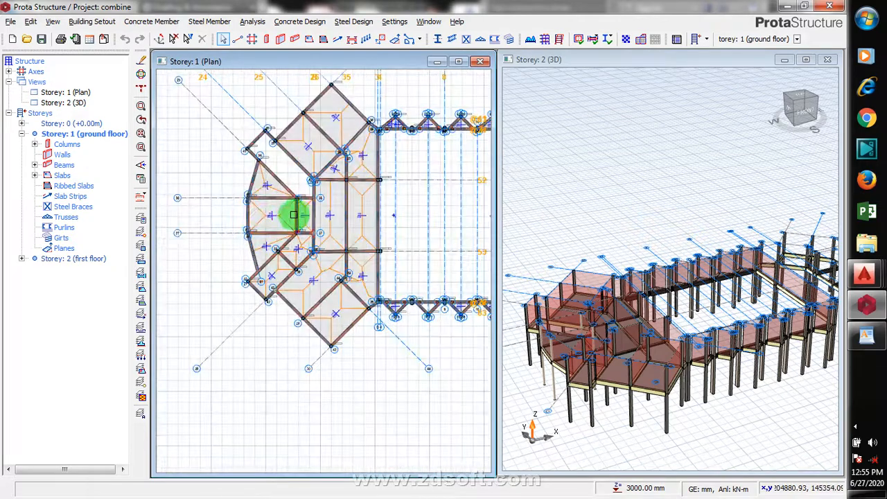
- Zoom through the ground floor plan and the 3D view to examine the generated first-floor columns
{"action": "scroll", "coordinate": [312, 214], "scroll_direction": "down", "scroll_amount": 2}
{"action": "scroll", "coordinate": [225, 218], "scroll_direction": "down", "scroll_amount": 1}
{"action": "scroll", "coordinate": [225, 219], "scroll_direction": "up", "scroll_amount": 1}
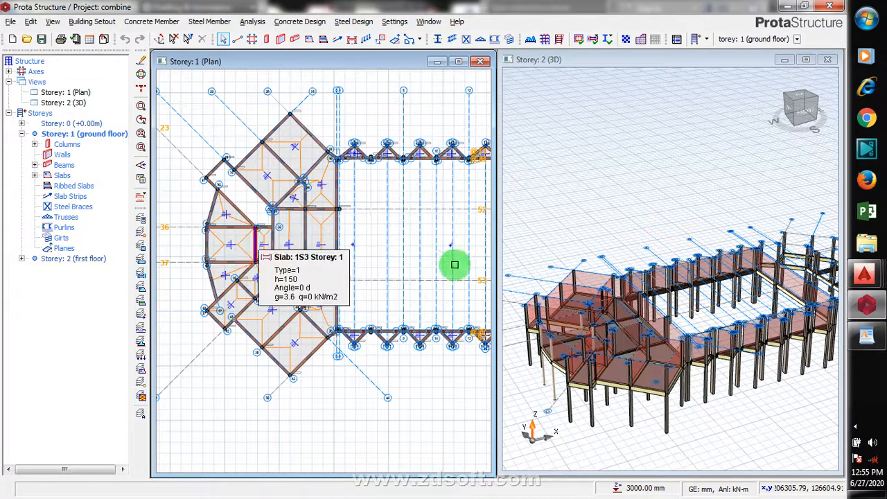
{"action": "left_click", "coordinate": [685, 215]}
{"action": "scroll", "coordinate": [624, 201], "scroll_direction": "down", "scroll_amount": 4}
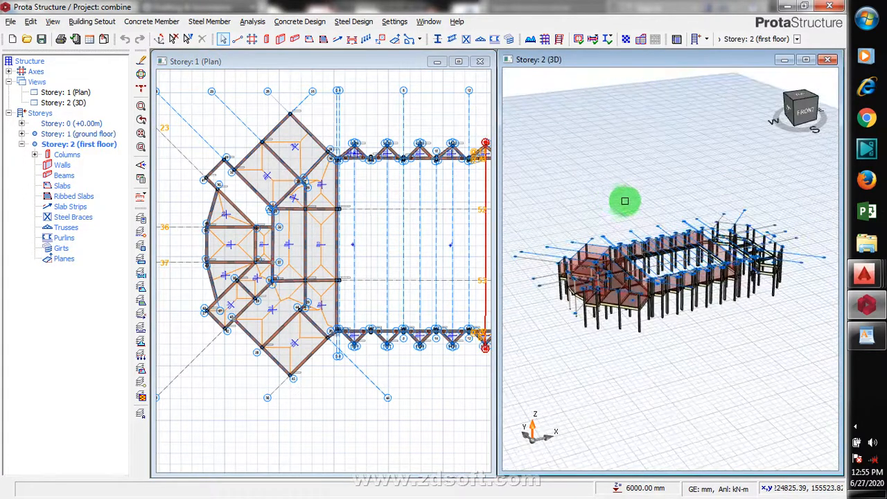
{"action": "scroll", "coordinate": [763, 255], "scroll_direction": "up", "scroll_amount": 5}
{"action": "scroll", "coordinate": [805, 238], "scroll_direction": "up", "scroll_amount": 3}
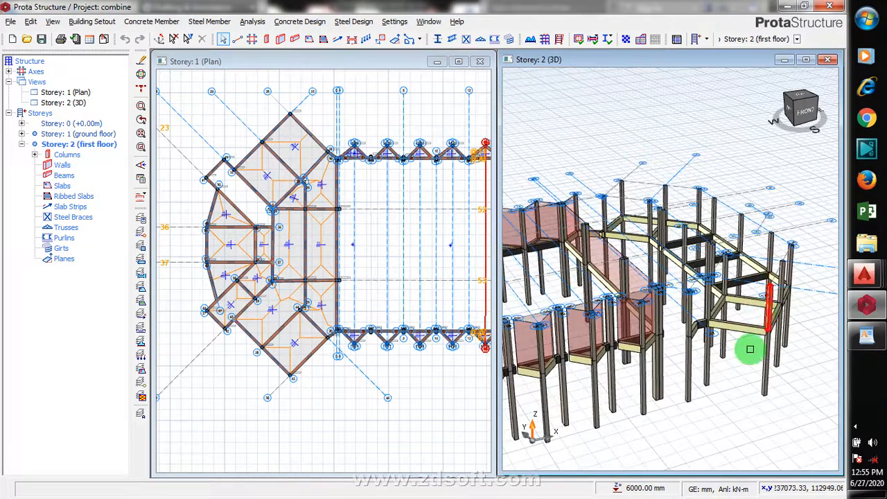
{"action": "scroll", "coordinate": [775, 279], "scroll_direction": "down", "scroll_amount": 4}
{"action": "scroll", "coordinate": [776, 278], "scroll_direction": "down", "scroll_amount": 2}
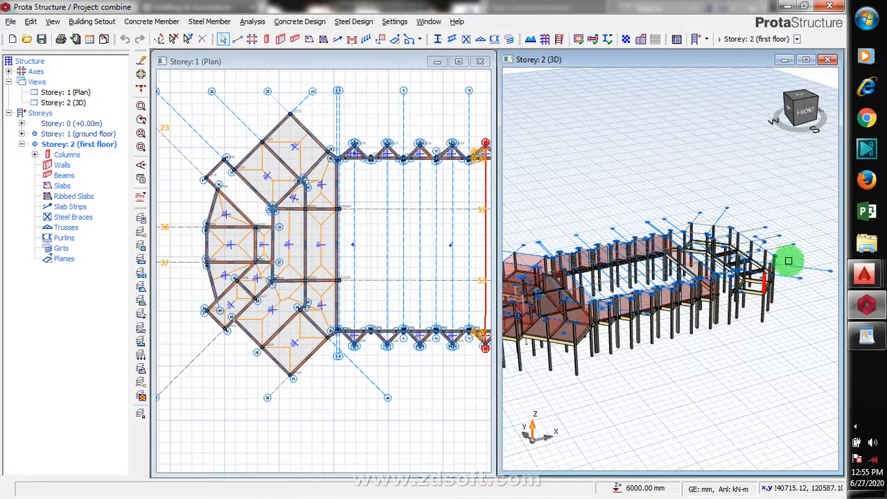
{"action": "scroll", "coordinate": [786, 257], "scroll_direction": "up", "scroll_amount": 3}
- Select four first-floor columns at the eastern end in the 3D view and delete them, keeping only columns in the filter
{"action": "left_click", "coordinate": [653, 217]}
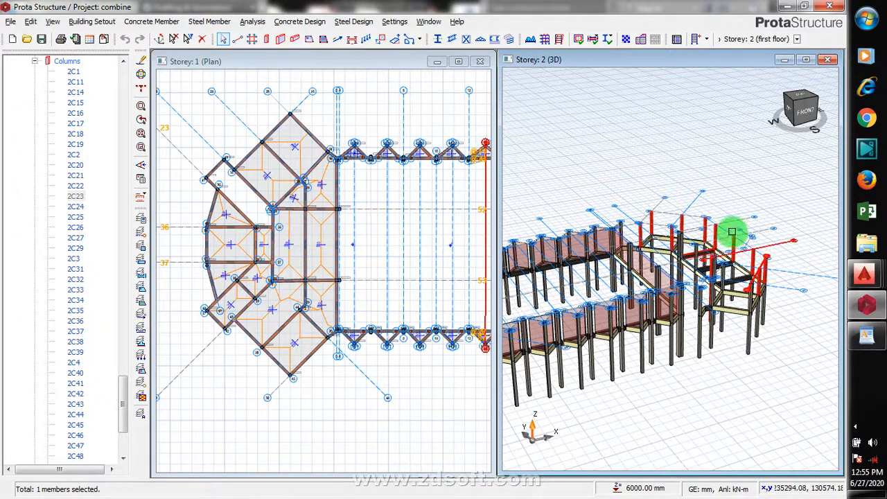
{"action": "left_click", "coordinate": [768, 261]}
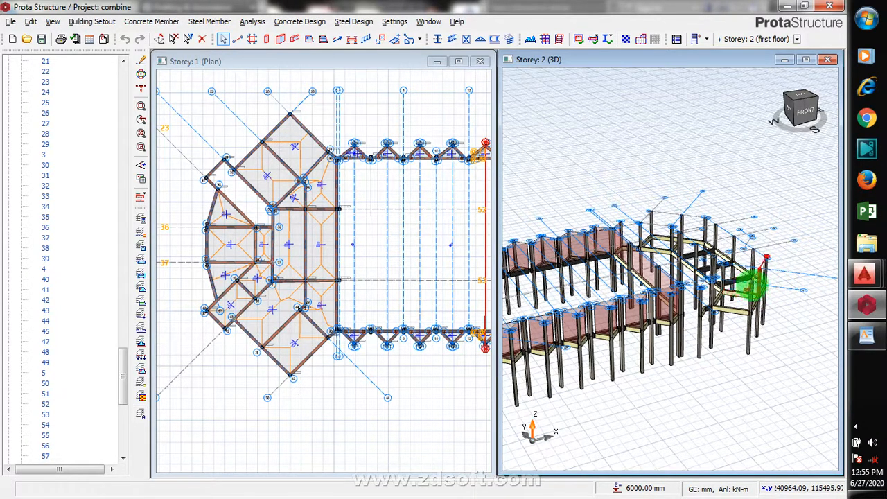
{"action": "left_click", "coordinate": [755, 291]}
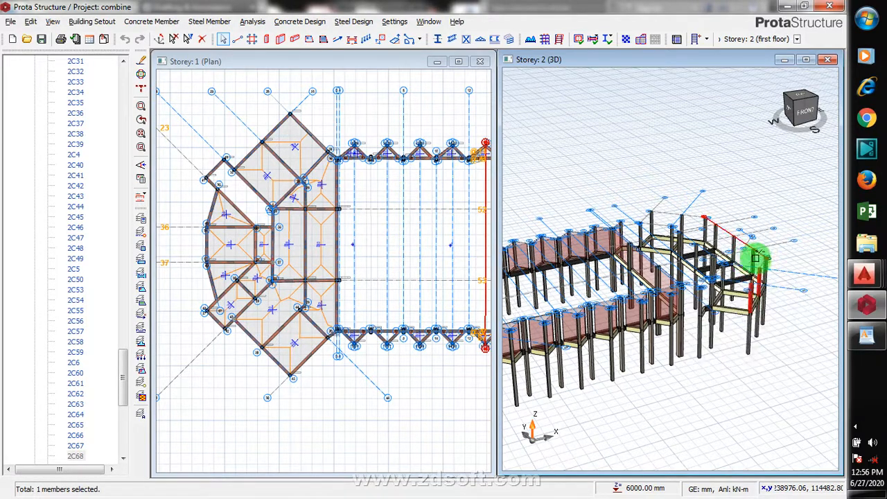
{"action": "left_click", "coordinate": [755, 258]}
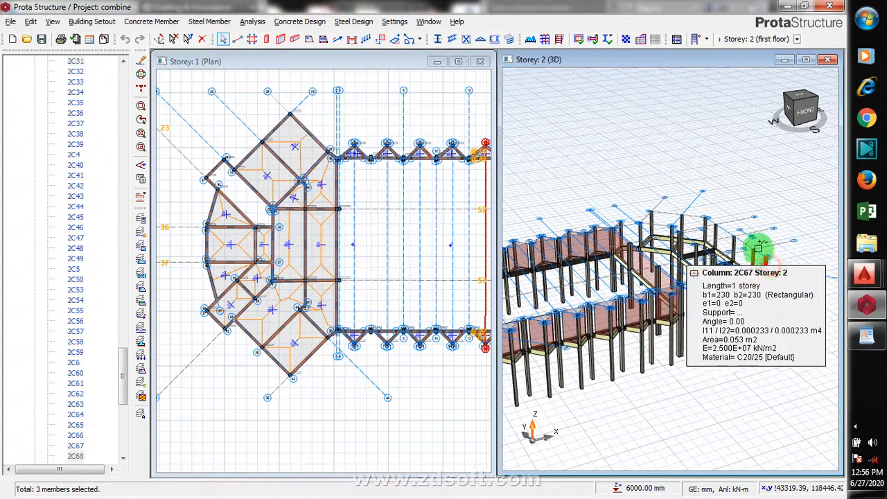
{"action": "right_click", "coordinate": [765, 277]}
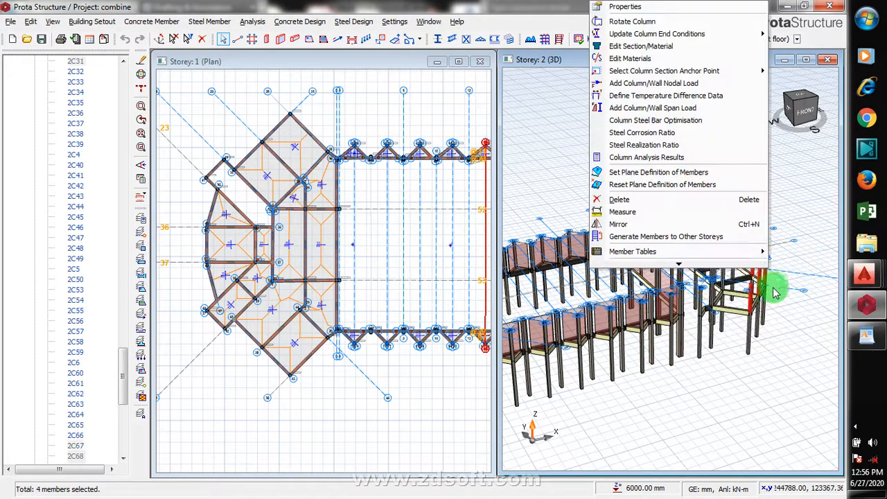
{"action": "left_click", "coordinate": [663, 196]}
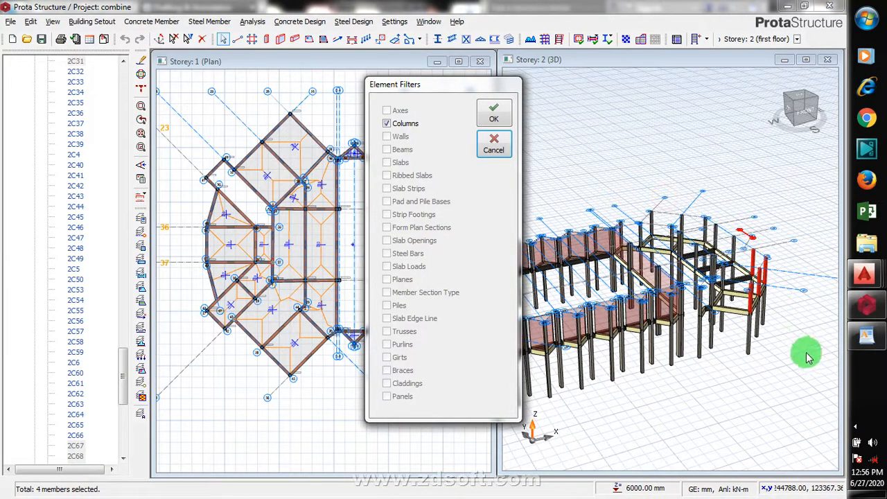
{"action": "left_click", "coordinate": [492, 115]}
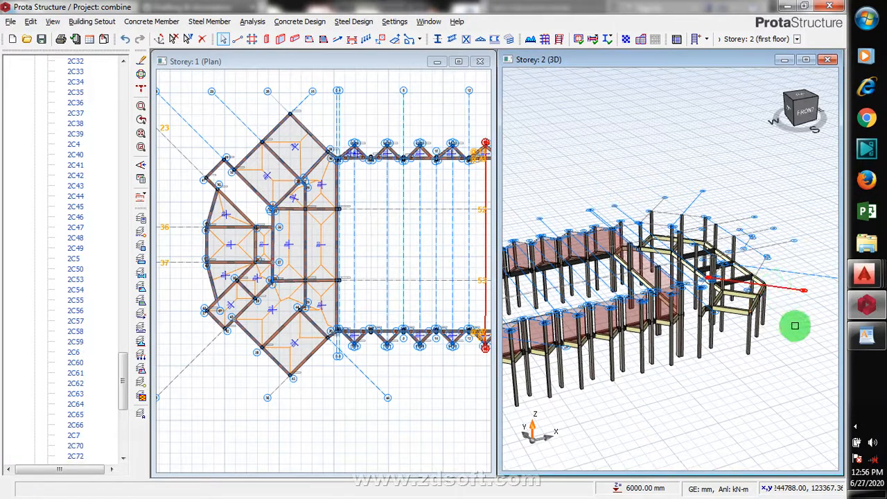
{"action": "left_click", "coordinate": [857, 428]}
{"action": "right_click", "coordinate": [823, 415]}
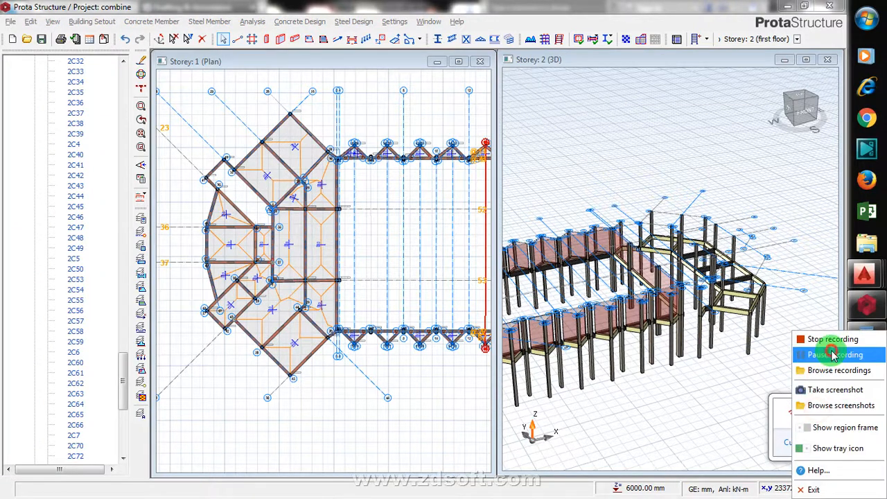
{"action": "left_click", "coordinate": [833, 355]}
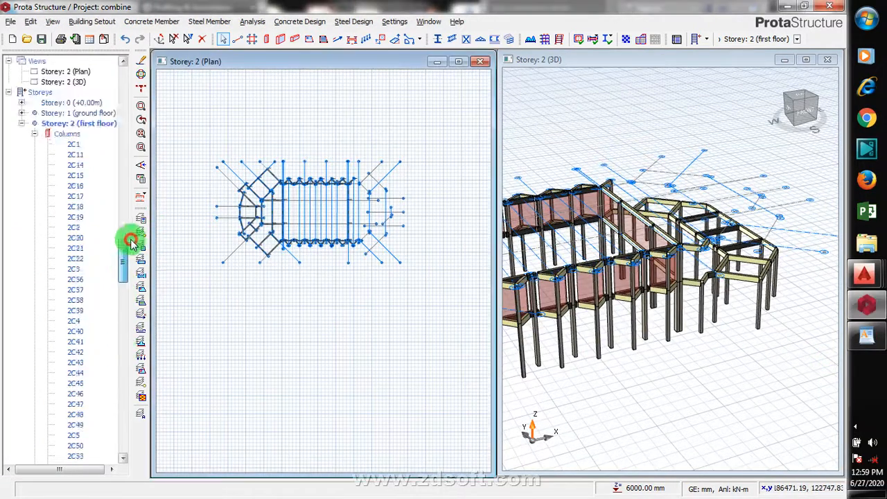
- Browse the structure tree, switching between Storey 1 (ground floor) and Storey 2 (first floor)
{"action": "left_click", "coordinate": [124, 109]}
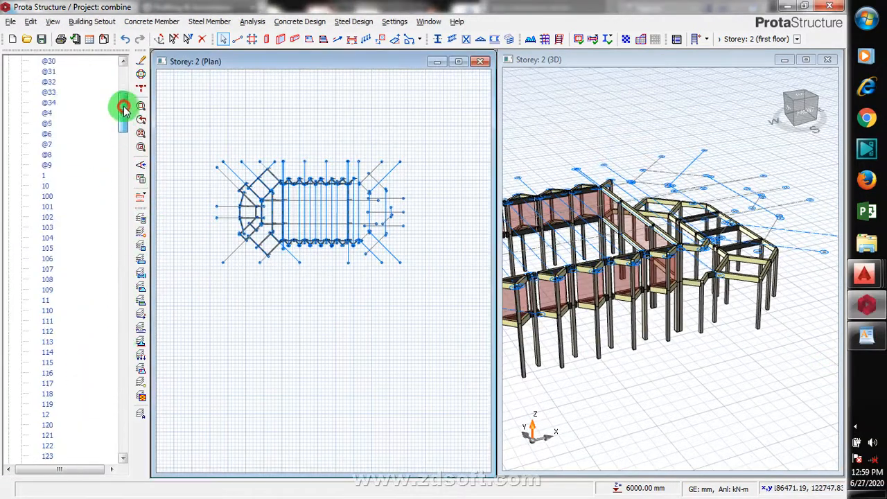
{"action": "left_click_drag", "start_coordinate": [123, 108], "coordinate": [116, 70]}
{"action": "left_click", "coordinate": [9, 71]}
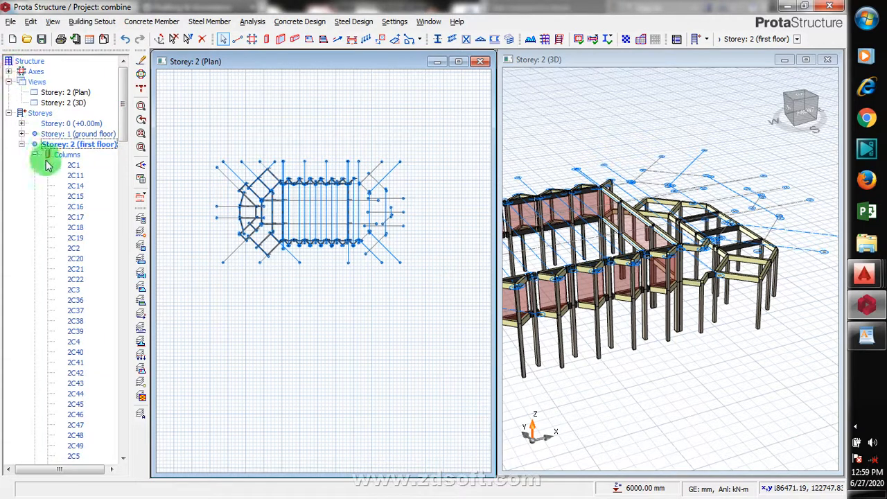
{"action": "left_click", "coordinate": [21, 144]}
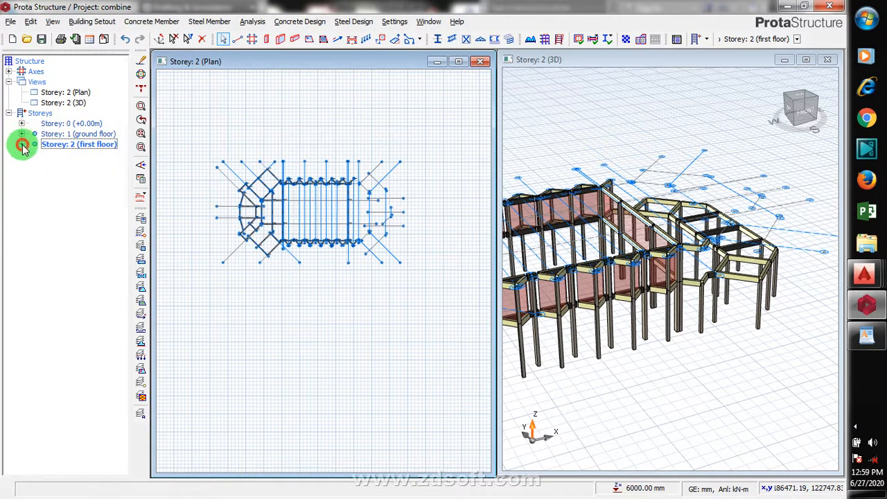
{"action": "double_click", "coordinate": [79, 135]}
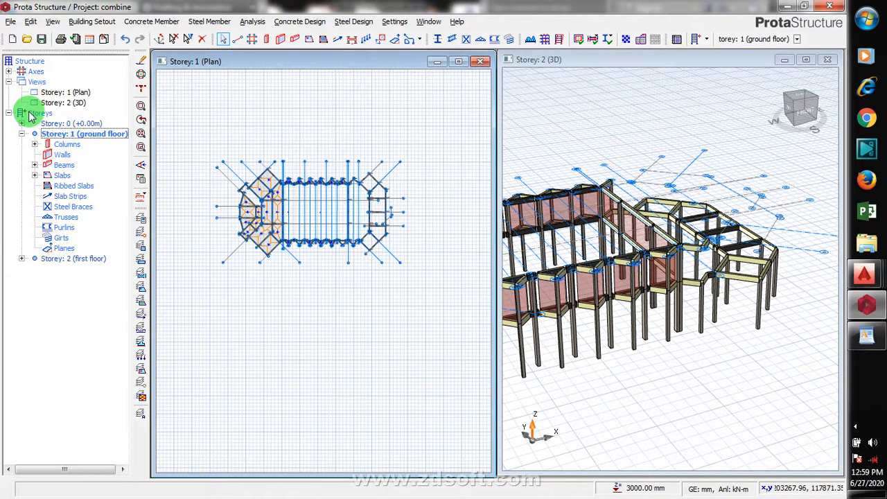
{"action": "double_click", "coordinate": [53, 259]}
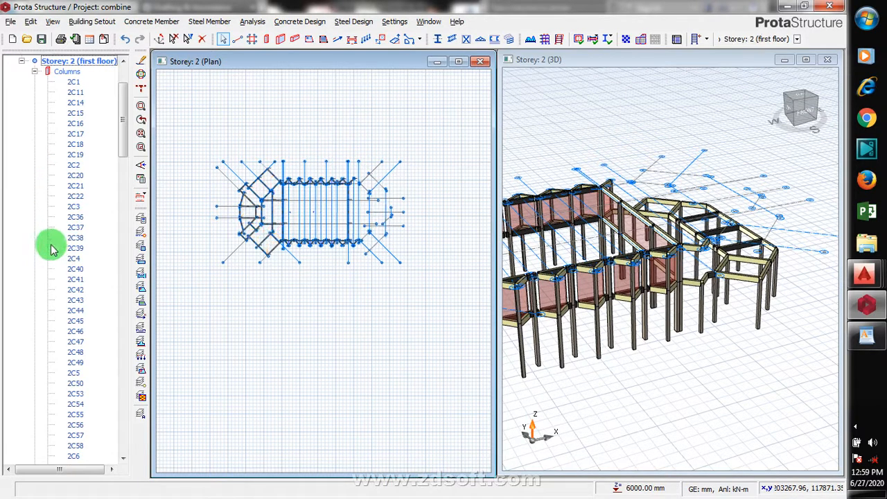
{"action": "left_click", "coordinate": [34, 71]}
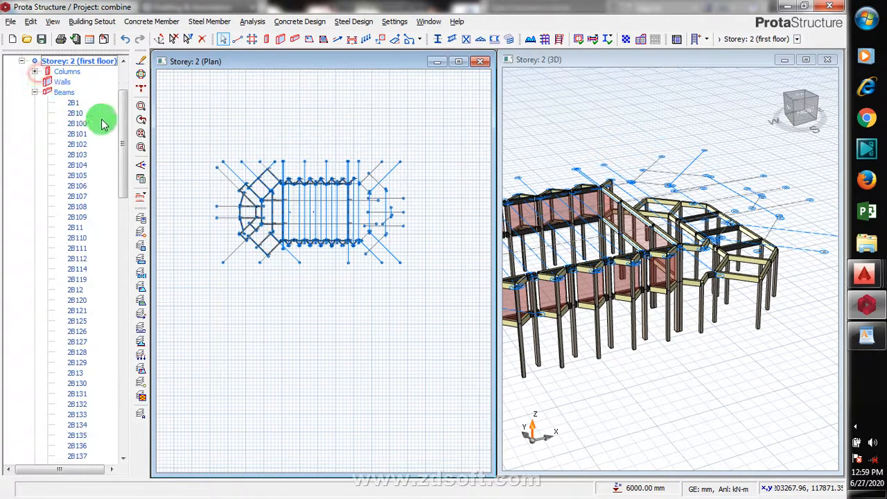
{"action": "left_click", "coordinate": [34, 92]}
{"action": "left_click", "coordinate": [40, 114]}
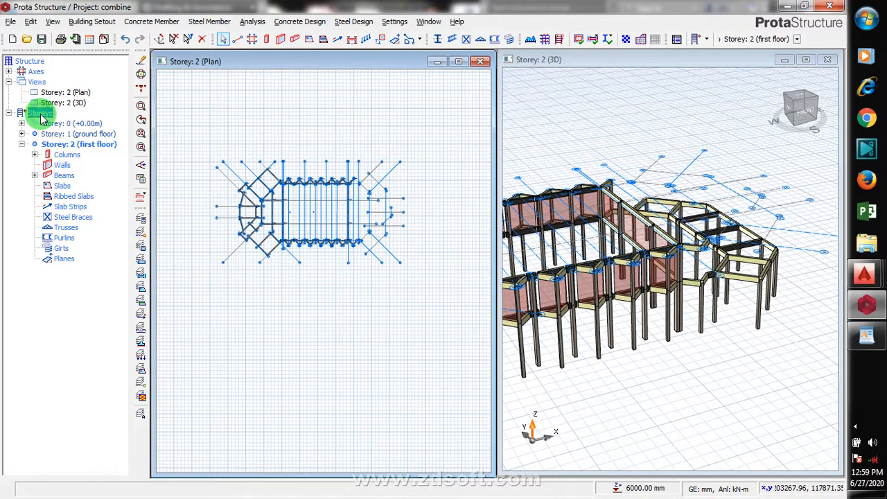
- Open Generate Storey with Storey 1 (ground floor) as source and Storey 2 (first floor) as target
{"action": "right_click", "coordinate": [40, 117]}
{"action": "left_click", "coordinate": [76, 147]}
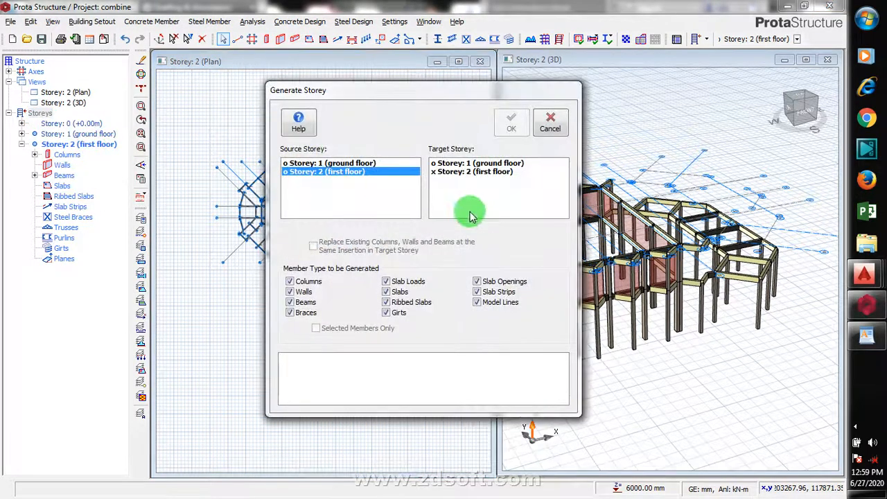
{"action": "left_click", "coordinate": [322, 162]}
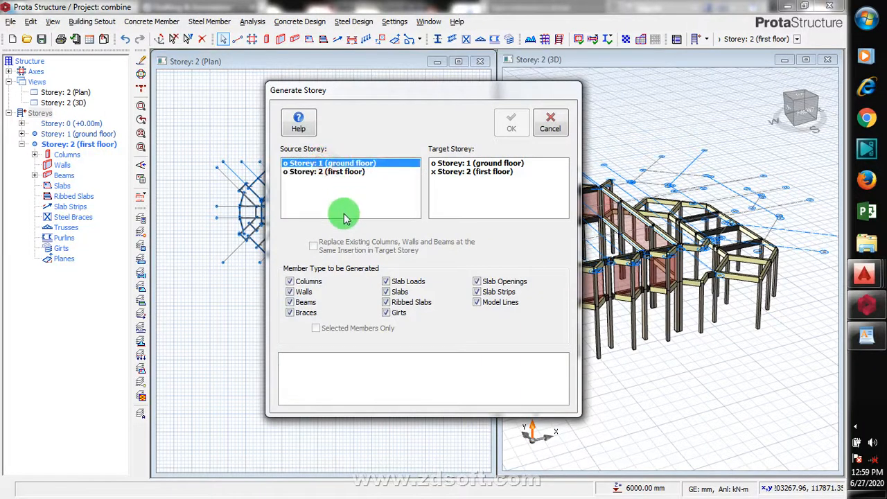
{"action": "left_click", "coordinate": [453, 172]}
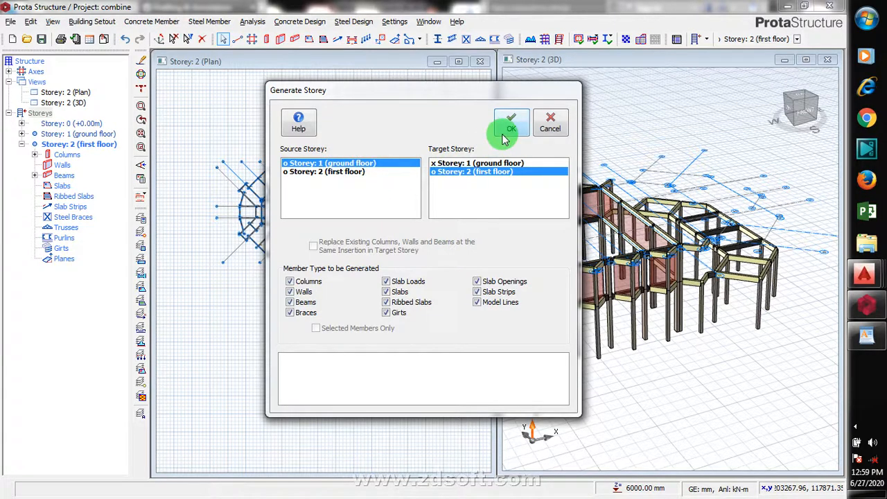
- Limit the generated member types to Walls and Beams only, confirm the generation, and close the dialog
{"action": "left_click", "coordinate": [477, 302]}
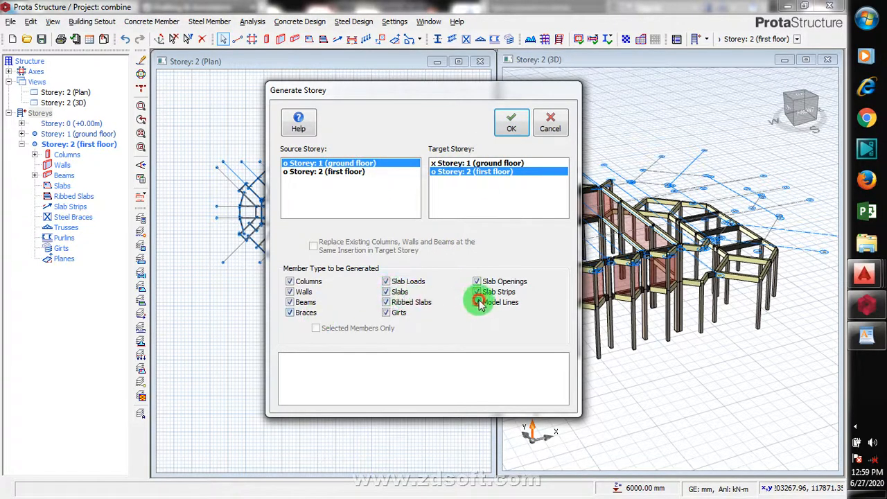
{"action": "left_click", "coordinate": [477, 292]}
{"action": "left_click", "coordinate": [477, 281]}
{"action": "left_click", "coordinate": [386, 313]}
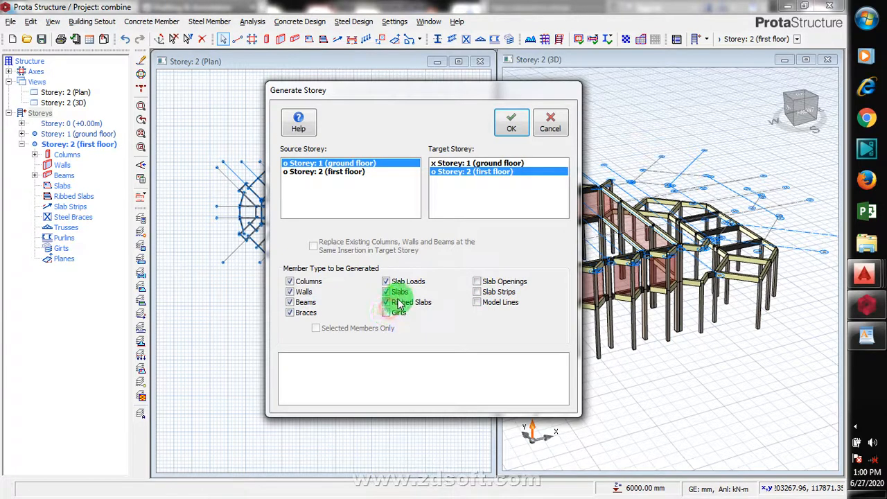
{"action": "left_click", "coordinate": [386, 303]}
{"action": "left_click", "coordinate": [386, 291]}
{"action": "left_click", "coordinate": [386, 282]}
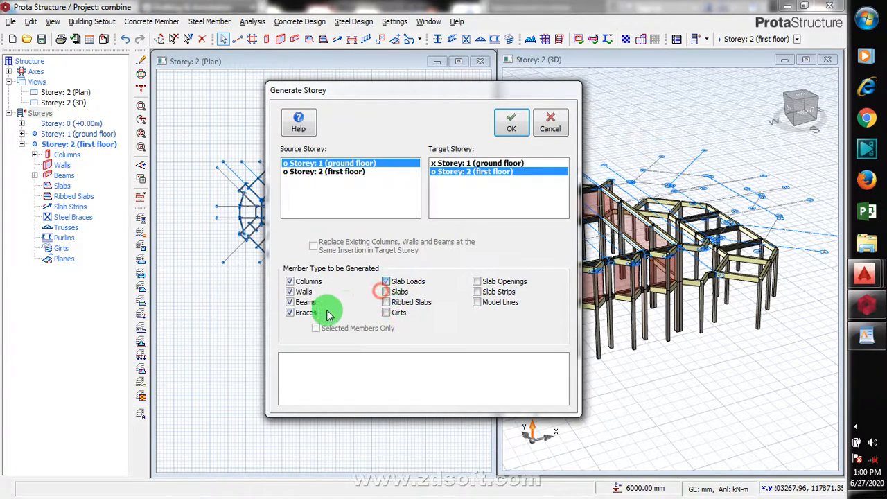
{"action": "left_click", "coordinate": [290, 312]}
{"action": "left_click", "coordinate": [290, 291]}
{"action": "left_click", "coordinate": [290, 281]}
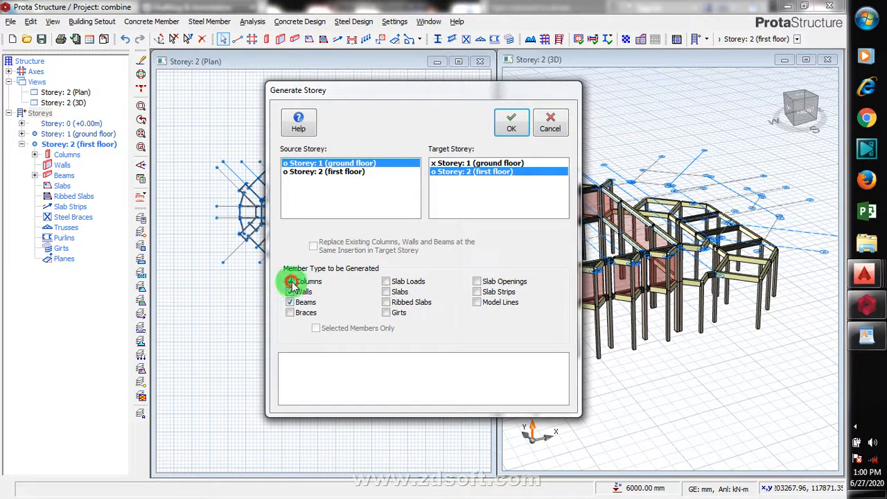
{"action": "left_click", "coordinate": [514, 129]}
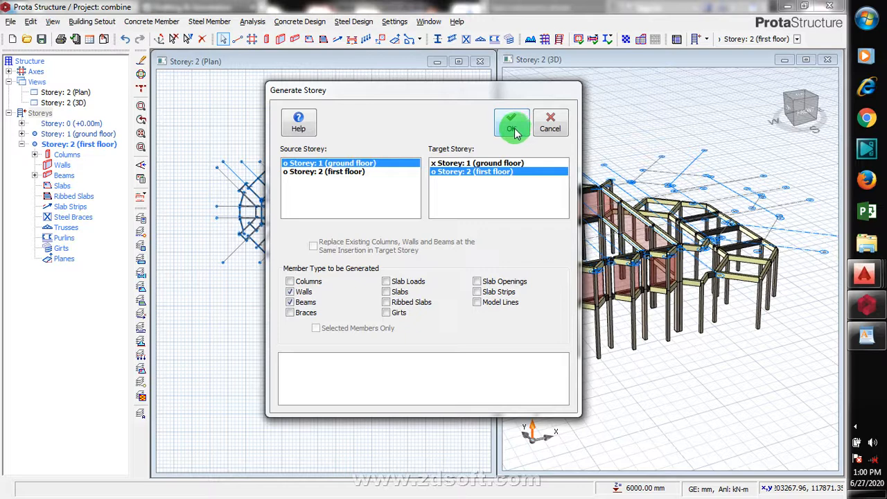
{"action": "left_click", "coordinate": [516, 131]}
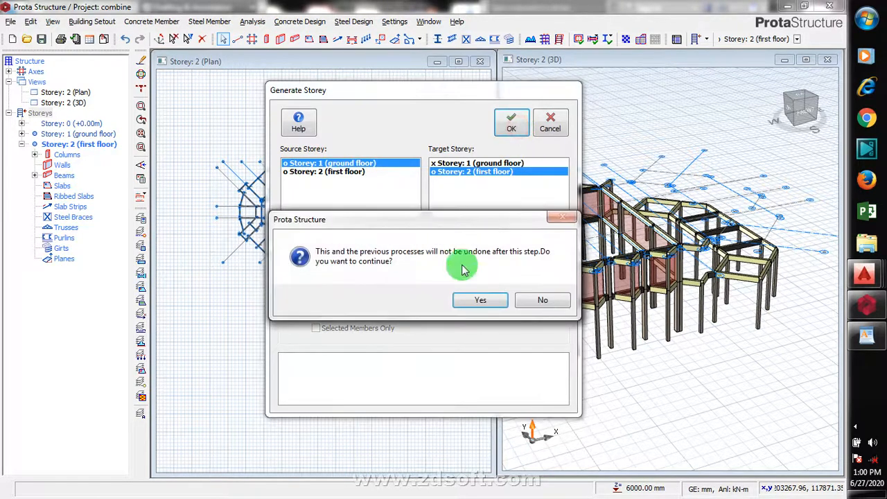
{"action": "left_click", "coordinate": [485, 298]}
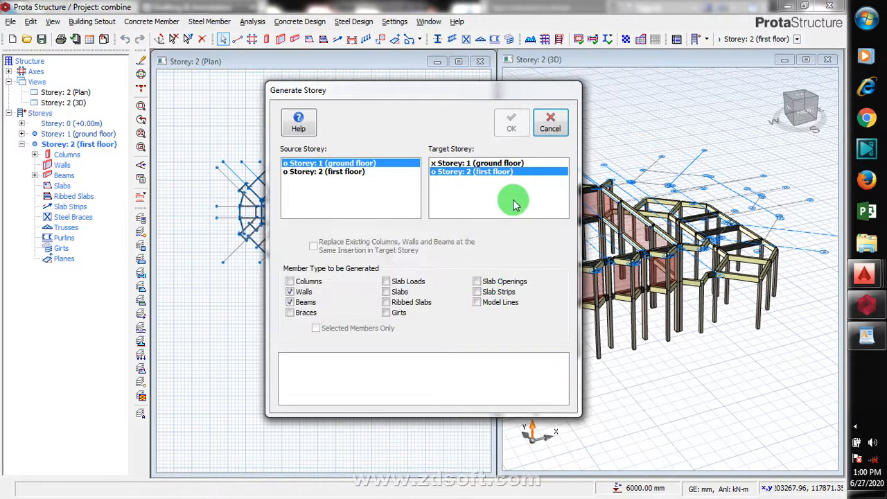
{"action": "left_click", "coordinate": [550, 128]}
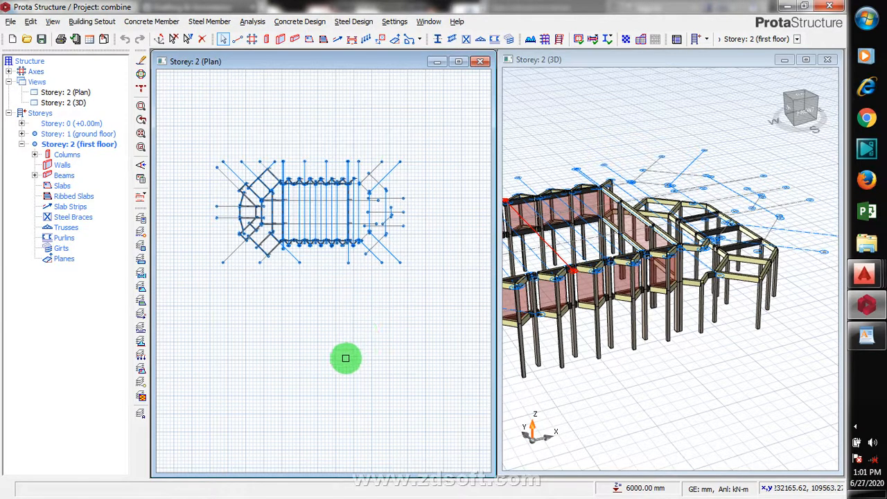
- Select the leftover first-floor beam and column near the eastern end in the 3D view and delete them, keeping columns and beams in the filter
{"action": "left_click", "coordinate": [584, 111]}
{"action": "scroll", "coordinate": [727, 164], "scroll_direction": "down", "scroll_amount": 2}
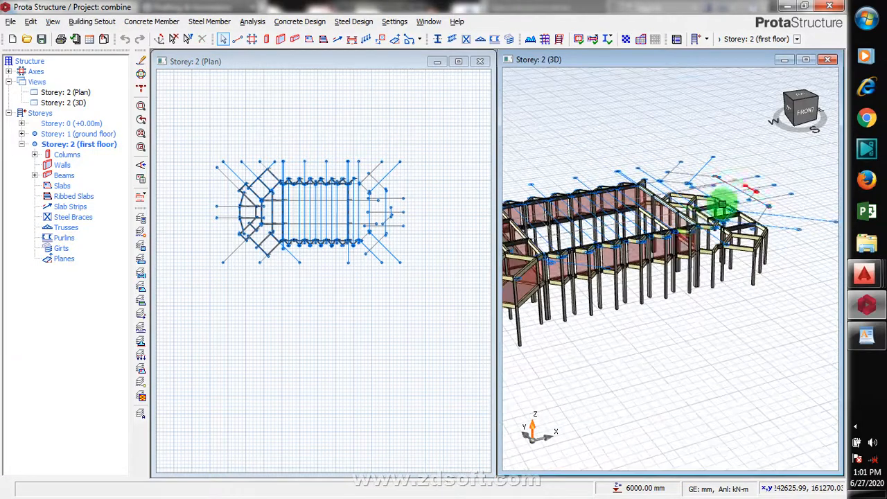
{"action": "scroll", "coordinate": [555, 227], "scroll_direction": "down", "scroll_amount": 2}
{"action": "scroll", "coordinate": [525, 229], "scroll_direction": "up", "scroll_amount": 4}
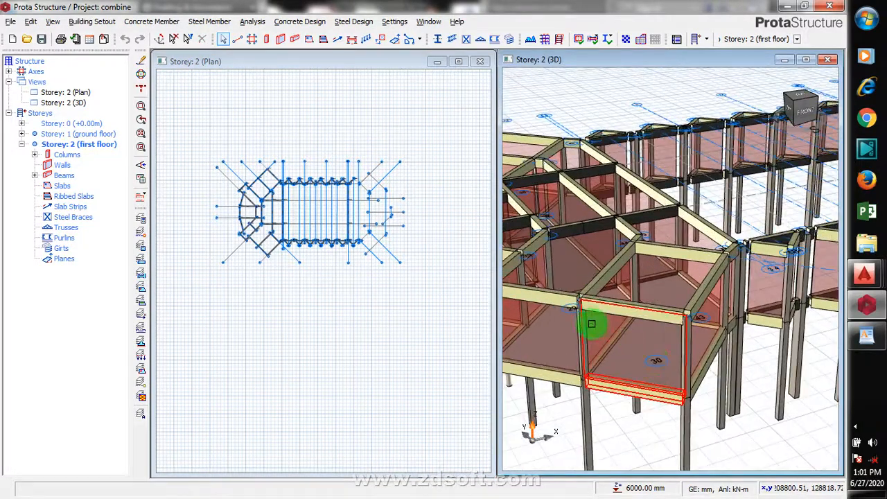
{"action": "scroll", "coordinate": [665, 312], "scroll_direction": "down", "scroll_amount": 4}
{"action": "scroll", "coordinate": [629, 282], "scroll_direction": "down", "scroll_amount": 2}
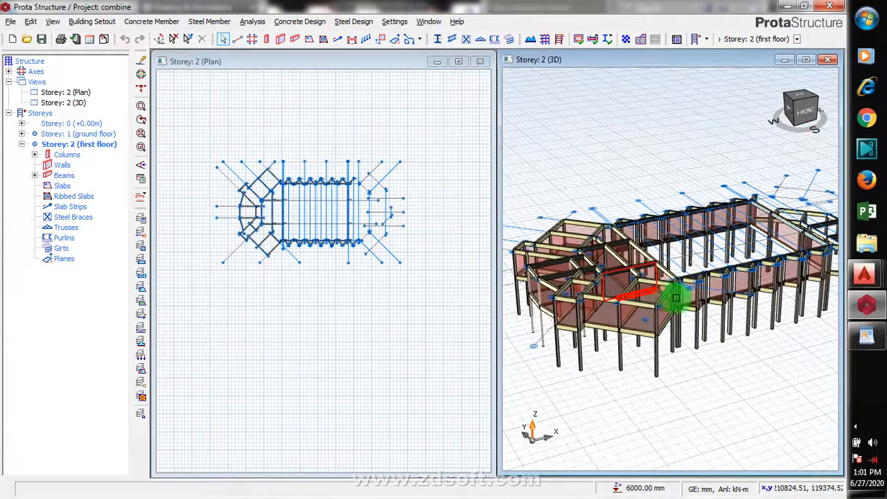
{"action": "scroll", "coordinate": [634, 287], "scroll_direction": "down", "scroll_amount": 2}
{"action": "scroll", "coordinate": [754, 261], "scroll_direction": "up", "scroll_amount": 6}
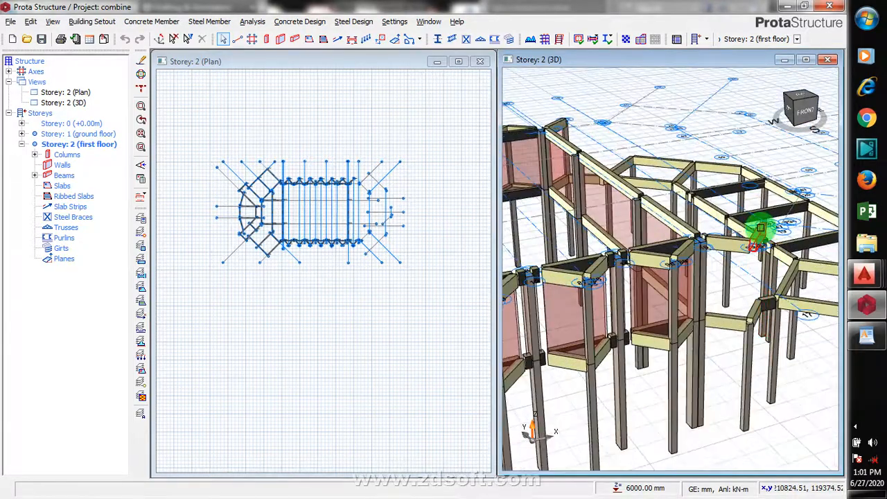
{"action": "left_click", "coordinate": [760, 227]}
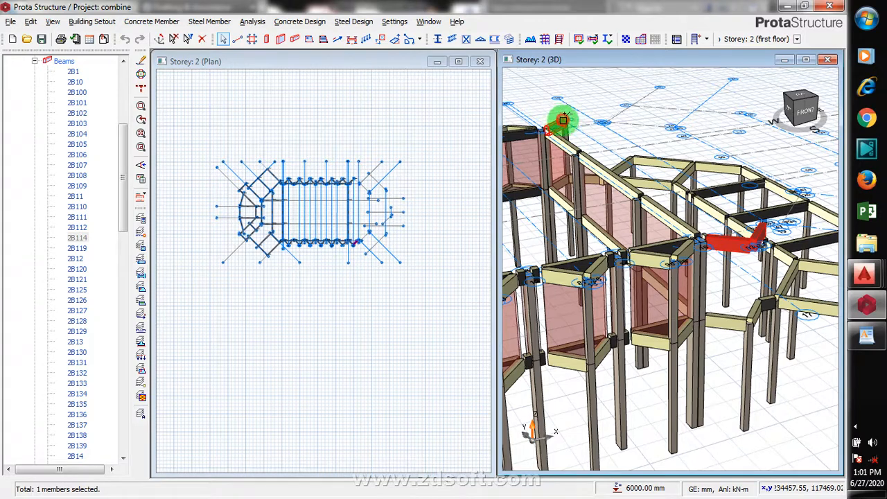
{"action": "left_click", "coordinate": [570, 128], "text": "ctrl"}
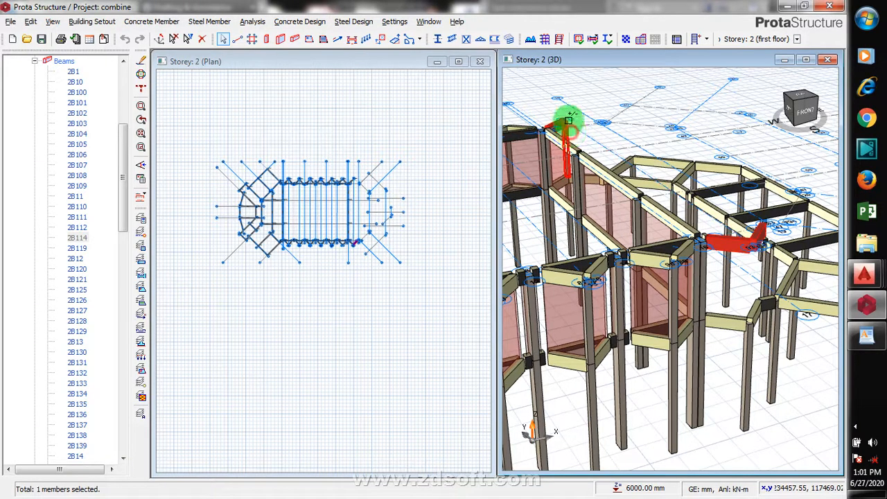
{"action": "right_click", "coordinate": [579, 92]}
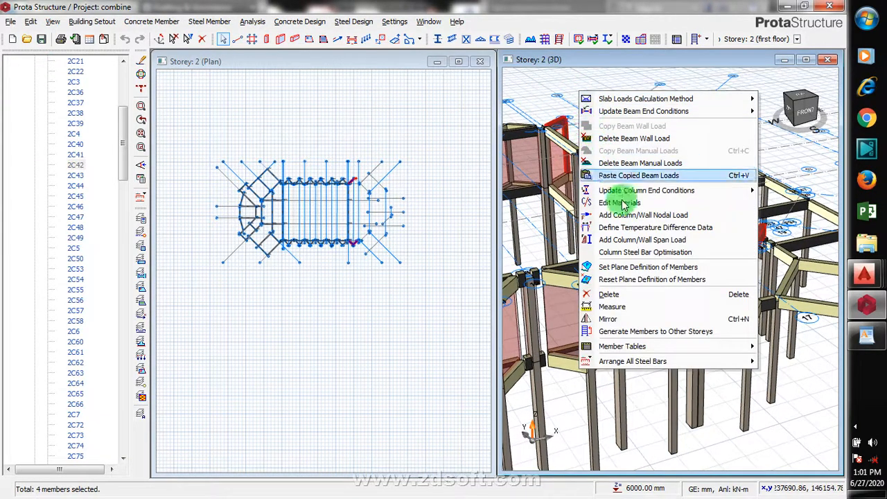
{"action": "left_click", "coordinate": [625, 295]}
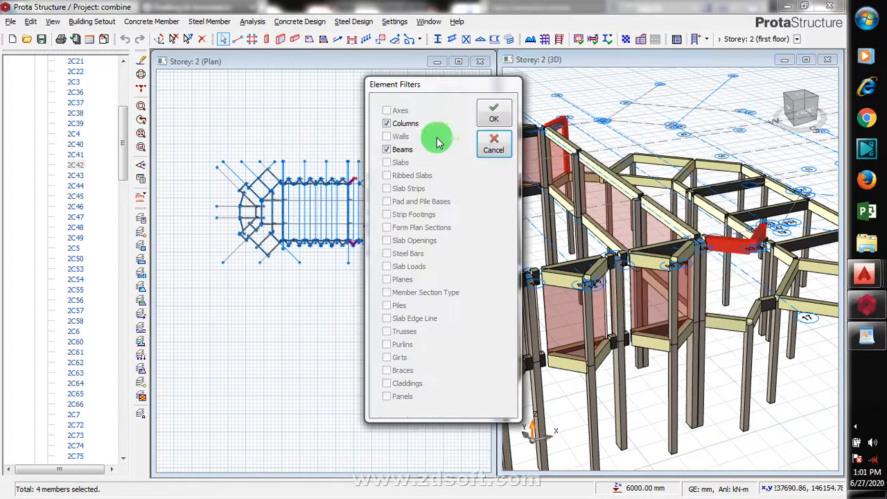
{"action": "left_click", "coordinate": [386, 123]}
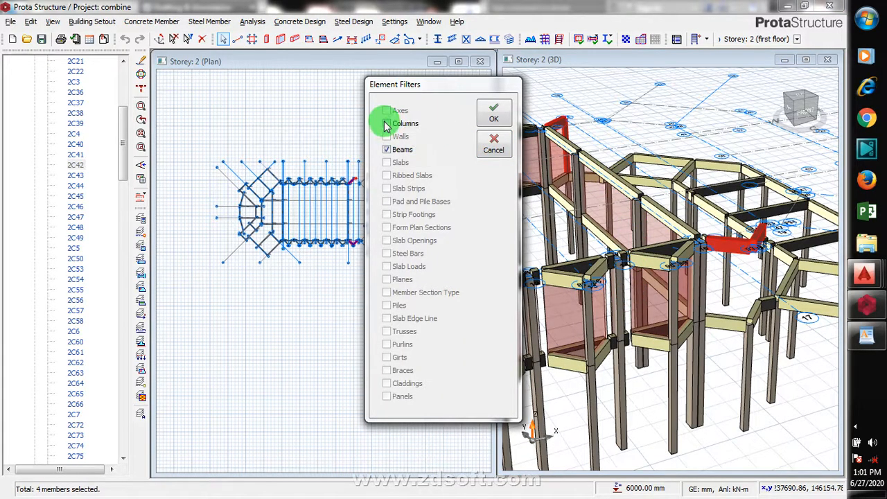
{"action": "left_click", "coordinate": [387, 123]}
{"action": "left_click", "coordinate": [491, 112]}
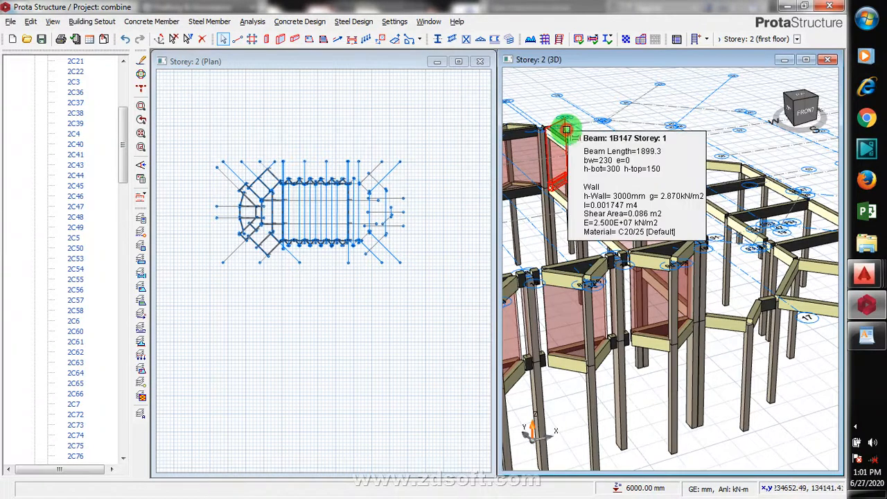
- Start the Measure tool on a first-floor beam in the 3D view
{"action": "right_click", "coordinate": [620, 131]}
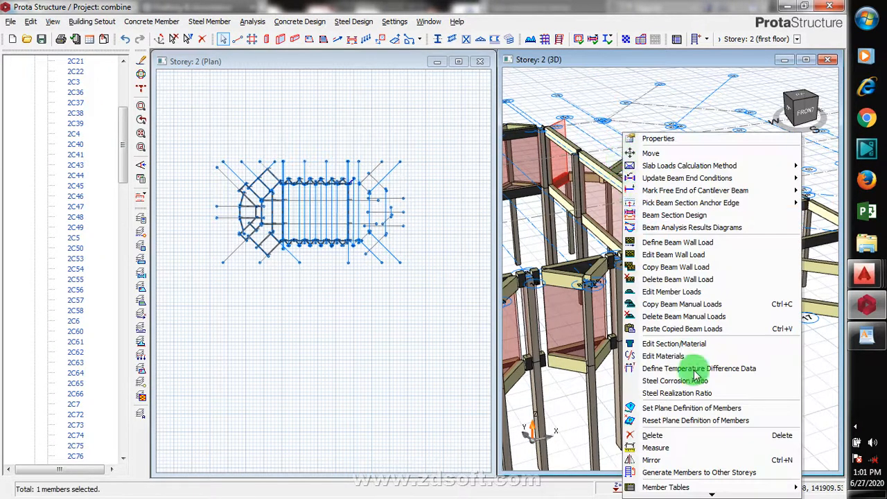
{"action": "left_click", "coordinate": [675, 446]}
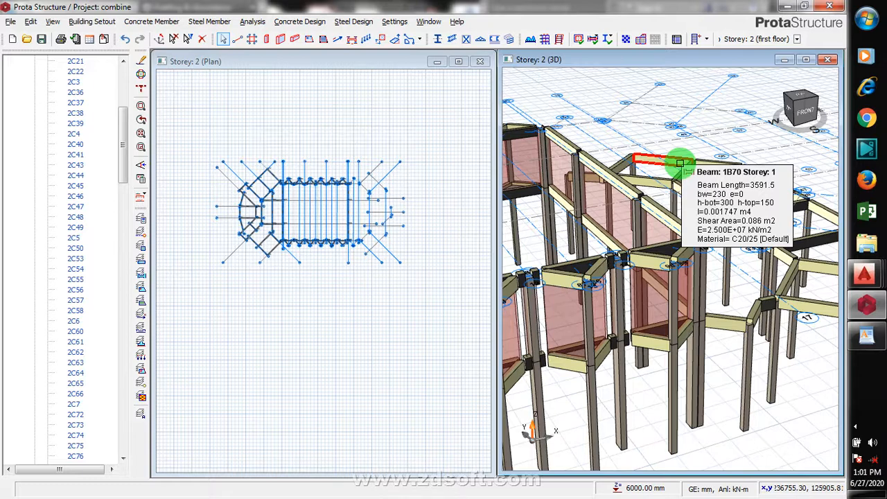
{"action": "scroll", "coordinate": [663, 123], "scroll_direction": "down", "scroll_amount": 5}
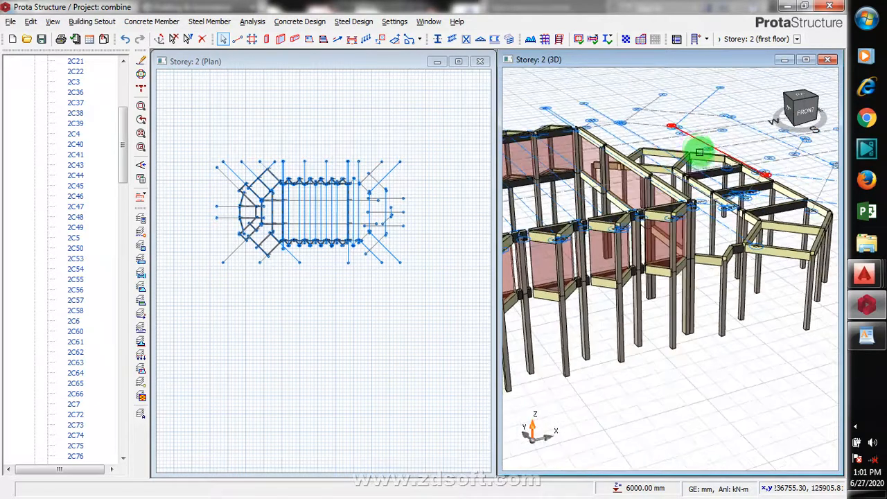
{"action": "scroll", "coordinate": [702, 293], "scroll_direction": "down", "scroll_amount": 3}
{"action": "scroll", "coordinate": [764, 307], "scroll_direction": "down", "scroll_amount": 4}
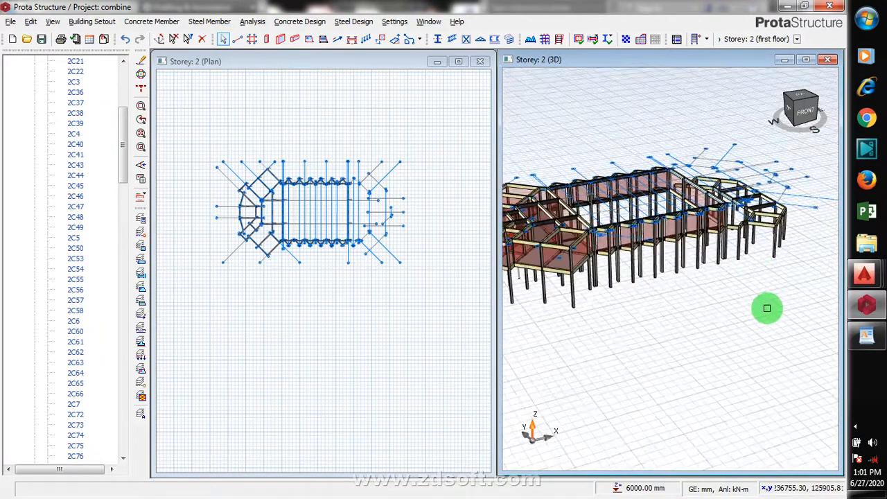
{"action": "scroll", "coordinate": [521, 269], "scroll_direction": "up", "scroll_amount": 5}
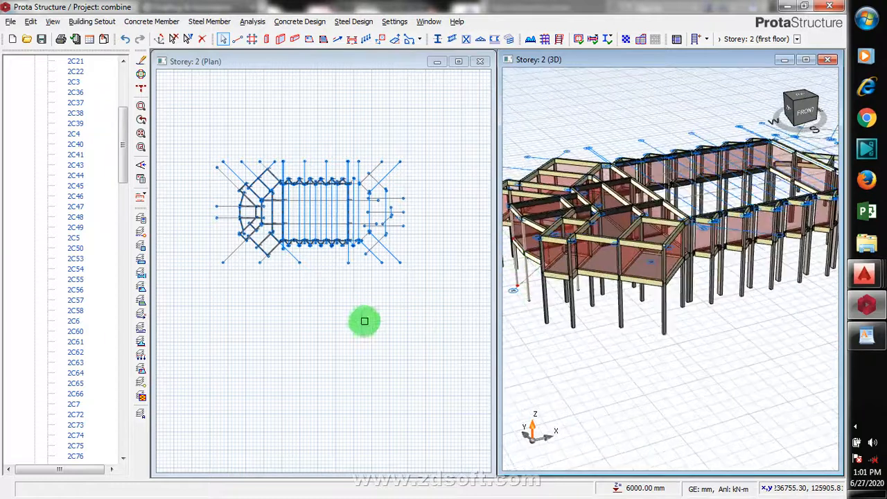
- Browse the structure tree, expanding Storey 1 (ground floor) and then Storey 2 (first floor)
{"action": "left_click_drag", "start_coordinate": [125, 175], "coordinate": [111, 74]}
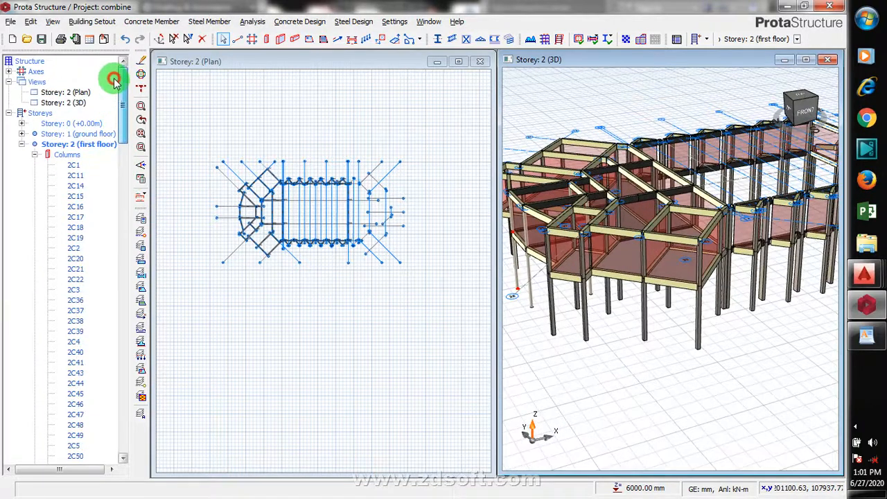
{"action": "left_click", "coordinate": [21, 146]}
{"action": "left_click", "coordinate": [22, 145]}
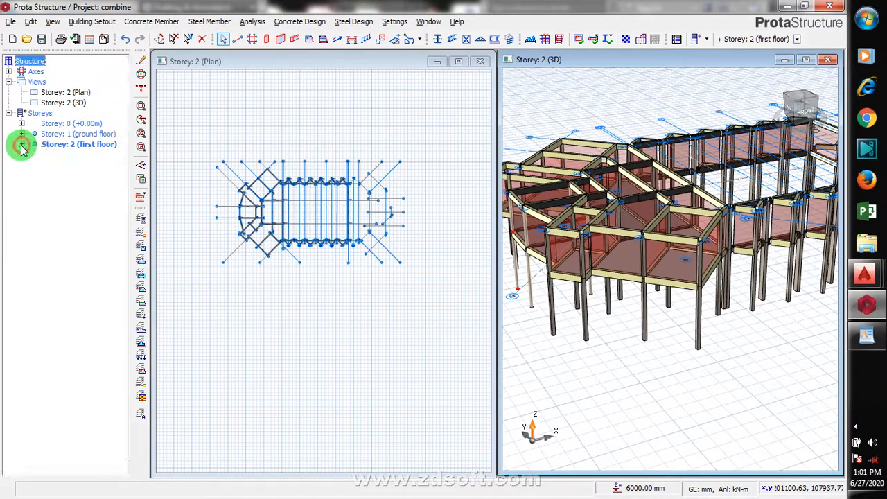
{"action": "double_click", "coordinate": [58, 136]}
{"action": "left_click", "coordinate": [58, 259]}
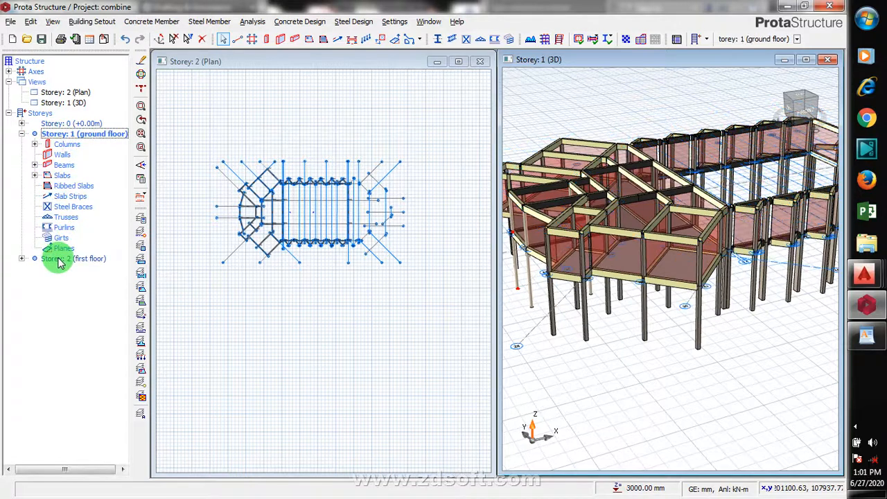
{"action": "double_click", "coordinate": [59, 258]}
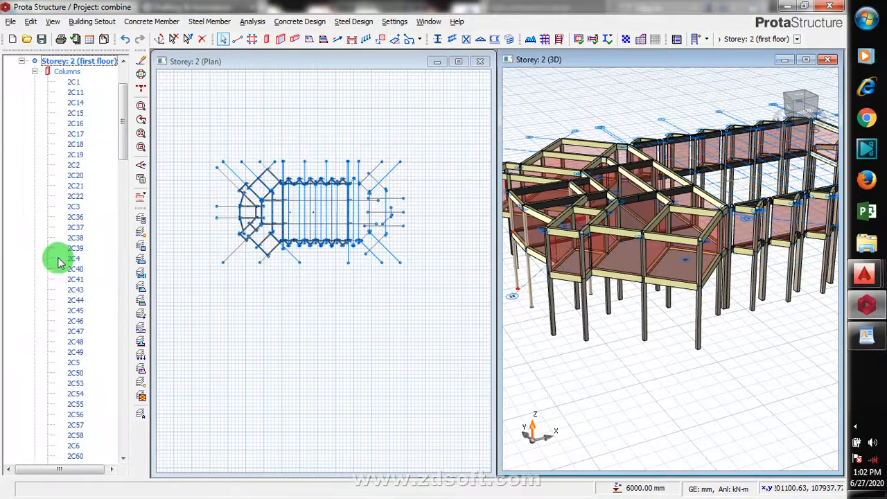
{"action": "left_click", "coordinate": [35, 72]}
{"action": "double_click", "coordinate": [35, 93]}
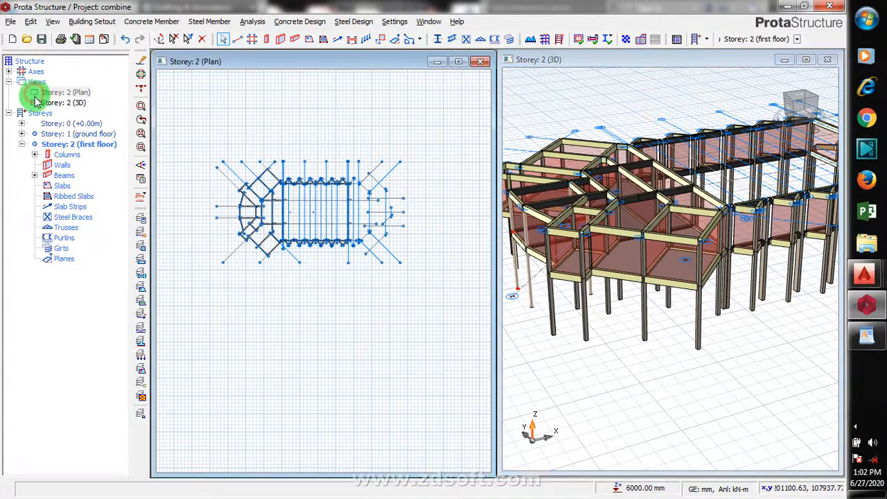
- Examine the first-floor plan view around the western wing and central bays
{"action": "scroll", "coordinate": [232, 192], "scroll_direction": "up", "scroll_amount": 3}
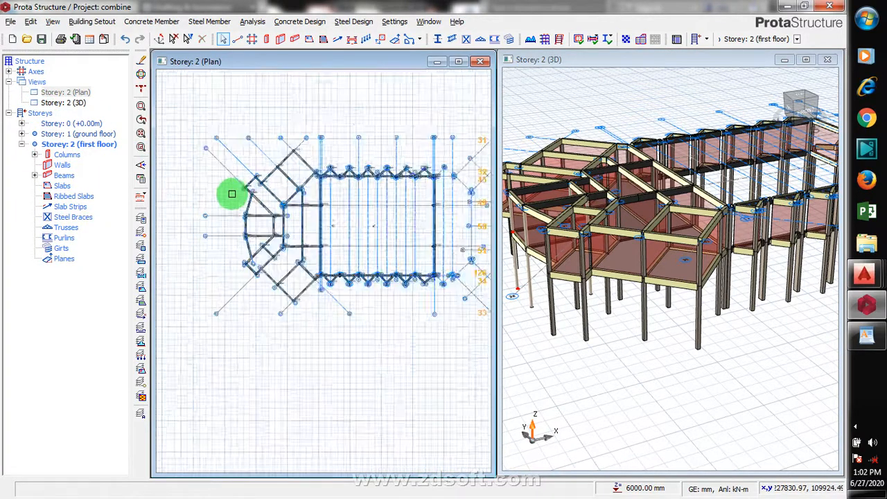
{"action": "scroll", "coordinate": [350, 206], "scroll_direction": "up", "scroll_amount": 2}
{"action": "scroll", "coordinate": [300, 232], "scroll_direction": "down", "scroll_amount": 1}
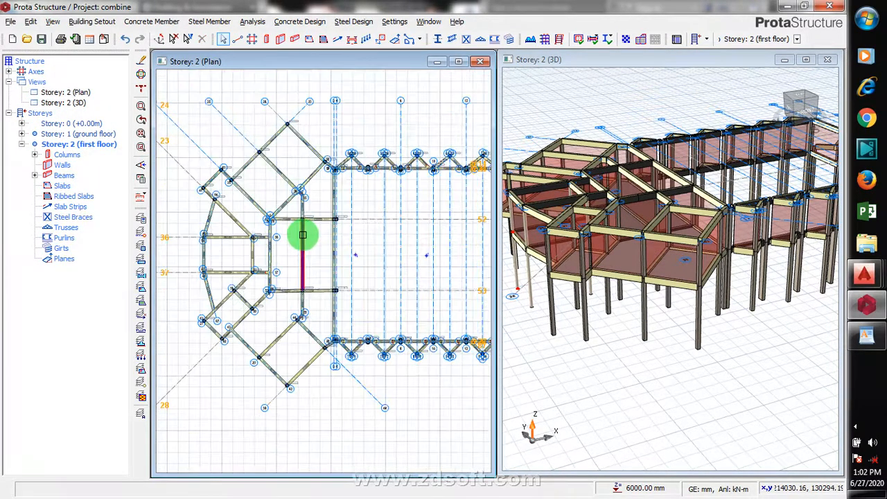
{"action": "scroll", "coordinate": [315, 260], "scroll_direction": "down", "scroll_amount": 1}
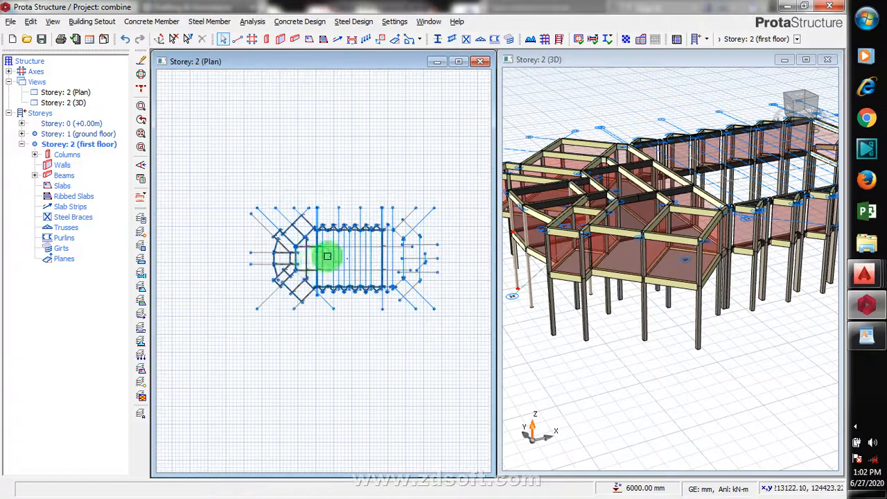
{"action": "scroll", "coordinate": [327, 253], "scroll_direction": "up", "scroll_amount": 3}
{"action": "scroll", "coordinate": [334, 257], "scroll_direction": "up", "scroll_amount": 3}
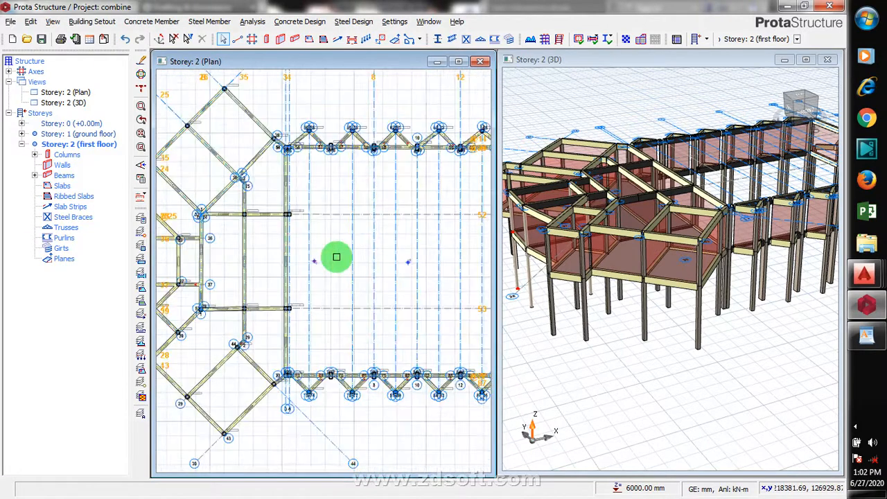
{"action": "scroll", "coordinate": [336, 248], "scroll_direction": "down", "scroll_amount": 2}
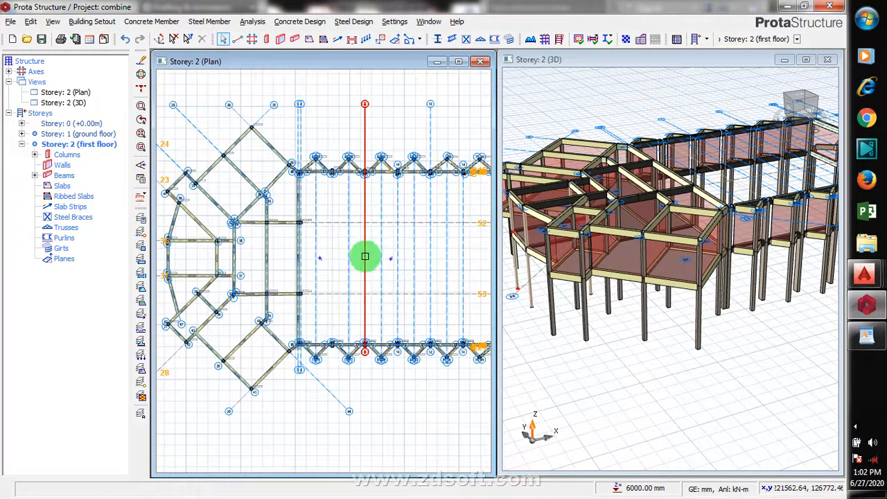
{"action": "scroll", "coordinate": [654, 205], "scroll_direction": "down", "scroll_amount": 5}
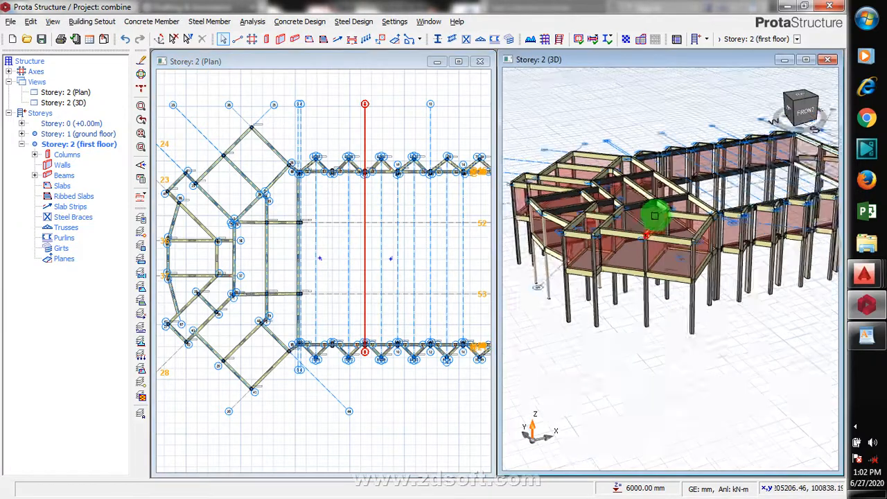
- Inspect the first-floor members in the 3D view from several angles, checking the generated beams and columns
{"action": "middle_click_drag", "start_coordinate": [626, 229], "coordinate": [703, 180]}
{"action": "scroll", "coordinate": [703, 180], "scroll_direction": "up", "scroll_amount": 2}
{"action": "scroll", "coordinate": [610, 187], "scroll_direction": "up", "scroll_amount": 4}
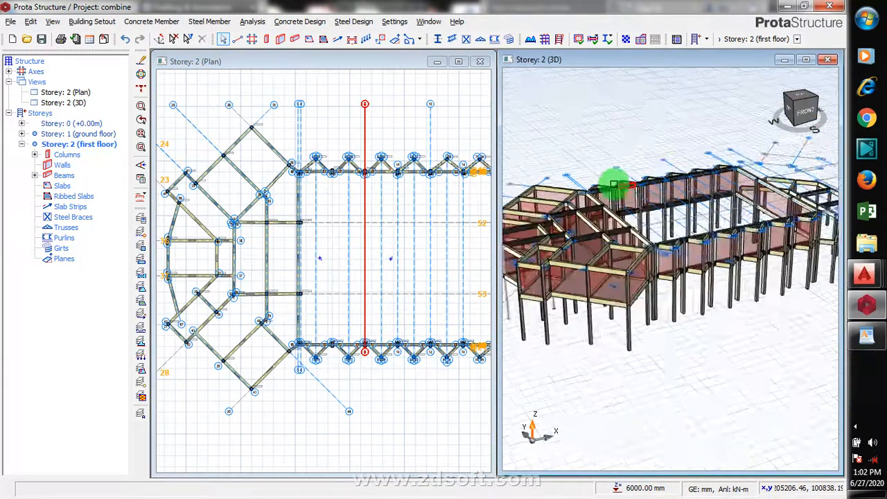
{"action": "scroll", "coordinate": [602, 191], "scroll_direction": "up", "scroll_amount": 2}
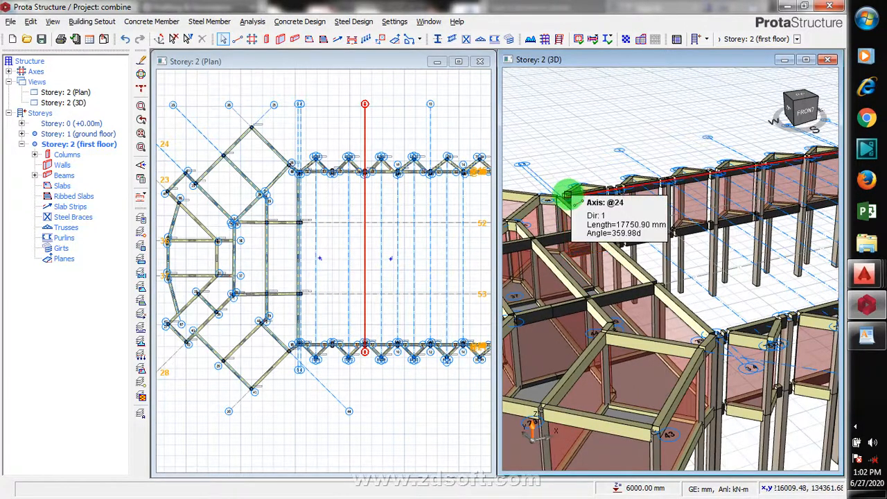
{"action": "scroll", "coordinate": [636, 203], "scroll_direction": "down", "scroll_amount": 3}
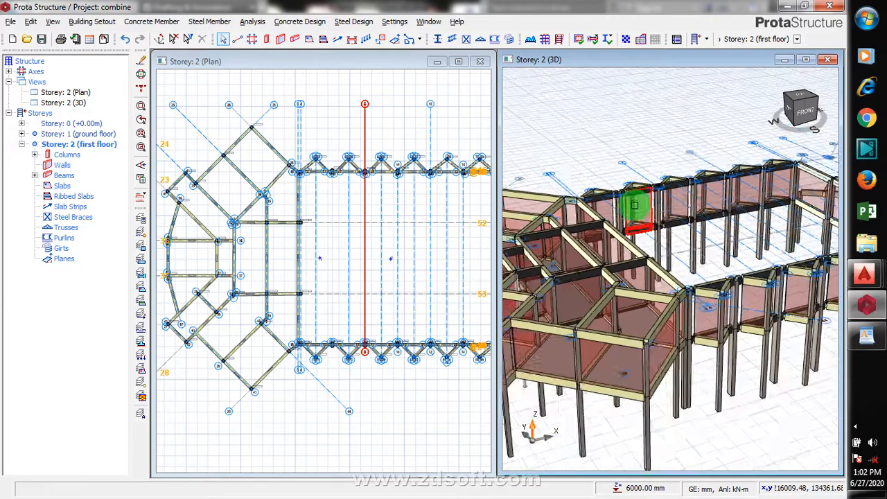
{"action": "scroll", "coordinate": [634, 204], "scroll_direction": "down", "scroll_amount": 3}
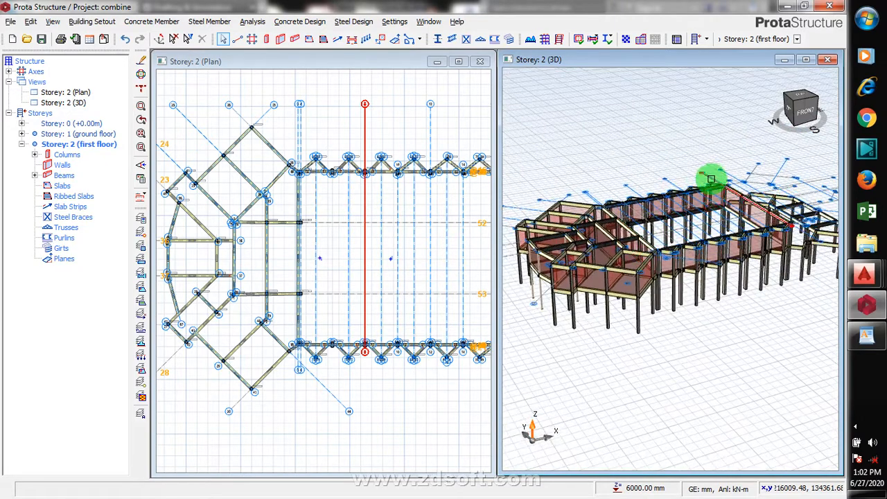
{"action": "scroll", "coordinate": [711, 179], "scroll_direction": "up", "scroll_amount": 2}
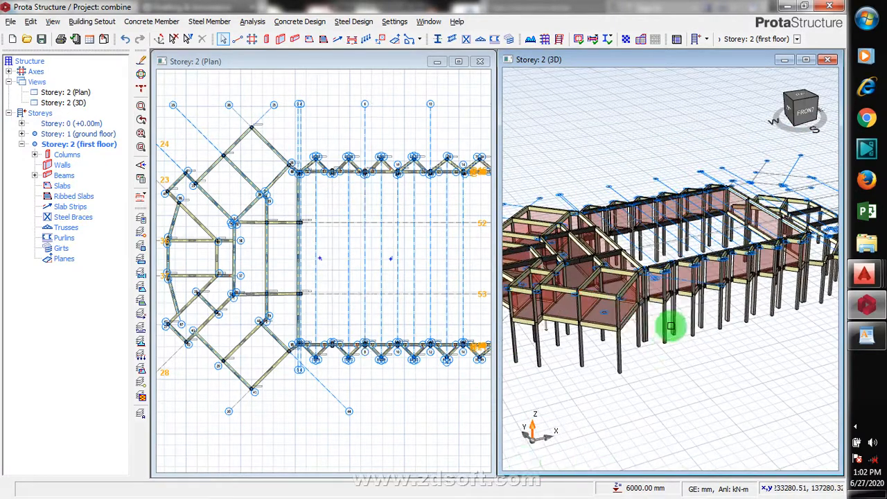
{"action": "left_click", "coordinate": [663, 217]}
{"action": "mouse_move", "coordinate": [663, 222]}
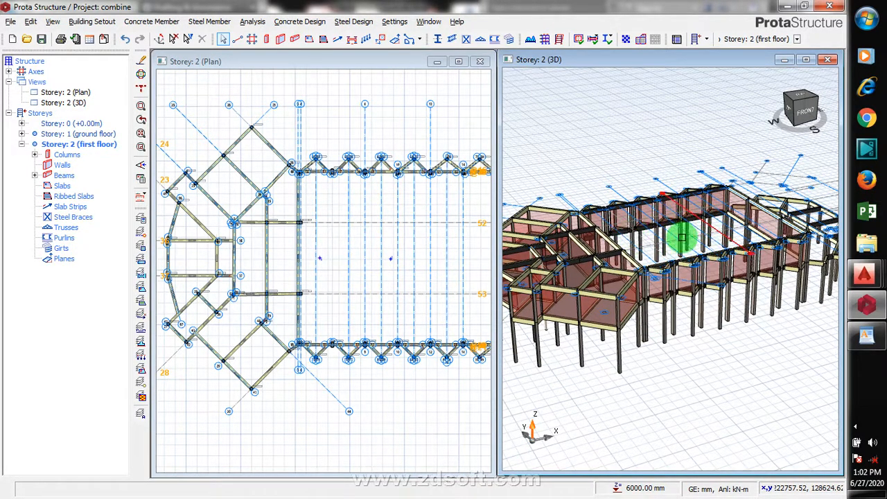
{"action": "left_click", "coordinate": [406, 260]}
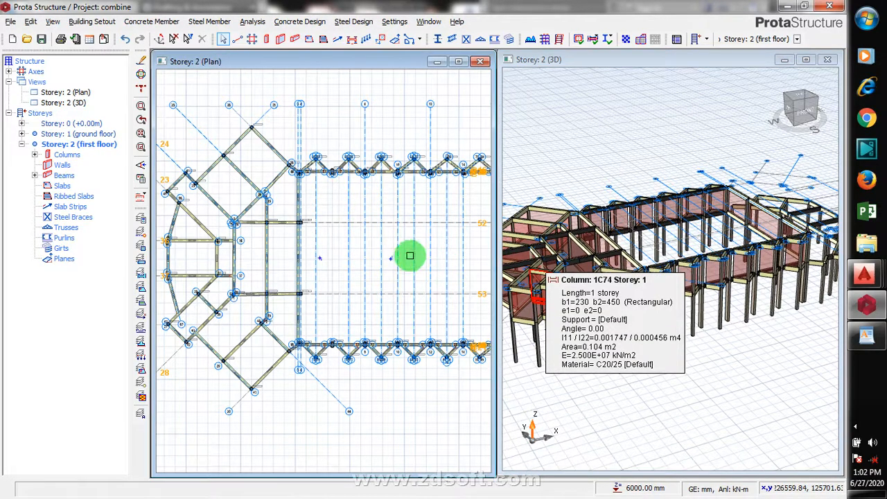
{"action": "scroll", "coordinate": [406, 254], "scroll_direction": "up", "scroll_amount": 5}
{"action": "scroll", "coordinate": [298, 280], "scroll_direction": "down", "scroll_amount": 6}
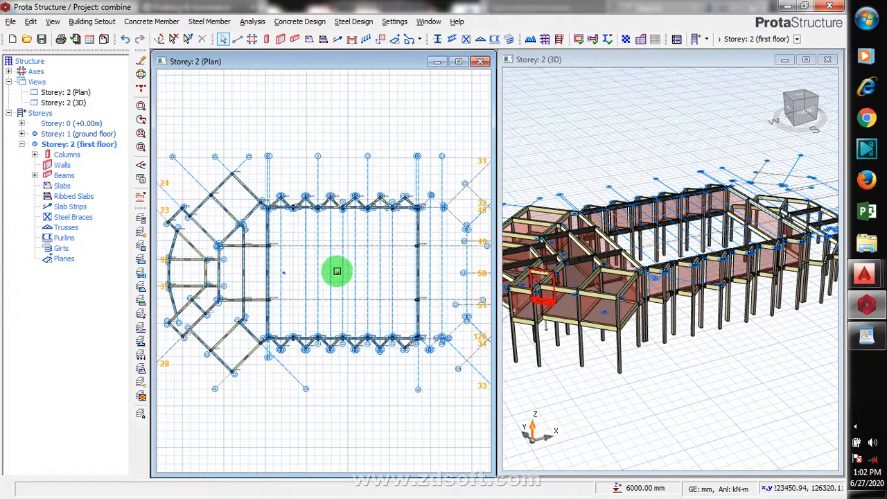
{"action": "mouse_move", "coordinate": [336, 271]}
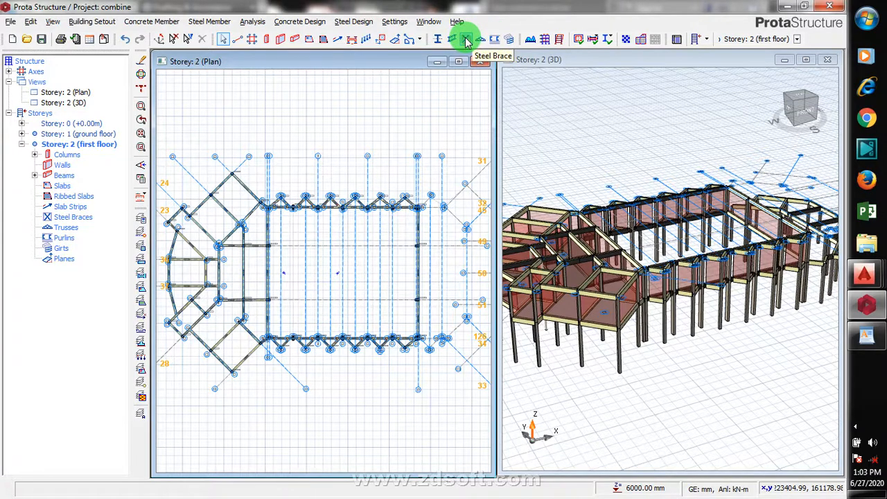
- Start the Steel Beam tool and choose the UB 400x200x56 section, rotated 90 degrees
{"action": "left_click", "coordinate": [467, 43]}
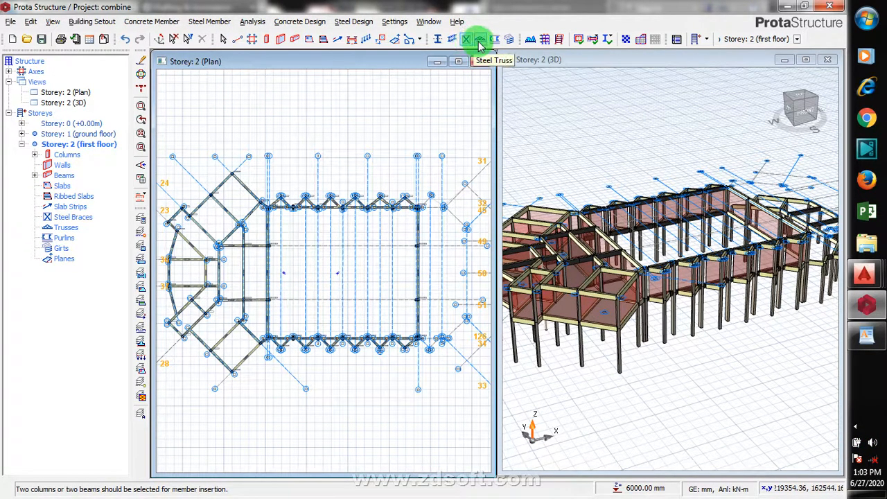
{"action": "left_click", "coordinate": [452, 43]}
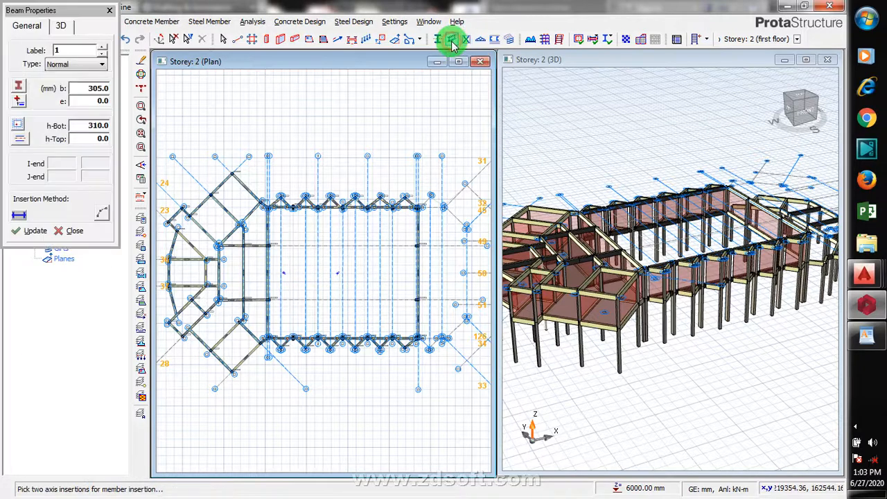
{"action": "left_click", "coordinate": [450, 43]}
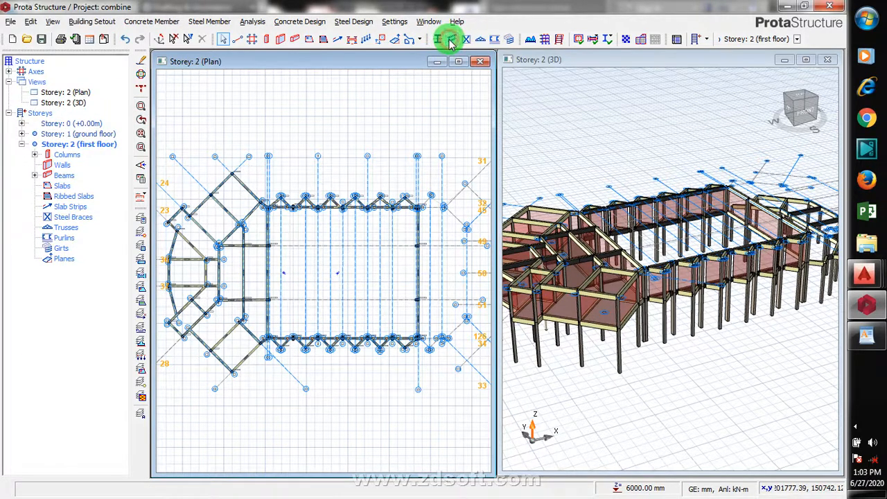
{"action": "left_click", "coordinate": [450, 43]}
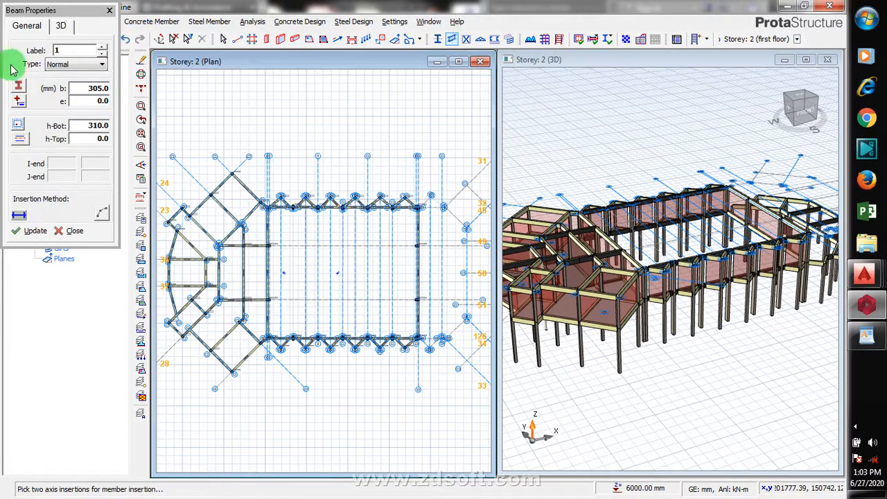
{"action": "left_click", "coordinate": [20, 88]}
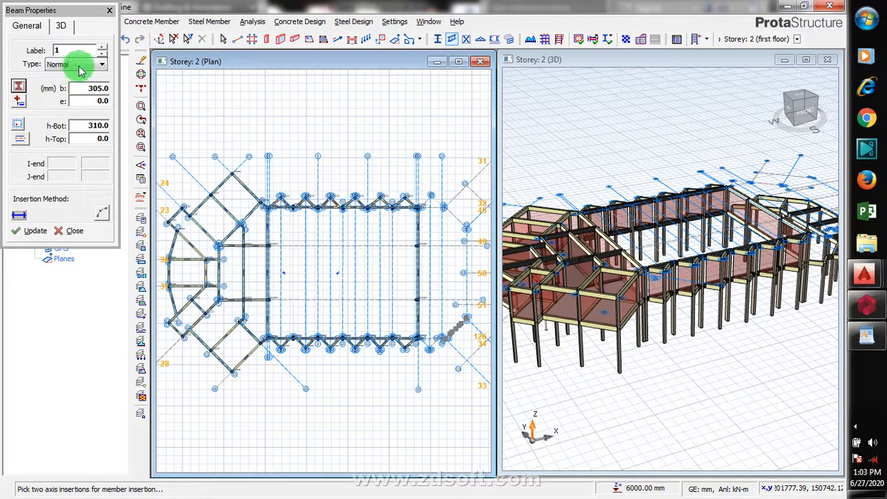
{"action": "left_click", "coordinate": [20, 89]}
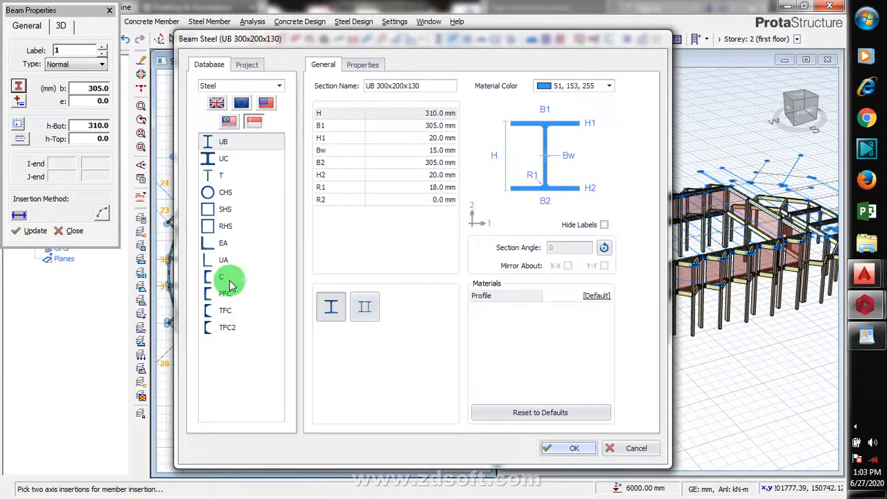
{"action": "double_click", "coordinate": [236, 372]}
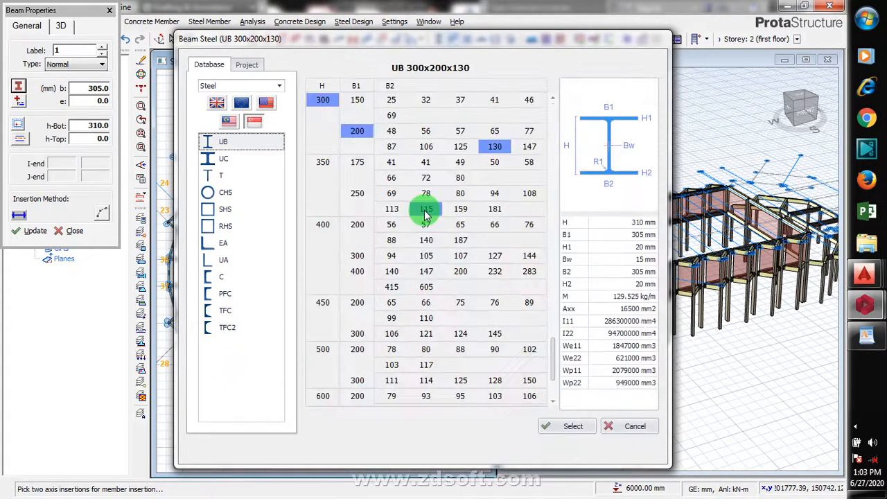
{"action": "left_click", "coordinate": [333, 228]}
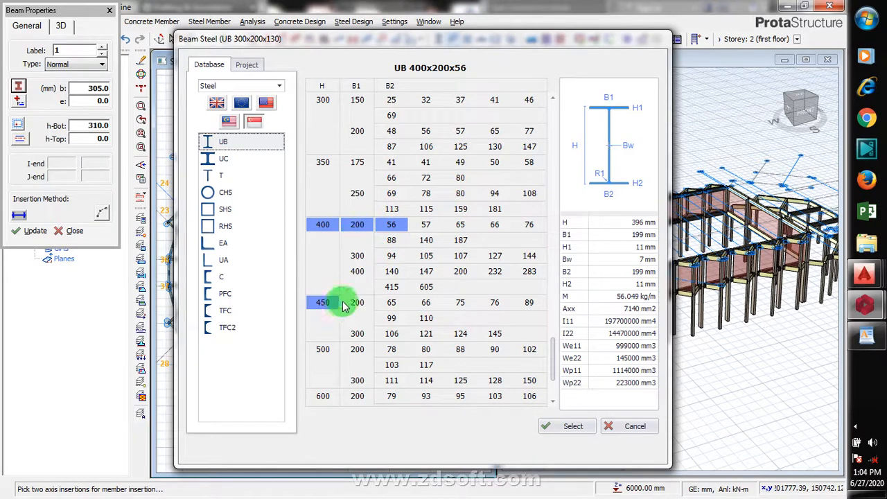
{"action": "left_click", "coordinate": [569, 427]}
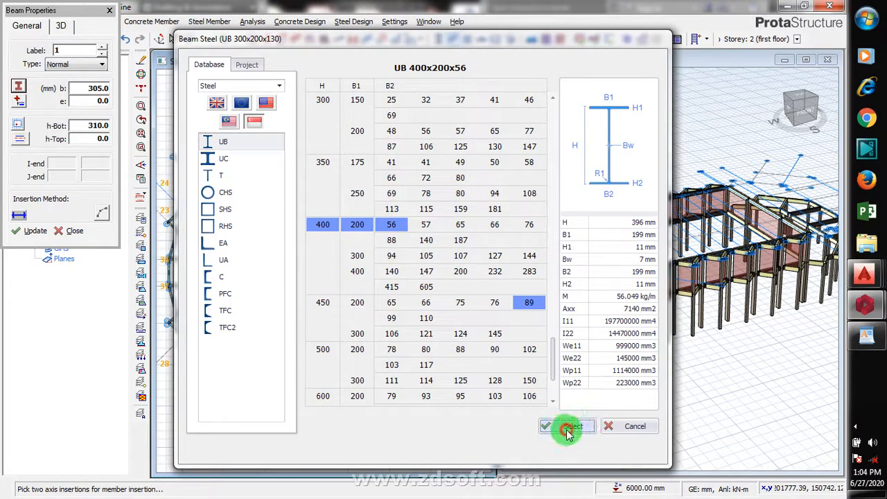
{"action": "left_click", "coordinate": [605, 251]}
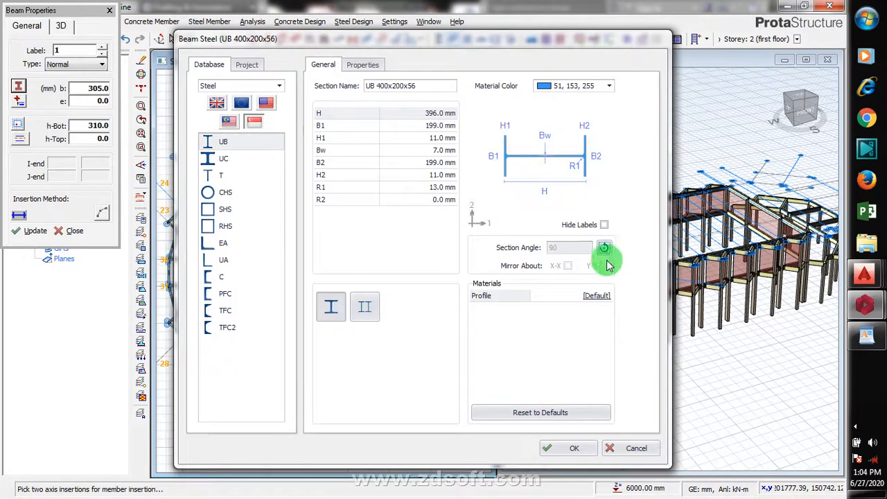
{"action": "left_click", "coordinate": [563, 449]}
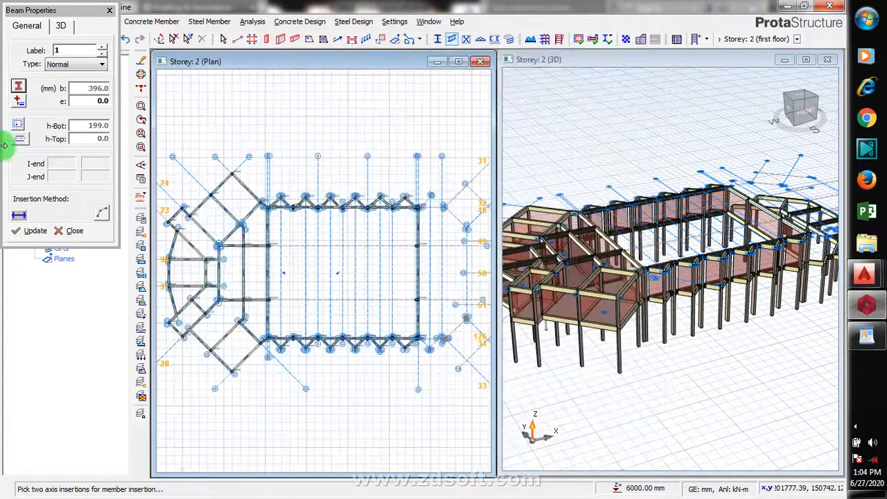
- Open the steel beam's 3D settings for the end level offsets
{"action": "left_click", "coordinate": [64, 28]}
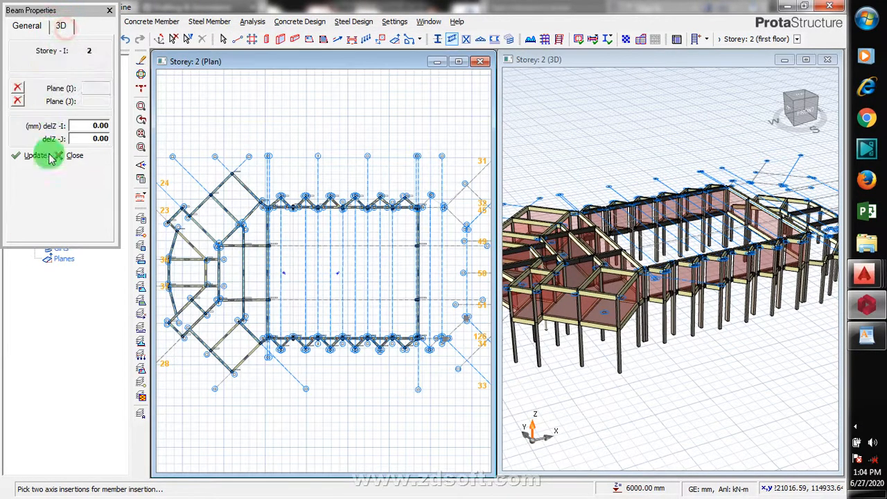
{"action": "double_click", "coordinate": [89, 126]}
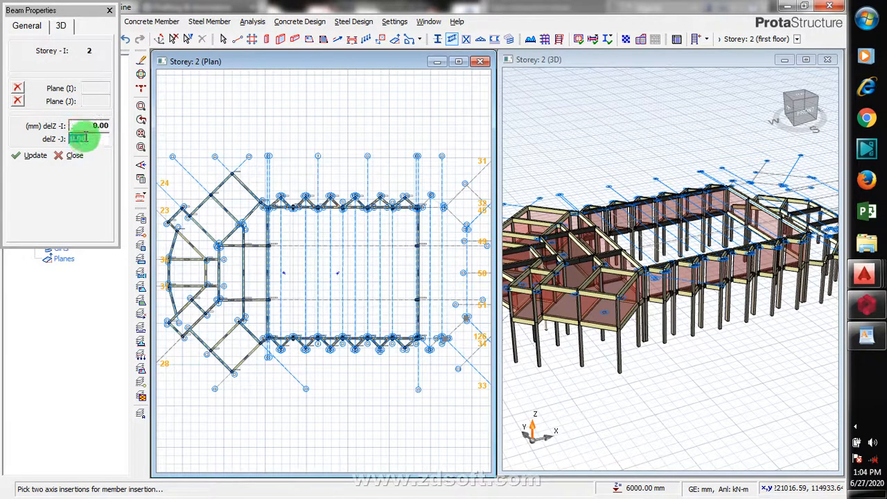
{"action": "double_click", "coordinate": [88, 125]}
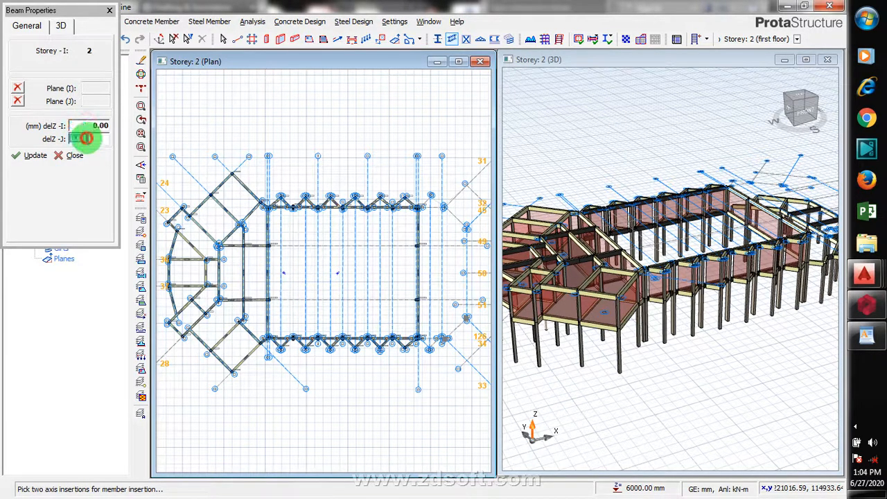
{"action": "left_click", "coordinate": [88, 127]}
{"action": "left_click", "coordinate": [89, 141]}
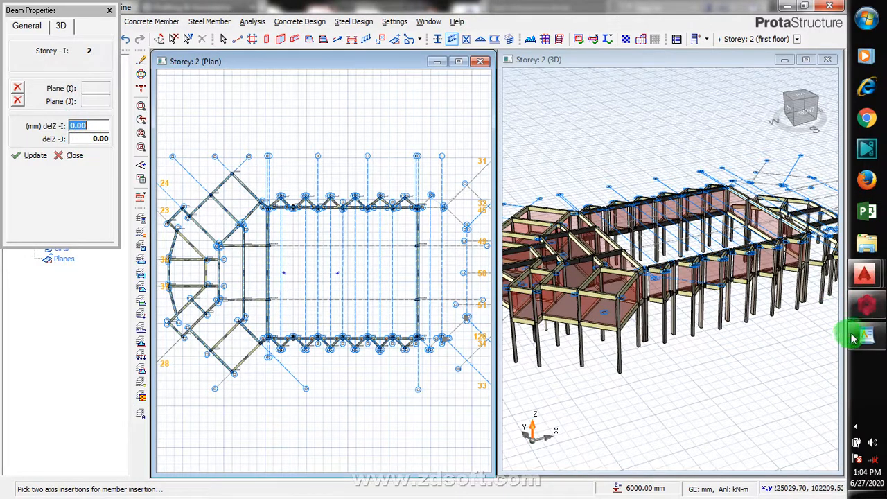
- Switch to the AutoCAD drawing to examine the roof plan and elevations, then return to Prota Structure
{"action": "mouse_move", "coordinate": [865, 275]}
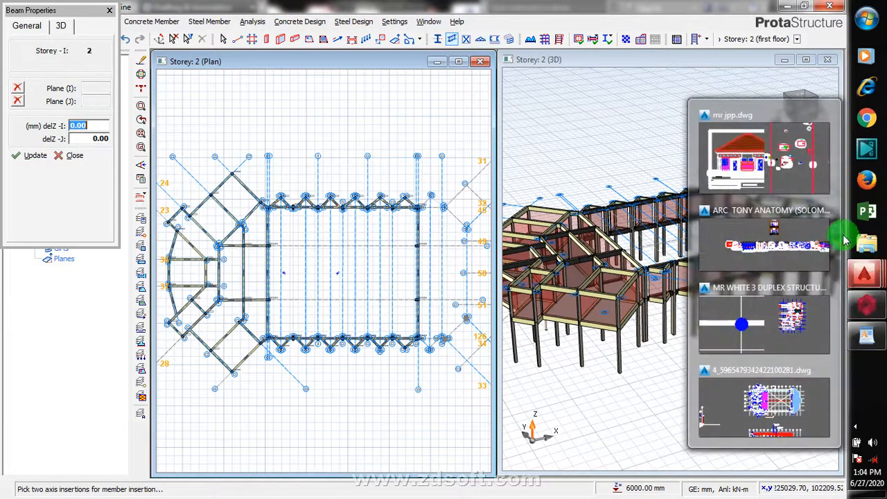
{"action": "left_click", "coordinate": [790, 398]}
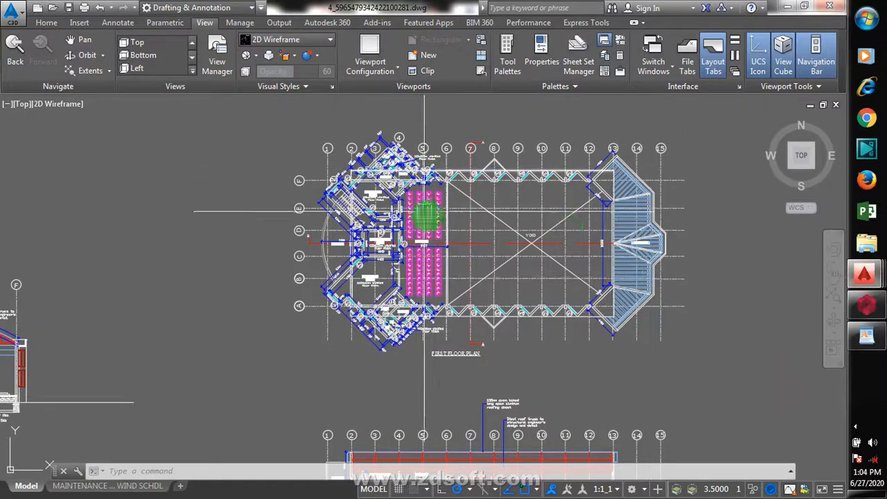
{"action": "scroll", "coordinate": [612, 259], "scroll_direction": "down", "scroll_amount": 2}
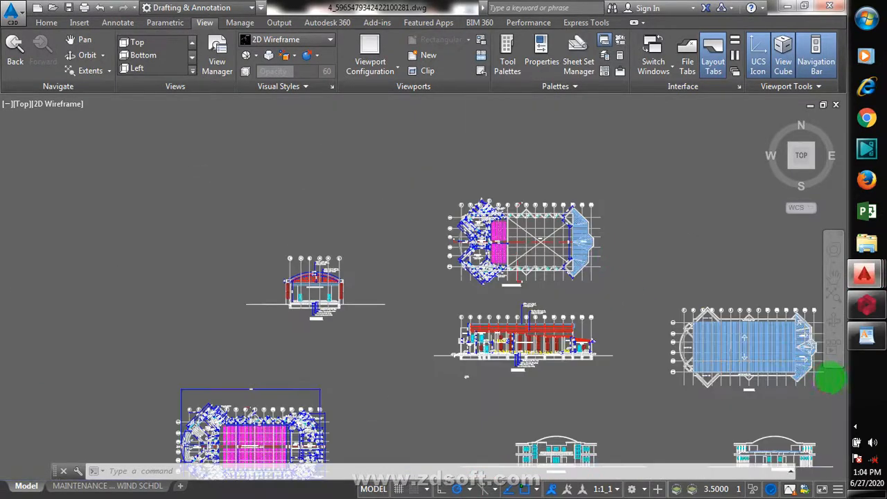
{"action": "scroll", "coordinate": [833, 359], "scroll_direction": "down", "scroll_amount": 2}
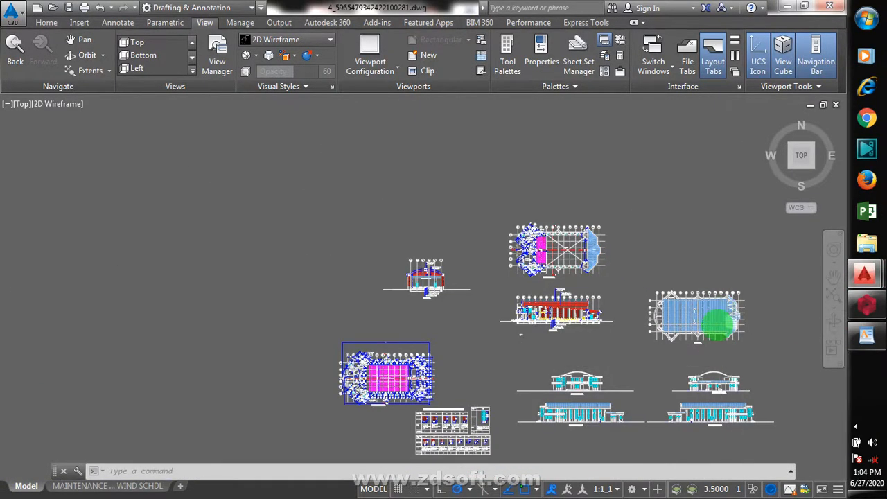
{"action": "scroll", "coordinate": [721, 322], "scroll_direction": "up", "scroll_amount": 6}
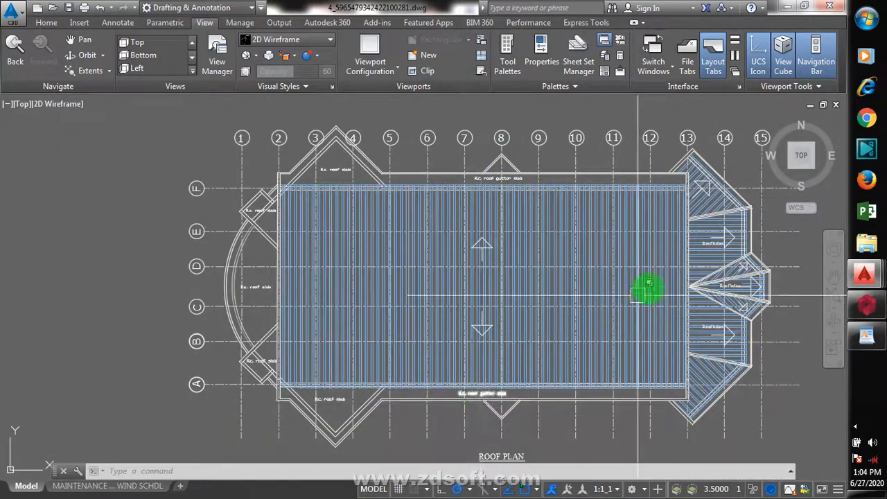
{"action": "scroll", "coordinate": [661, 270], "scroll_direction": "down", "scroll_amount": 2}
{"action": "scroll", "coordinate": [662, 270], "scroll_direction": "down", "scroll_amount": 2}
{"action": "scroll", "coordinate": [651, 267], "scroll_direction": "down", "scroll_amount": 3}
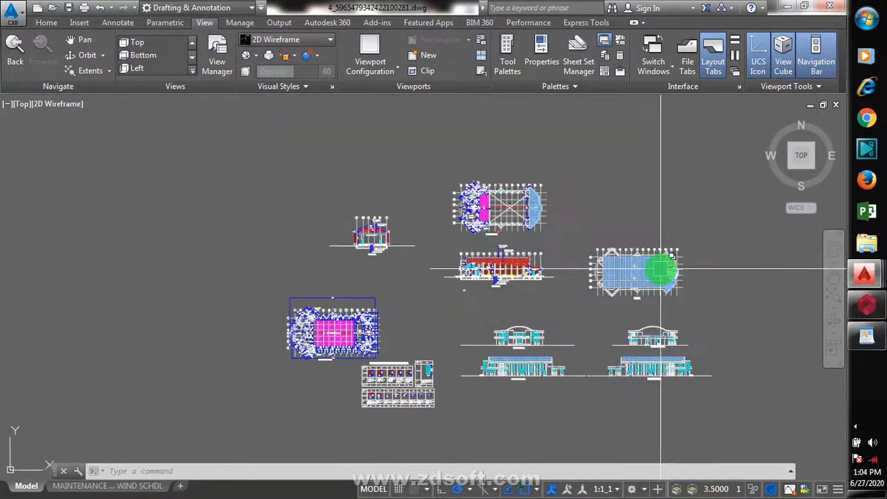
{"action": "scroll", "coordinate": [655, 273], "scroll_direction": "up", "scroll_amount": 4}
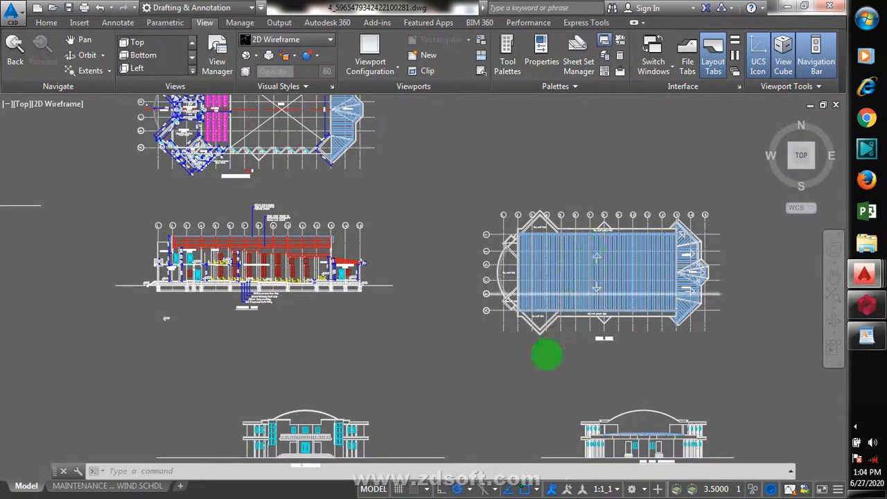
{"action": "scroll", "coordinate": [534, 378], "scroll_direction": "down", "scroll_amount": 2}
{"action": "scroll", "coordinate": [478, 375], "scroll_direction": "down", "scroll_amount": 2}
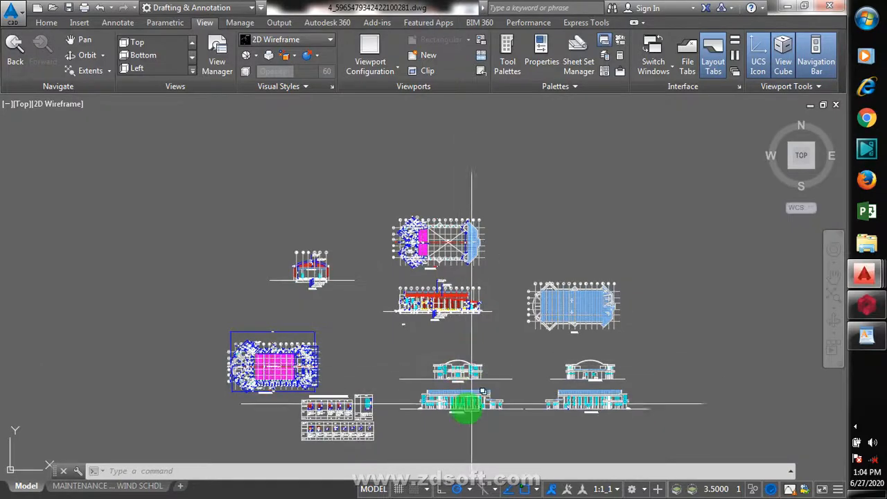
{"action": "scroll", "coordinate": [463, 402], "scroll_direction": "up", "scroll_amount": 6}
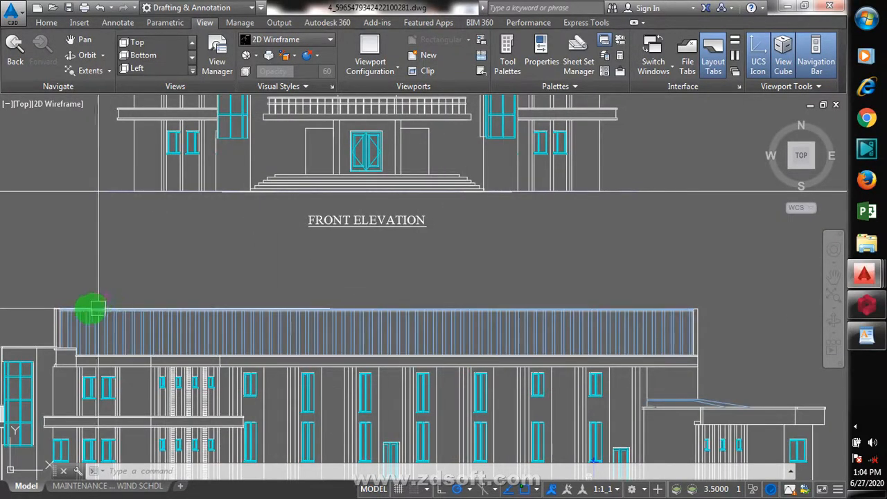
{"action": "scroll", "coordinate": [577, 273], "scroll_direction": "down", "scroll_amount": 6}
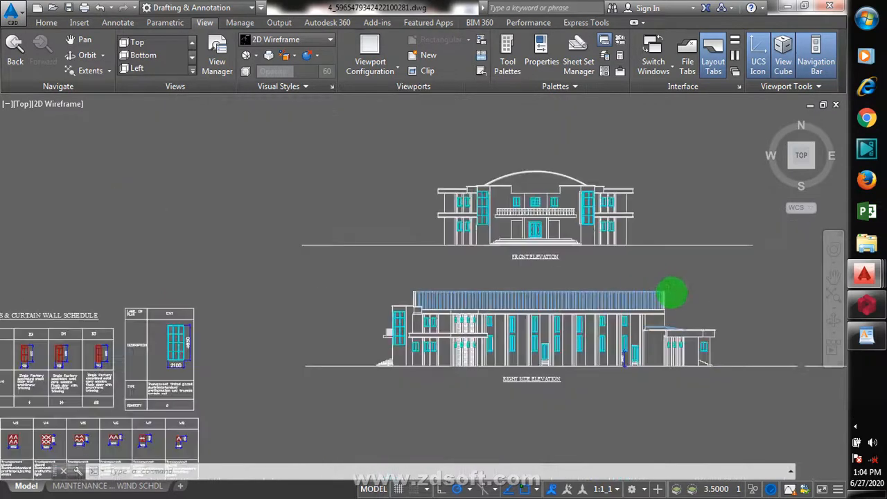
{"action": "scroll", "coordinate": [518, 271], "scroll_direction": "down", "scroll_amount": 2}
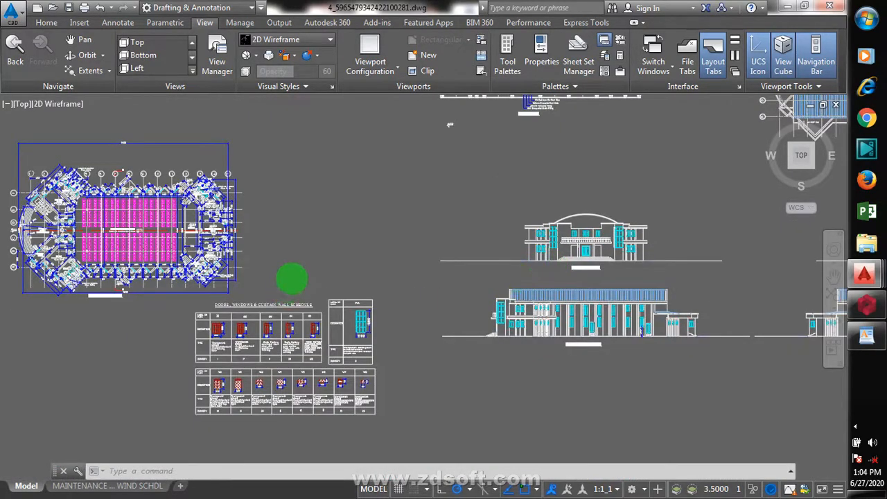
{"action": "scroll", "coordinate": [195, 309], "scroll_direction": "down", "scroll_amount": 2}
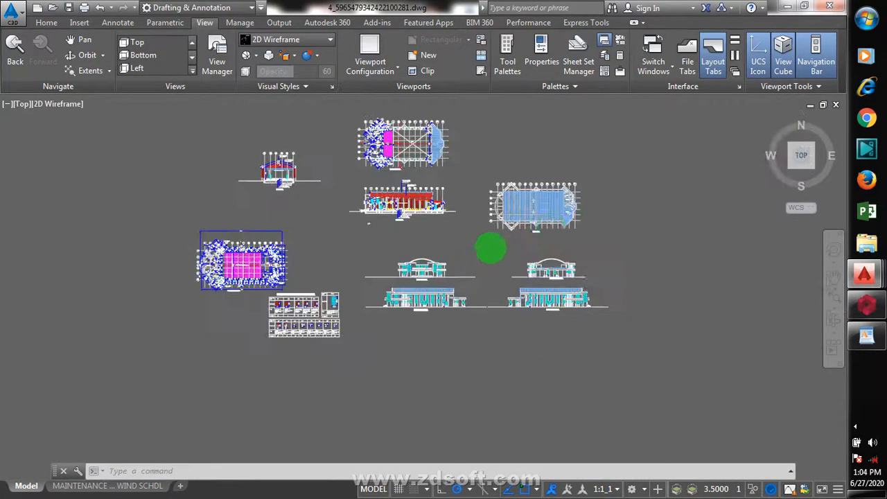
{"action": "scroll", "coordinate": [541, 158], "scroll_direction": "down", "scroll_amount": 2}
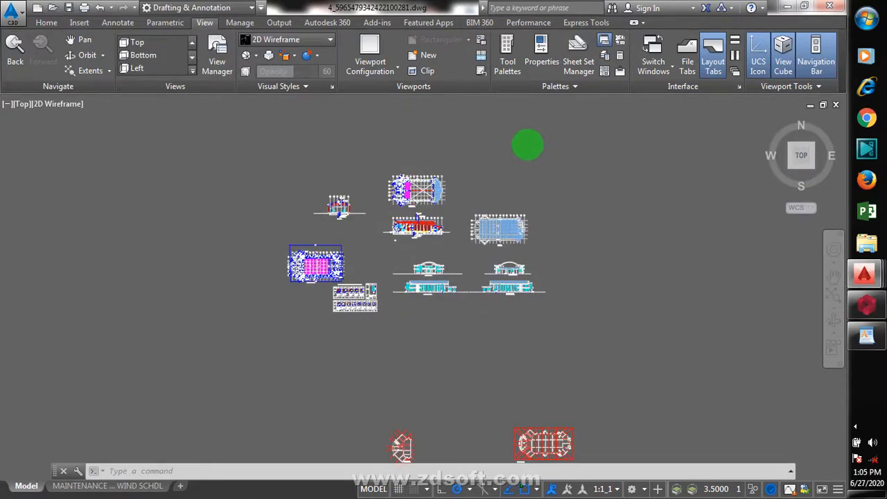
{"action": "scroll", "coordinate": [499, 159], "scroll_direction": "up", "scroll_amount": 2}
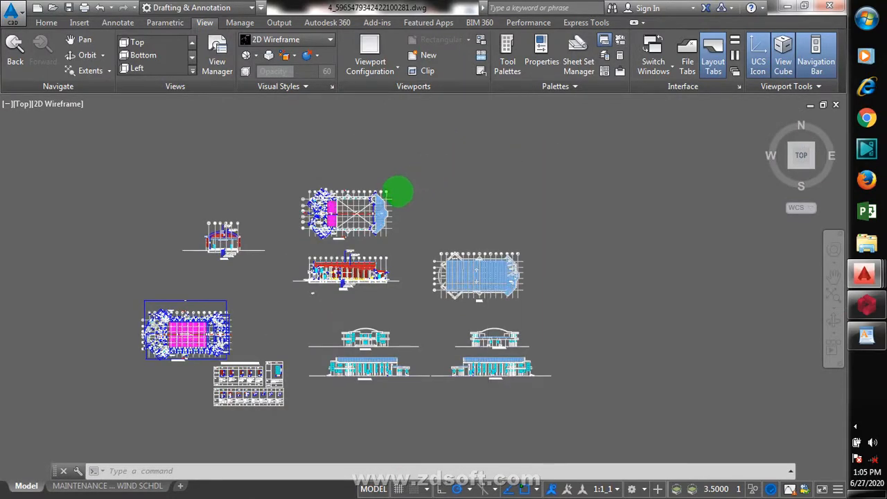
{"action": "scroll", "coordinate": [393, 188], "scroll_direction": "up", "scroll_amount": 1}
{"action": "scroll", "coordinate": [393, 187], "scroll_direction": "up", "scroll_amount": 2}
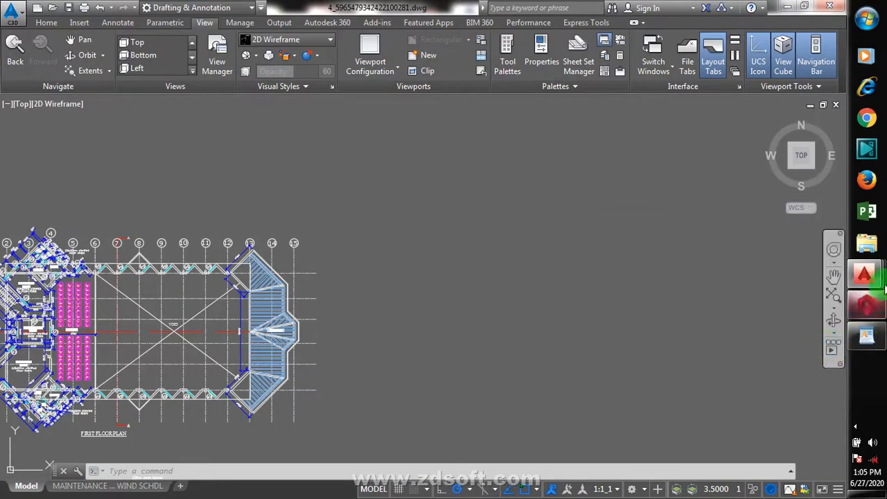
{"action": "mouse_move", "coordinate": [879, 306]}
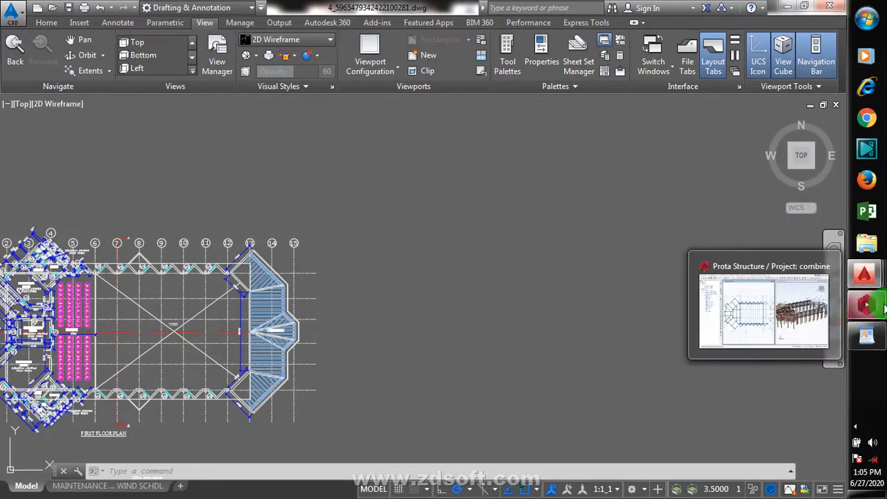
{"action": "left_click", "coordinate": [792, 302]}
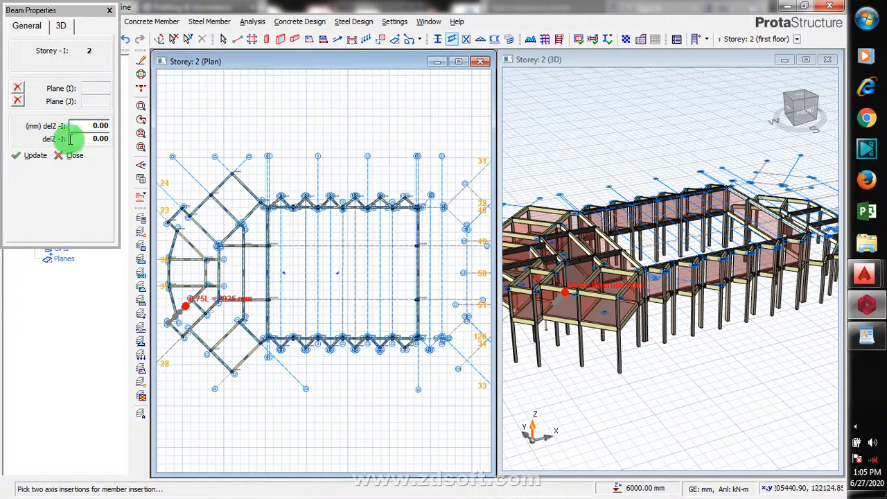
- Set the steel beam's delZ-J end offset to 1500 mm, then exit the Steel Beam tool without placing a beam
{"action": "double_click", "coordinate": [106, 138]}
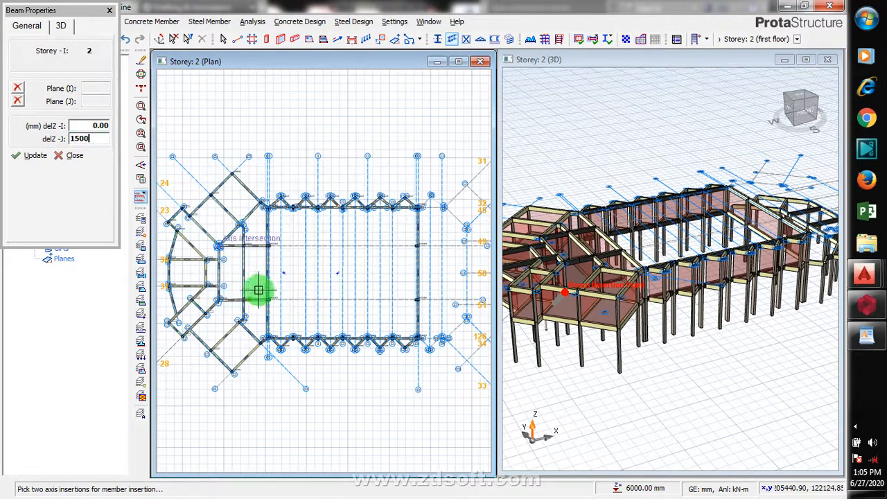
{"action": "left_click", "coordinate": [293, 279]}
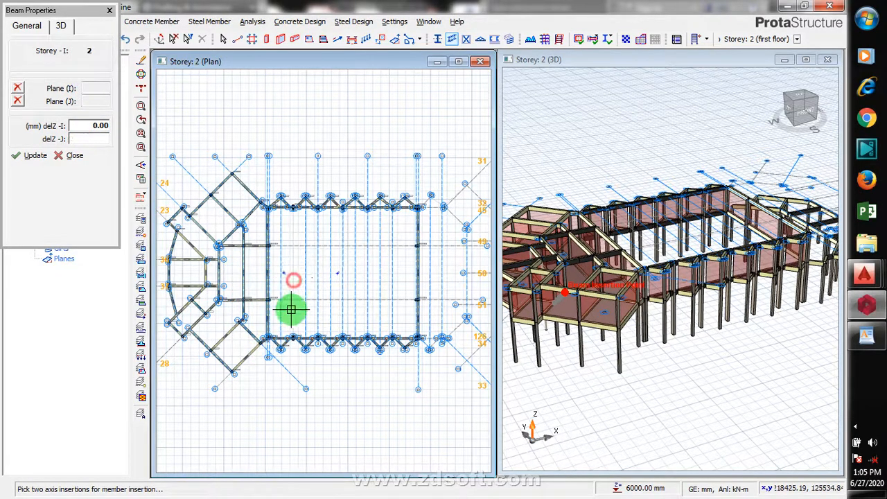
{"action": "scroll", "coordinate": [280, 323], "scroll_direction": "up", "scroll_amount": 3}
{"action": "scroll", "coordinate": [301, 344], "scroll_direction": "up", "scroll_amount": 1}
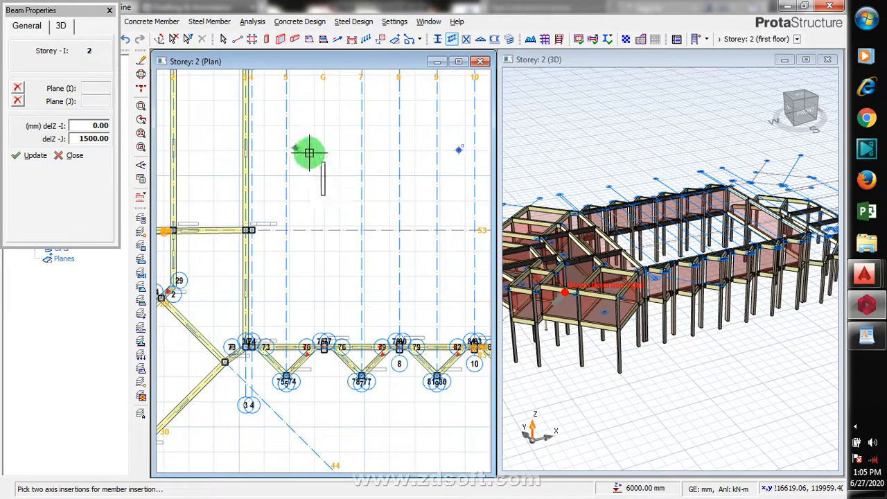
{"action": "right_click", "coordinate": [312, 168]}
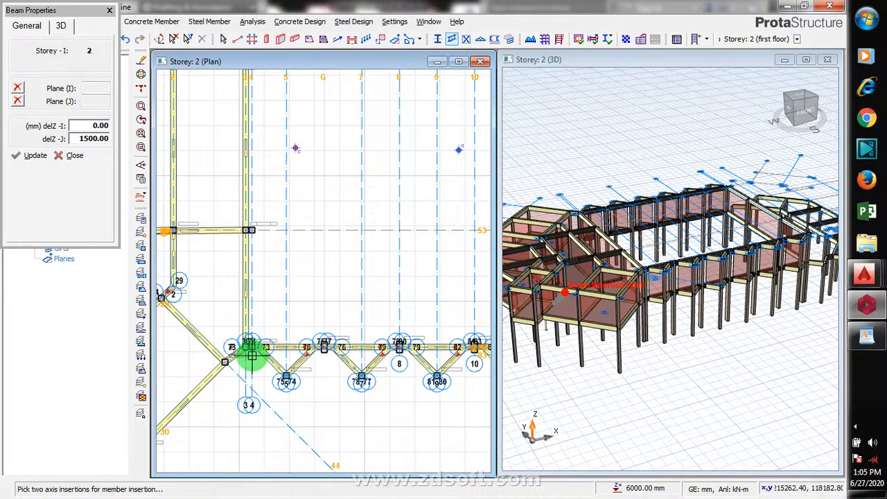
{"action": "scroll", "coordinate": [251, 347], "scroll_direction": "up", "scroll_amount": 1}
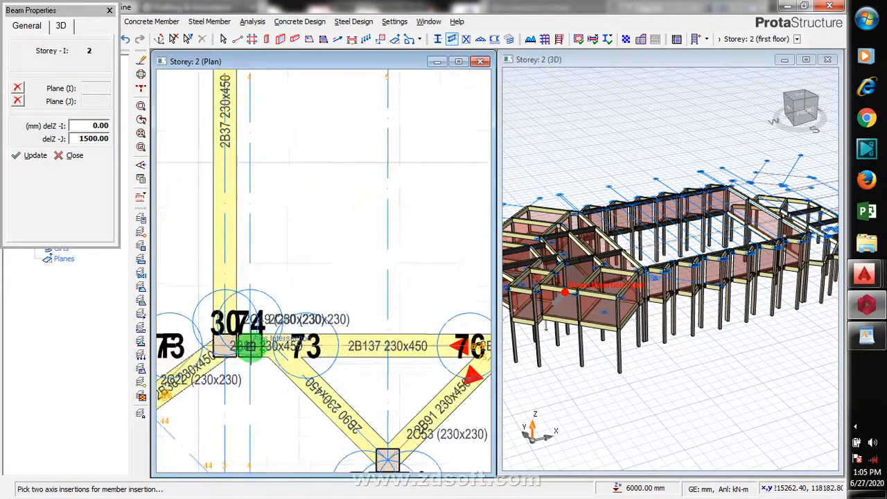
{"action": "scroll", "coordinate": [250, 346], "scroll_direction": "down", "scroll_amount": 4}
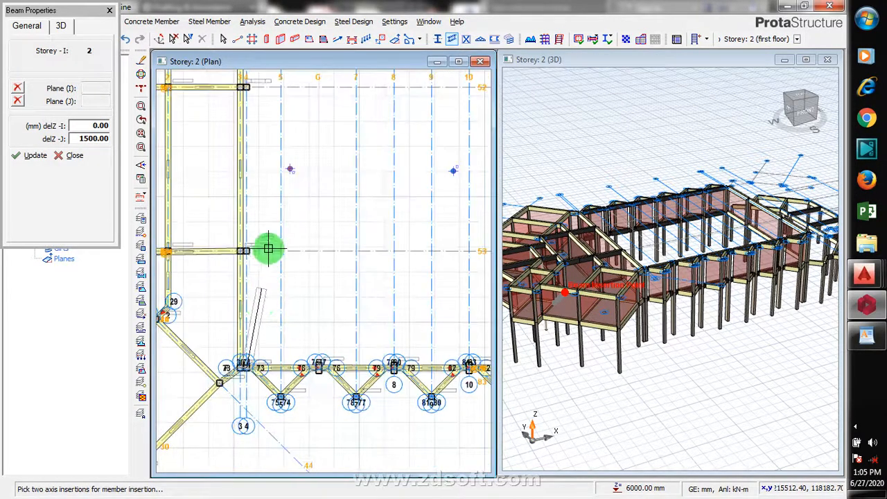
{"action": "scroll", "coordinate": [246, 278], "scroll_direction": "down", "scroll_amount": 3}
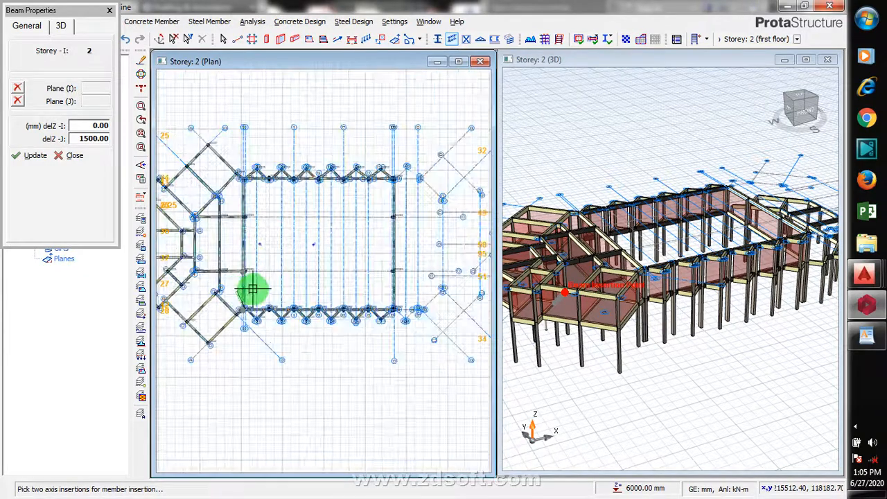
{"action": "left_click", "coordinate": [219, 276]}
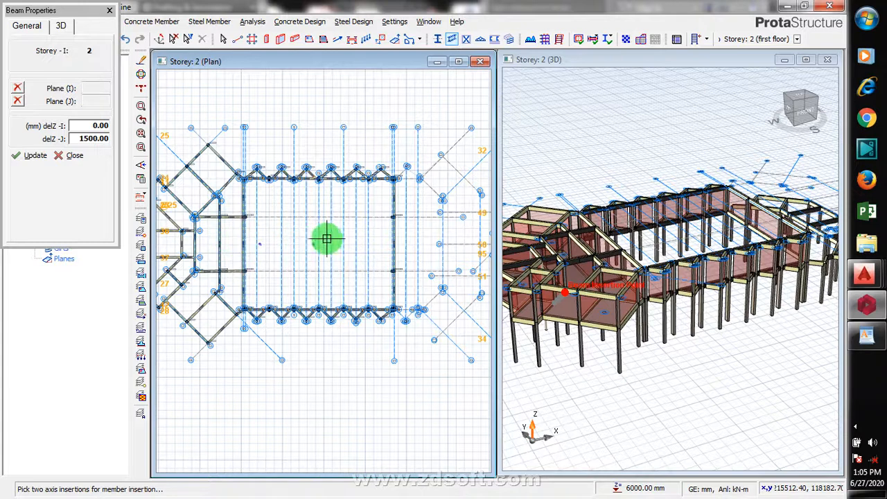
{"action": "key", "text": "Escape"}
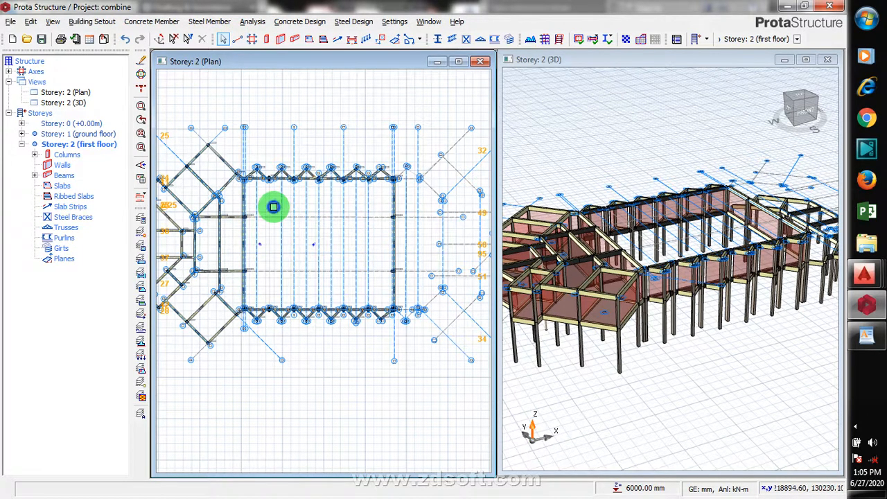
- Measure the distance from the hall's upper beam line to the floating axis point inside the rectangular hall
{"action": "right_click", "coordinate": [274, 206]}
{"action": "left_click", "coordinate": [366, 230]}
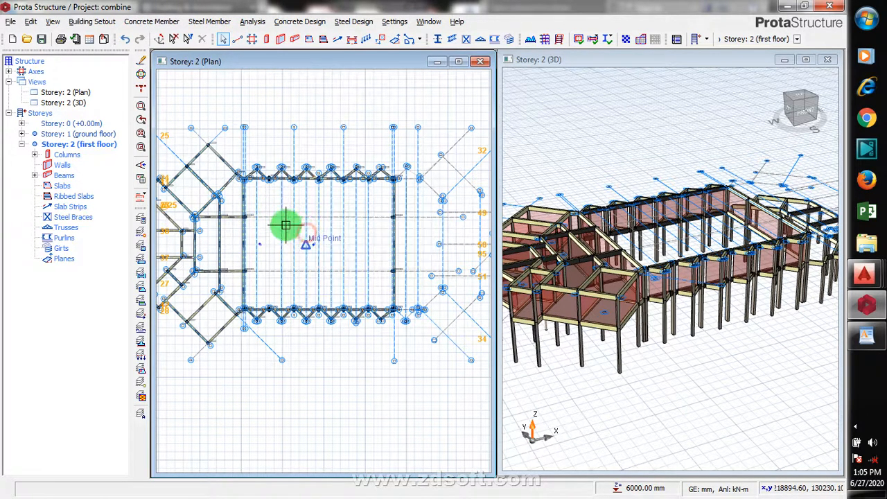
{"action": "scroll", "coordinate": [261, 182], "scroll_direction": "up", "scroll_amount": 1}
{"action": "scroll", "coordinate": [261, 182], "scroll_direction": "up", "scroll_amount": 2}
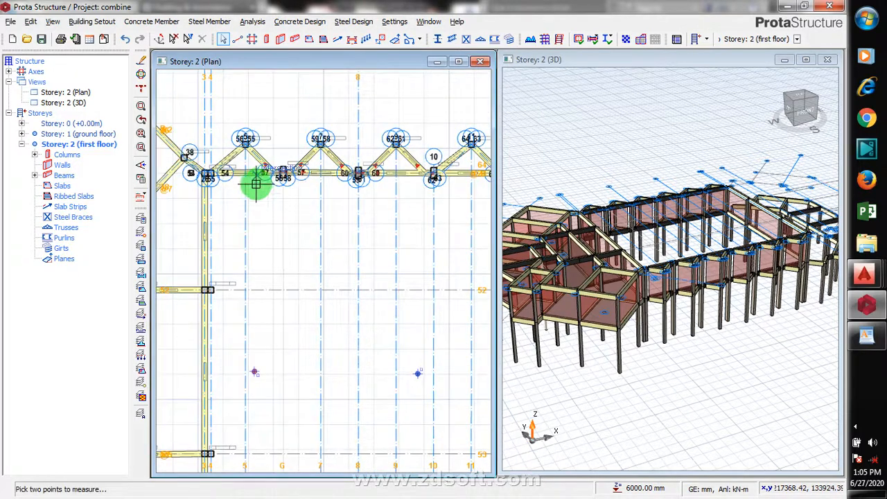
{"action": "scroll", "coordinate": [256, 185], "scroll_direction": "up", "scroll_amount": 2}
{"action": "left_click", "coordinate": [257, 170]}
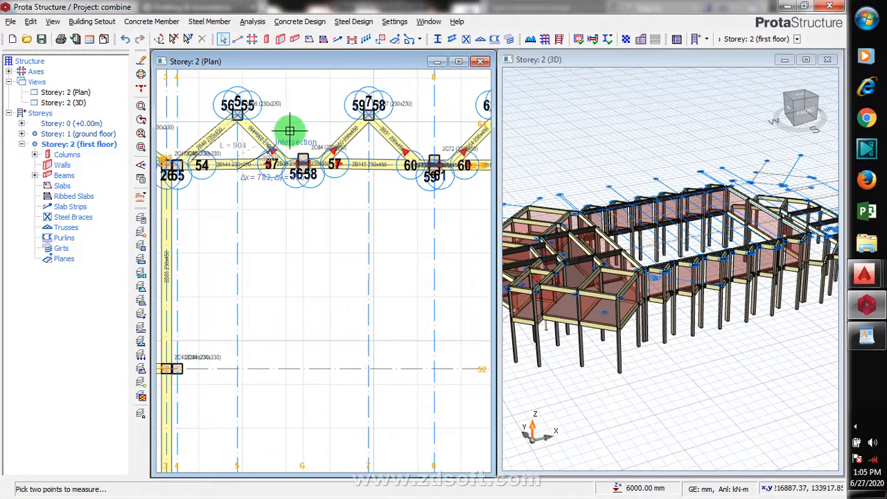
{"action": "scroll", "coordinate": [297, 144], "scroll_direction": "down", "scroll_amount": 4}
{"action": "scroll", "coordinate": [275, 388], "scroll_direction": "down", "scroll_amount": 2}
{"action": "scroll", "coordinate": [278, 192], "scroll_direction": "up", "scroll_amount": 6}
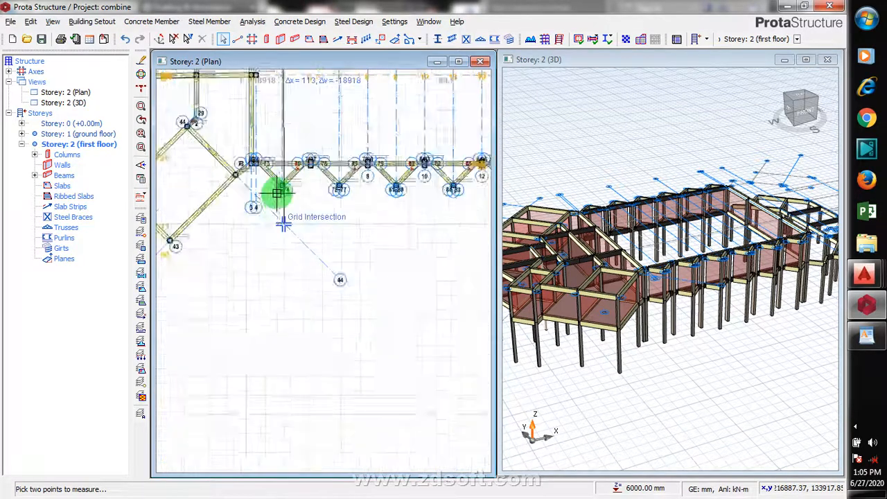
{"action": "scroll", "coordinate": [292, 136], "scroll_direction": "up", "scroll_amount": 1}
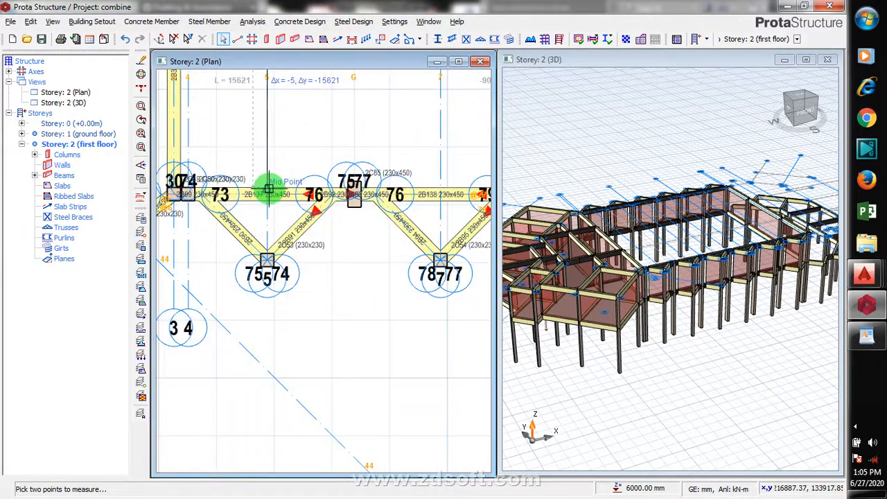
{"action": "left_click", "coordinate": [284, 168]}
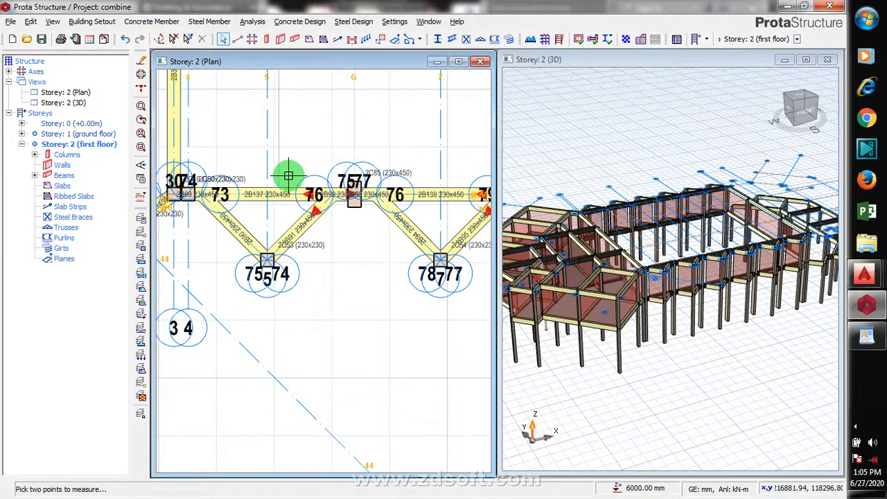
{"action": "scroll", "coordinate": [276, 296], "scroll_direction": "down", "scroll_amount": 4}
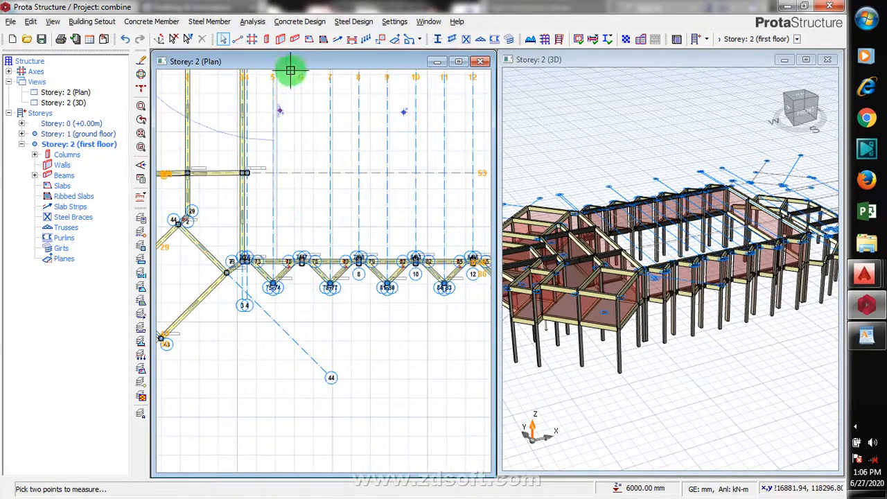
{"action": "scroll", "coordinate": [291, 71], "scroll_direction": "up", "scroll_amount": 1}
{"action": "scroll", "coordinate": [294, 320], "scroll_direction": "down", "scroll_amount": 3}
{"action": "scroll", "coordinate": [298, 220], "scroll_direction": "up", "scroll_amount": 1}
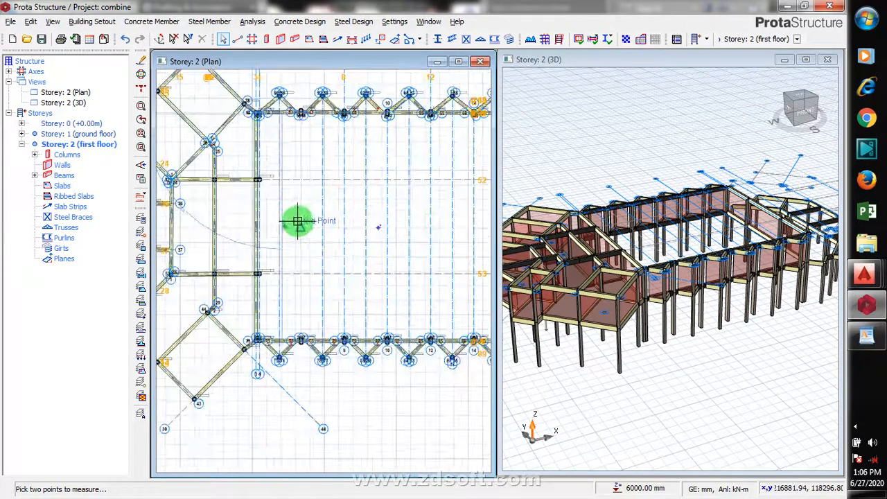
{"action": "scroll", "coordinate": [301, 230], "scroll_direction": "up", "scroll_amount": 2}
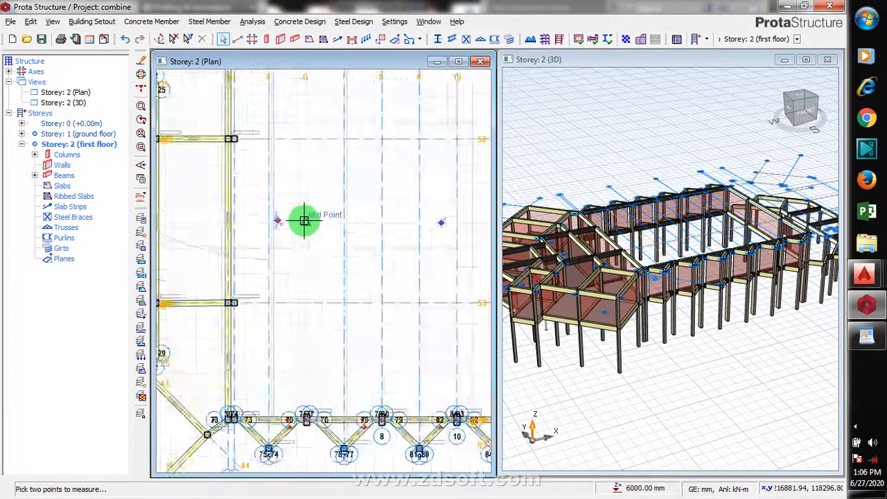
{"action": "scroll", "coordinate": [304, 220], "scroll_direction": "up", "scroll_amount": 3}
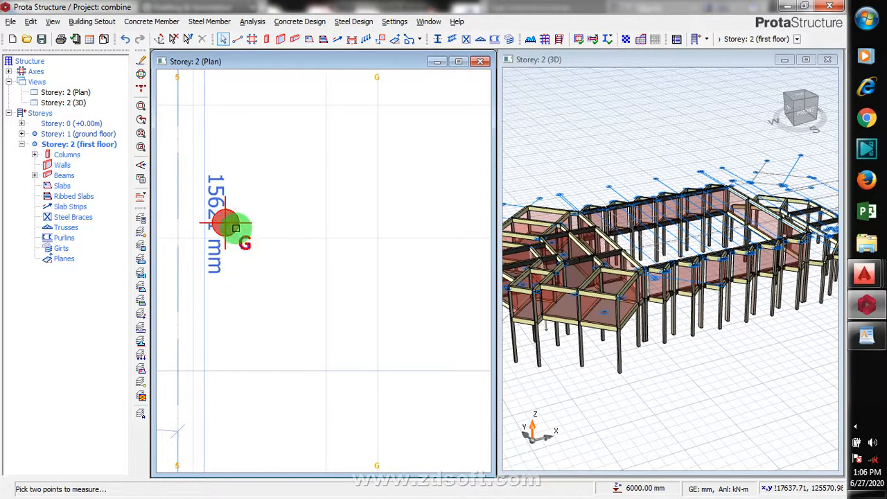
{"action": "right_click", "coordinate": [294, 203]}
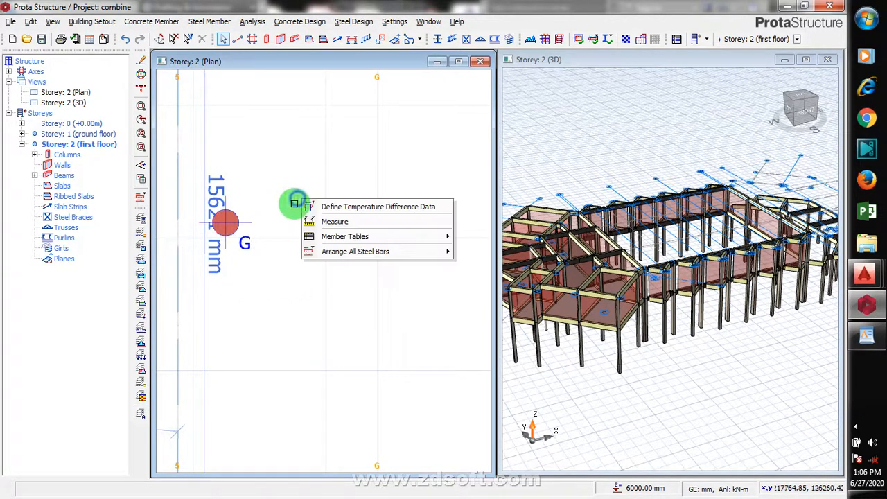
{"action": "left_click", "coordinate": [229, 229]}
{"action": "right_click", "coordinate": [229, 224]}
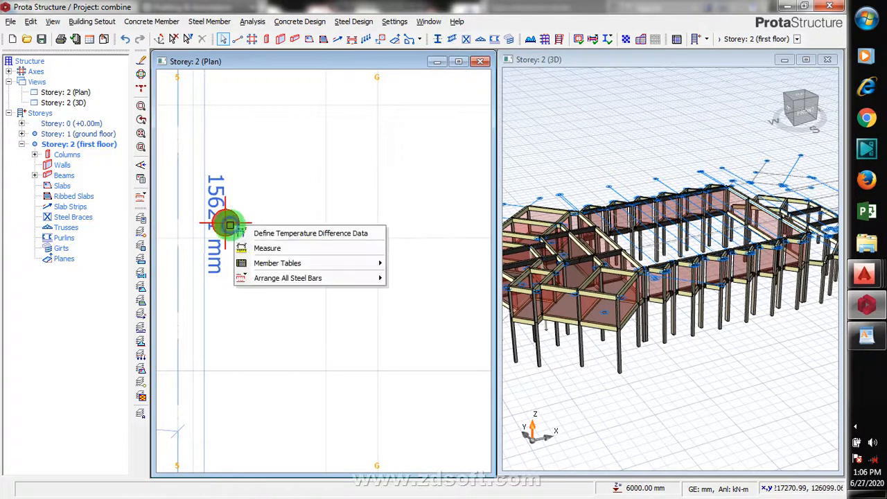
{"action": "left_click", "coordinate": [227, 222]}
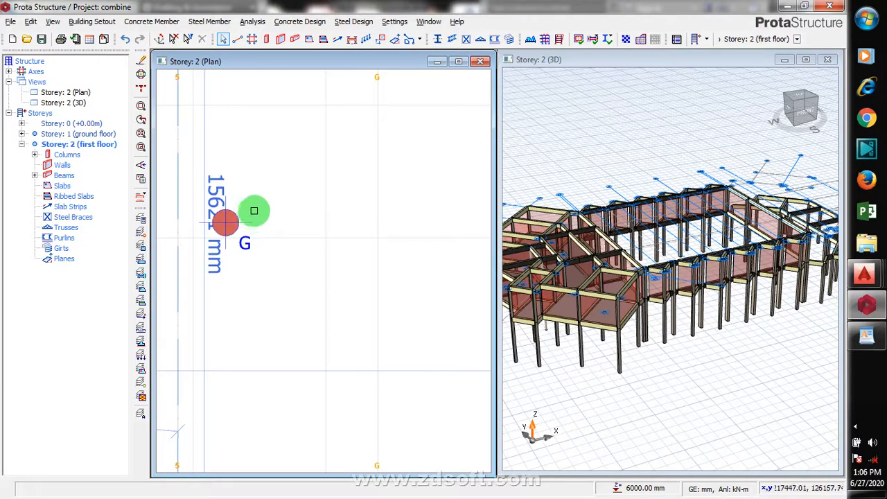
{"action": "scroll", "coordinate": [374, 231], "scroll_direction": "down", "scroll_amount": 4}
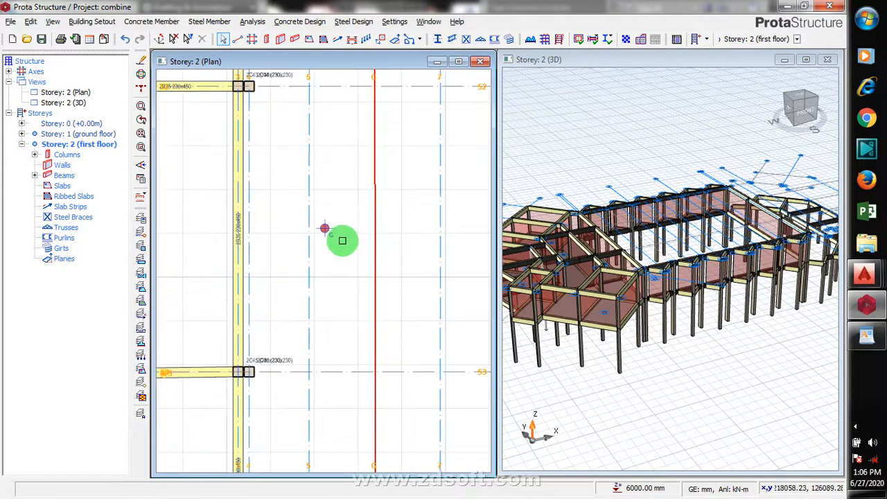
{"action": "scroll", "coordinate": [342, 240], "scroll_direction": "down", "scroll_amount": 3}
{"action": "scroll", "coordinate": [333, 238], "scroll_direction": "up", "scroll_amount": 3}
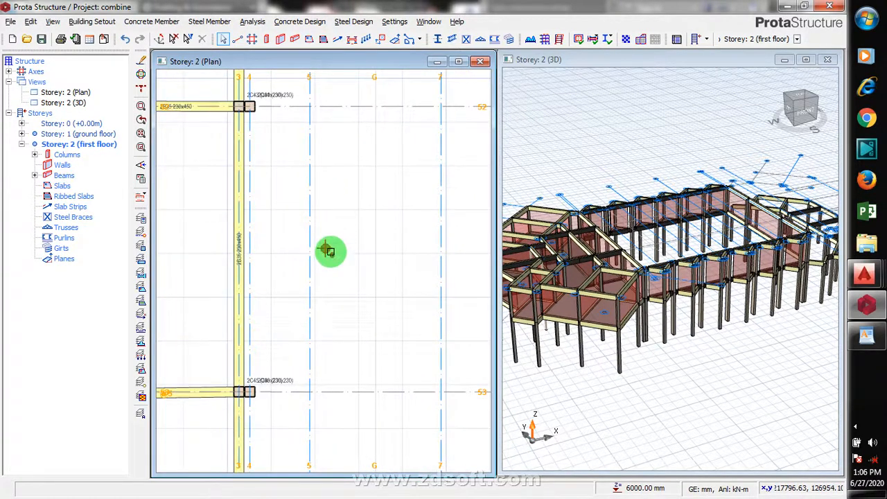
{"action": "scroll", "coordinate": [293, 340], "scroll_direction": "down", "scroll_amount": 3}
{"action": "scroll", "coordinate": [314, 305], "scroll_direction": "up", "scroll_amount": 2}
{"action": "scroll", "coordinate": [306, 319], "scroll_direction": "down", "scroll_amount": 3}
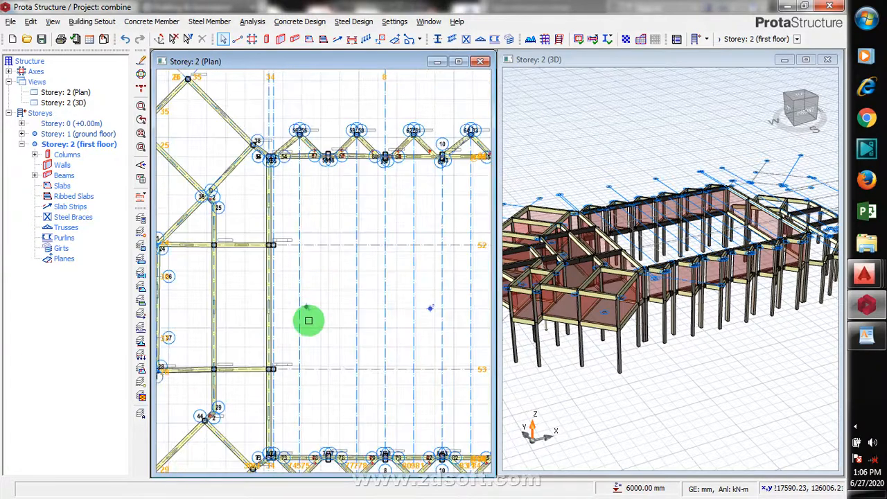
{"action": "scroll", "coordinate": [305, 307], "scroll_direction": "up", "scroll_amount": 5}
{"action": "scroll", "coordinate": [310, 299], "scroll_direction": "down", "scroll_amount": 4}
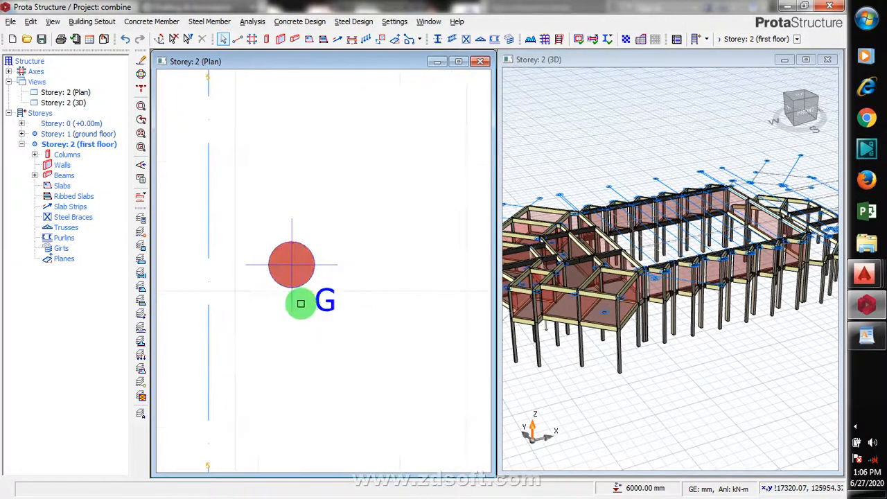
{"action": "scroll", "coordinate": [298, 309], "scroll_direction": "down", "scroll_amount": 3}
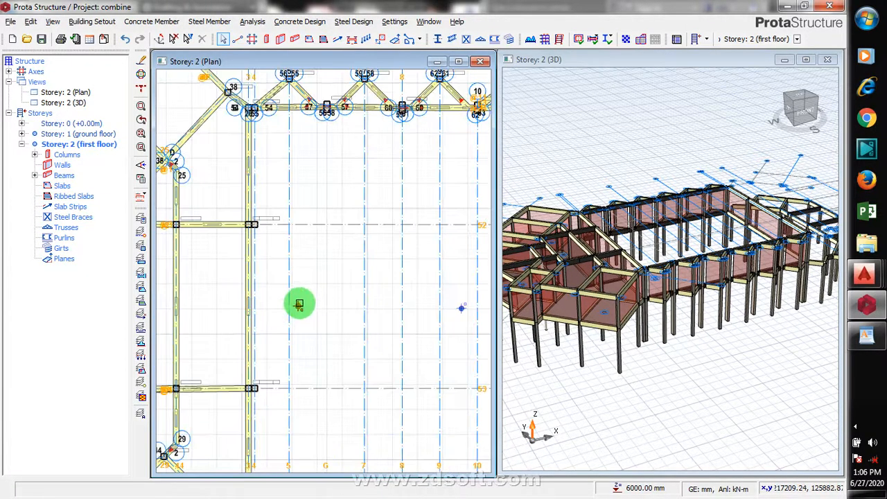
{"action": "scroll", "coordinate": [305, 263], "scroll_direction": "up", "scroll_amount": 2}
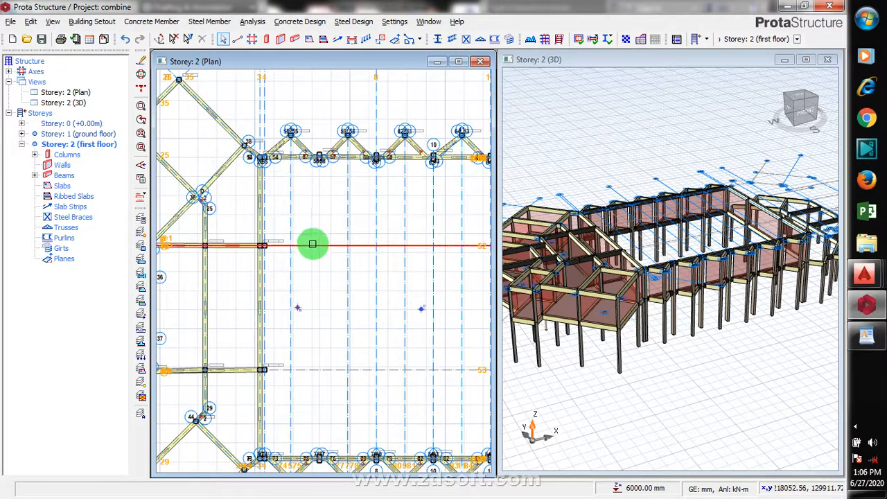
{"action": "left_click", "coordinate": [857, 430]}
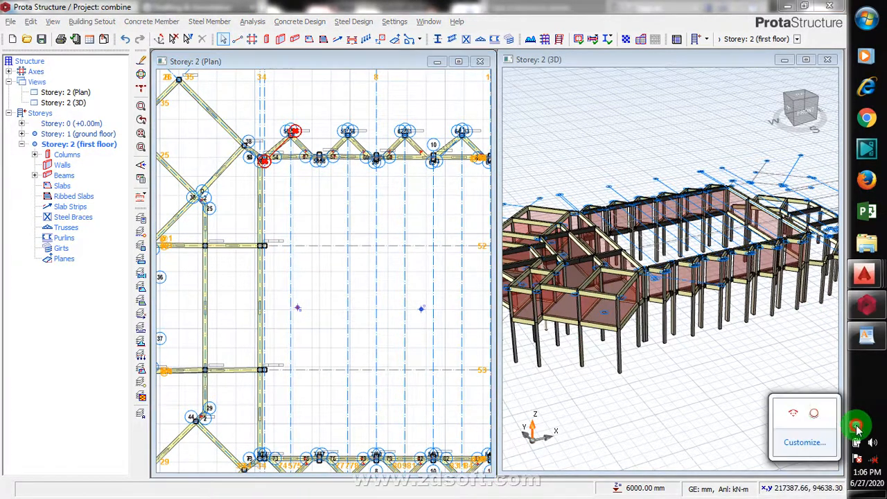
{"action": "right_click", "coordinate": [809, 414]}
{"action": "left_click", "coordinate": [800, 357]}
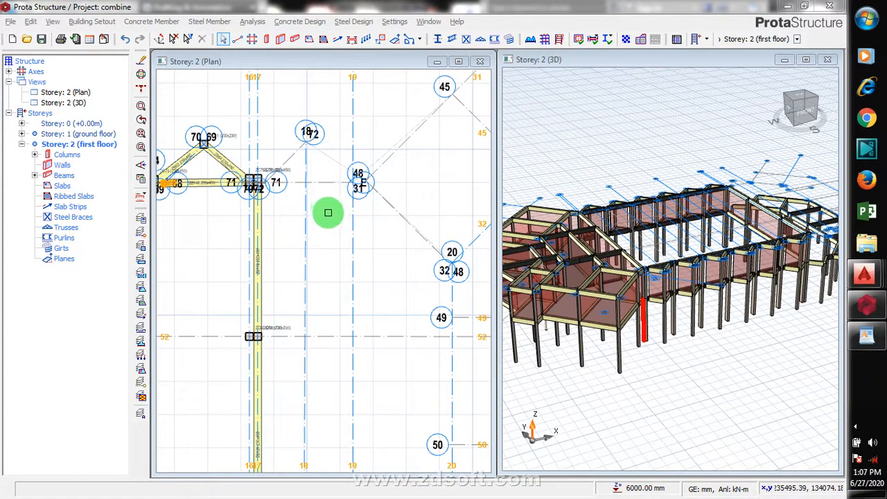
- Offset the axis along the hall's upper edge downward toward the middle of the hall
{"action": "right_click", "coordinate": [323, 203]}
{"action": "key", "text": "Escape"}
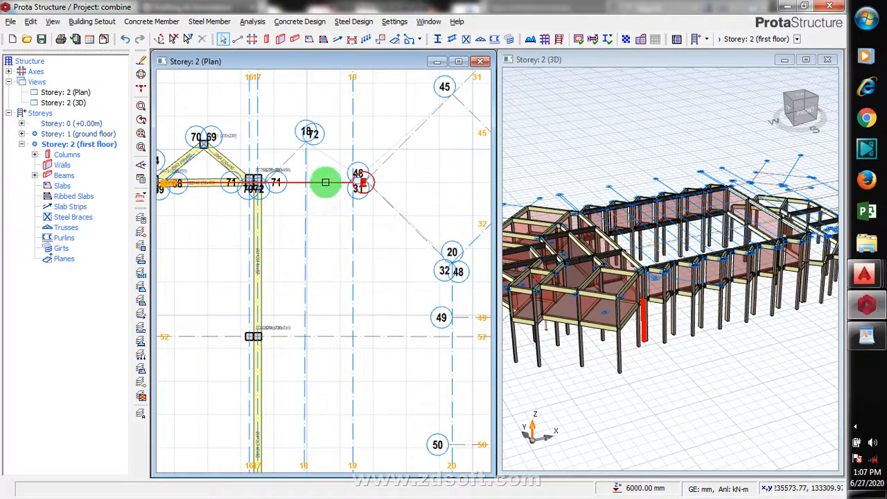
{"action": "left_click", "coordinate": [325, 182]}
{"action": "right_click", "coordinate": [328, 204]}
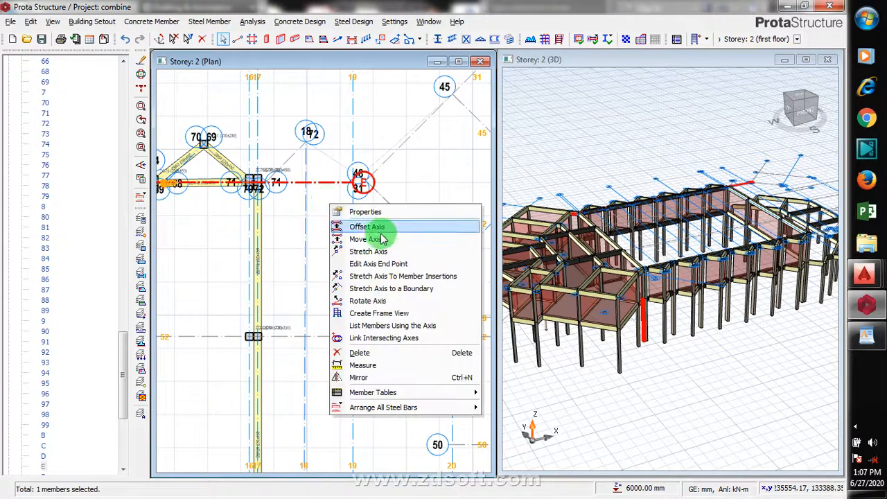
{"action": "left_click", "coordinate": [390, 227]}
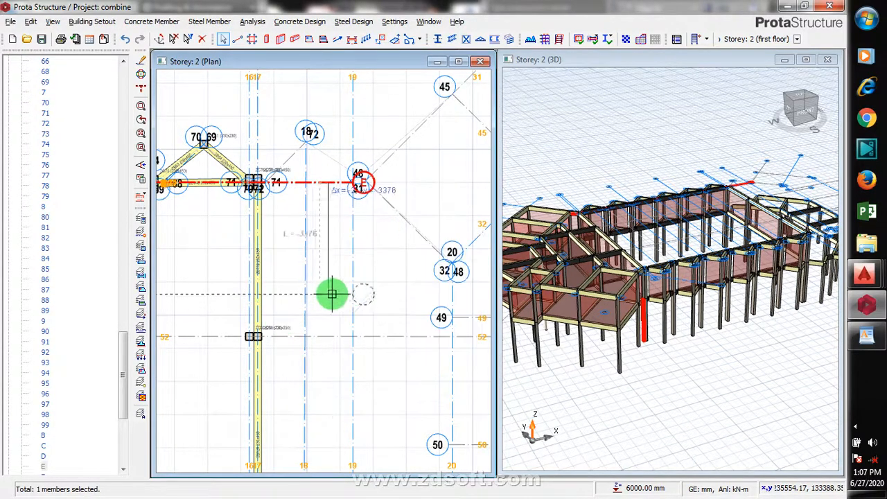
{"action": "scroll", "coordinate": [369, 281], "scroll_direction": "down", "scroll_amount": 1}
{"action": "scroll", "coordinate": [437, 254], "scroll_direction": "down", "scroll_amount": 2}
{"action": "scroll", "coordinate": [356, 287], "scroll_direction": "down", "scroll_amount": 1}
{"action": "scroll", "coordinate": [357, 317], "scroll_direction": "up", "scroll_amount": 1}
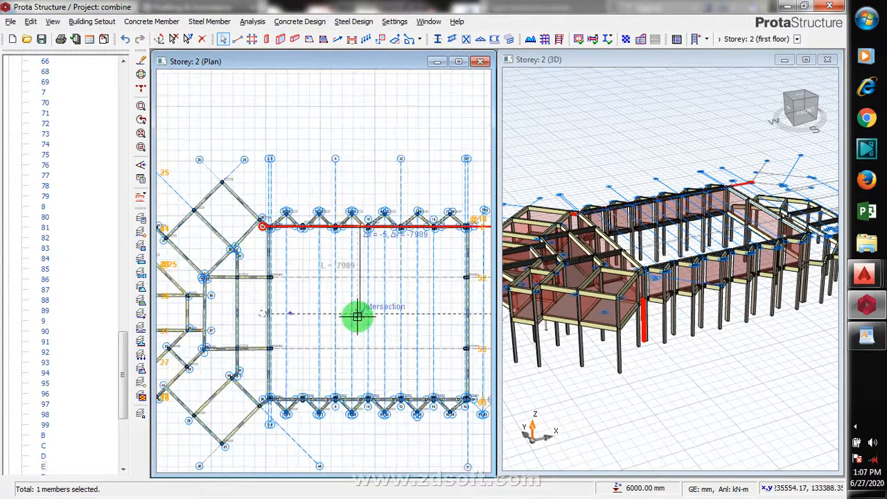
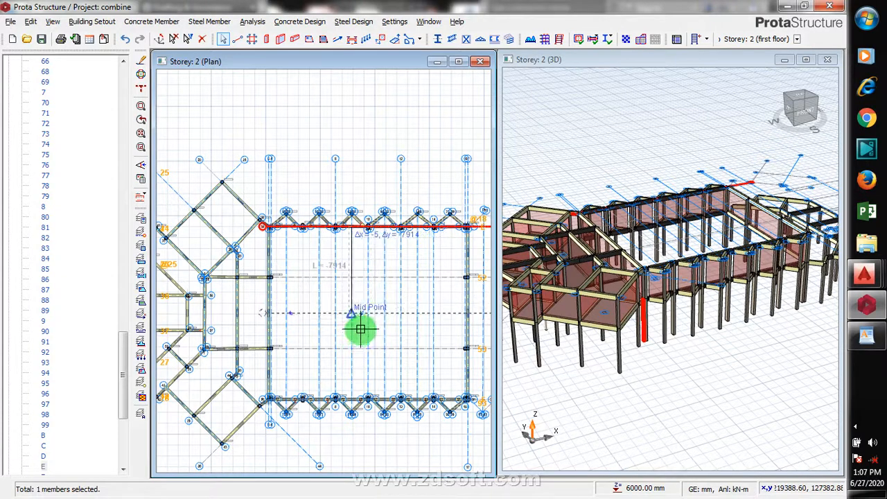
- Place the offset axis through the mid-point intersection inside the hall and exit the offset command
{"action": "scroll", "coordinate": [356, 305], "scroll_direction": "up", "scroll_amount": 1}
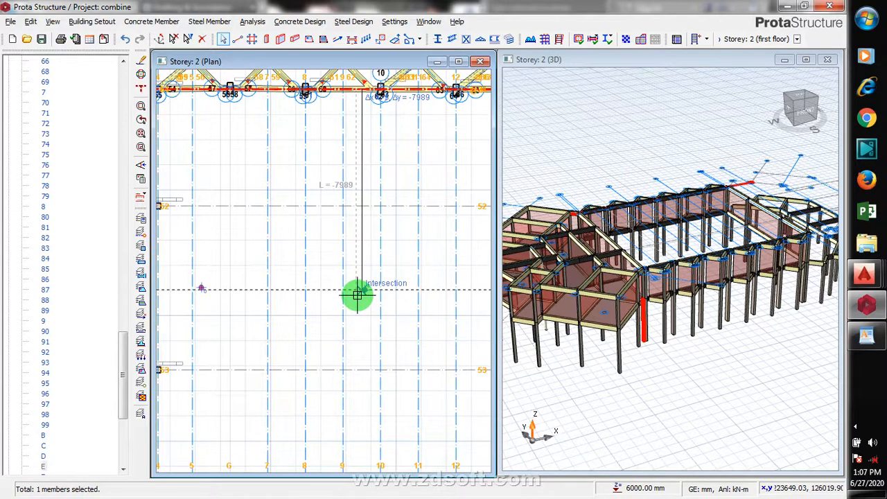
{"action": "left_click", "coordinate": [357, 294]}
{"action": "scroll", "coordinate": [346, 291], "scroll_direction": "down", "scroll_amount": 3}
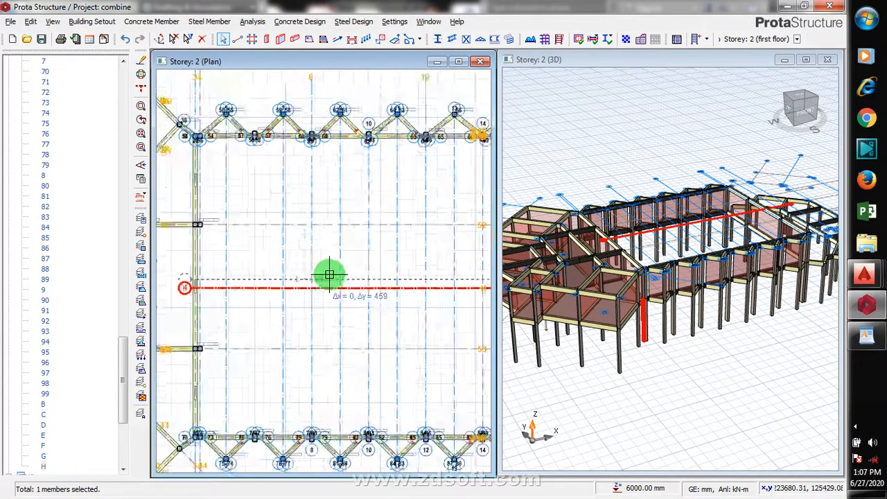
{"action": "scroll", "coordinate": [277, 343], "scroll_direction": "down", "scroll_amount": 1}
{"action": "key", "text": "Escape"}
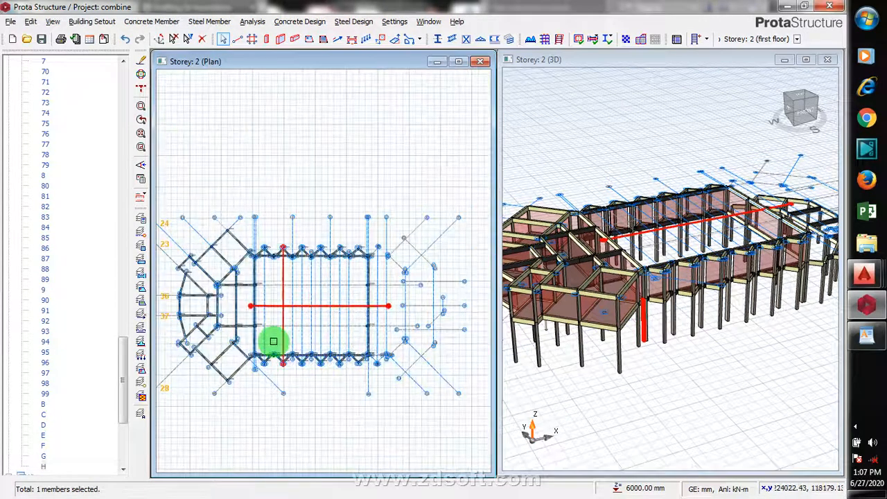
{"action": "key", "text": "Escape"}
- Start the Steel Beam tool and choose section UB 400x200x56 rotated to a 90° section angle
{"action": "scroll", "coordinate": [275, 341], "scroll_direction": "up", "scroll_amount": 1}
{"action": "scroll", "coordinate": [264, 368], "scroll_direction": "up", "scroll_amount": 2}
{"action": "scroll", "coordinate": [256, 371], "scroll_direction": "up", "scroll_amount": 2}
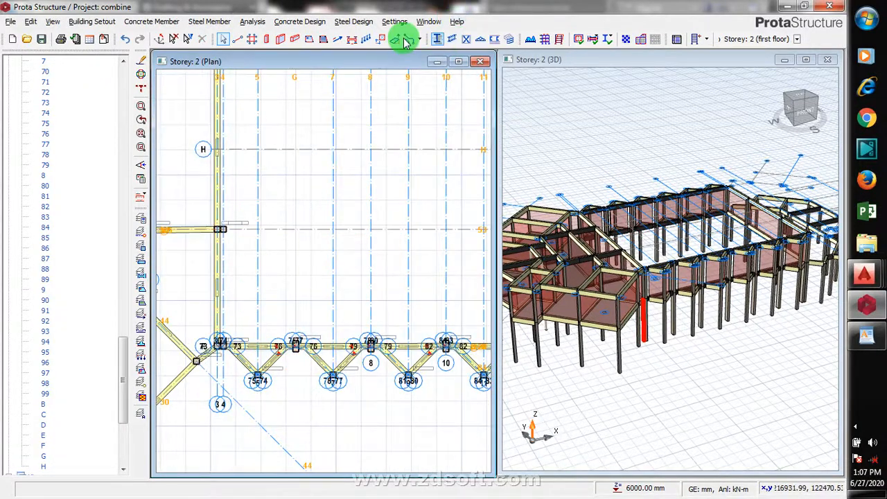
{"action": "left_click", "coordinate": [451, 40]}
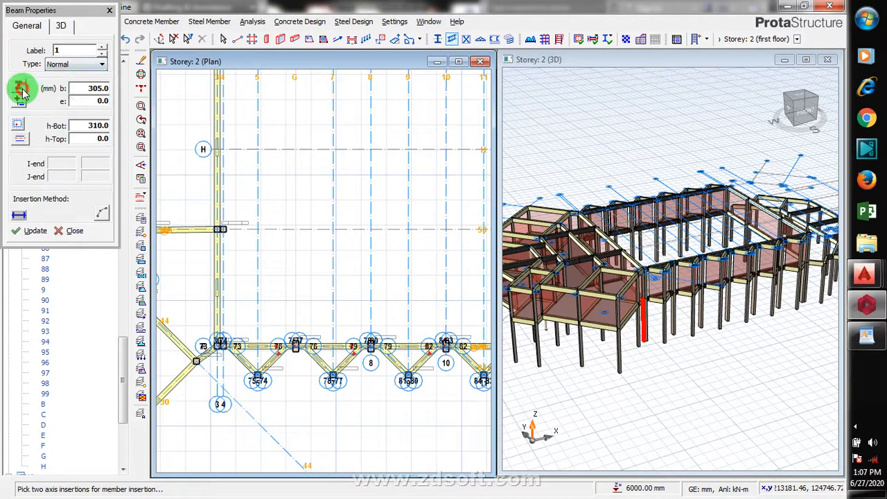
{"action": "left_click", "coordinate": [21, 90]}
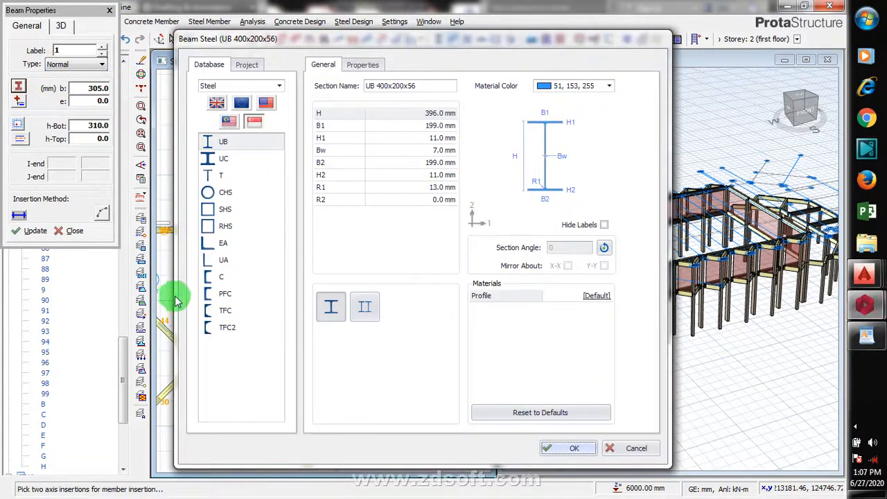
{"action": "left_click", "coordinate": [241, 372]}
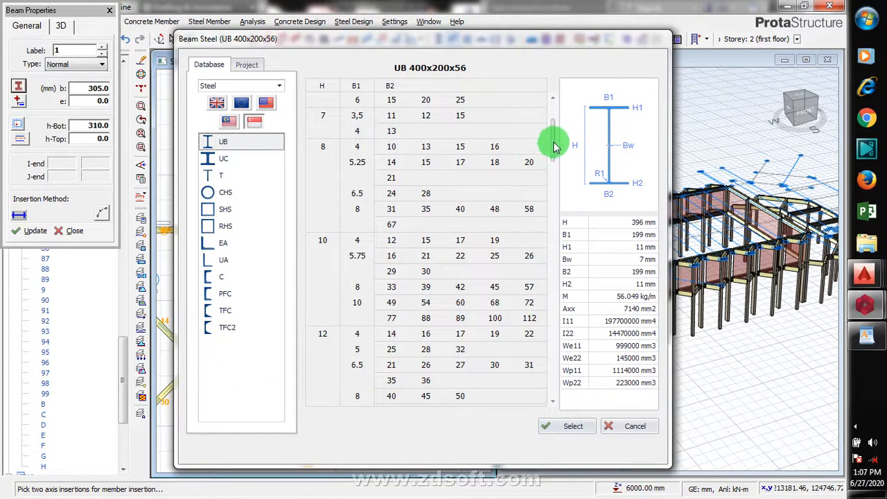
{"action": "left_click_drag", "start_coordinate": [554, 145], "coordinate": [562, 349]}
{"action": "left_click", "coordinate": [555, 429]}
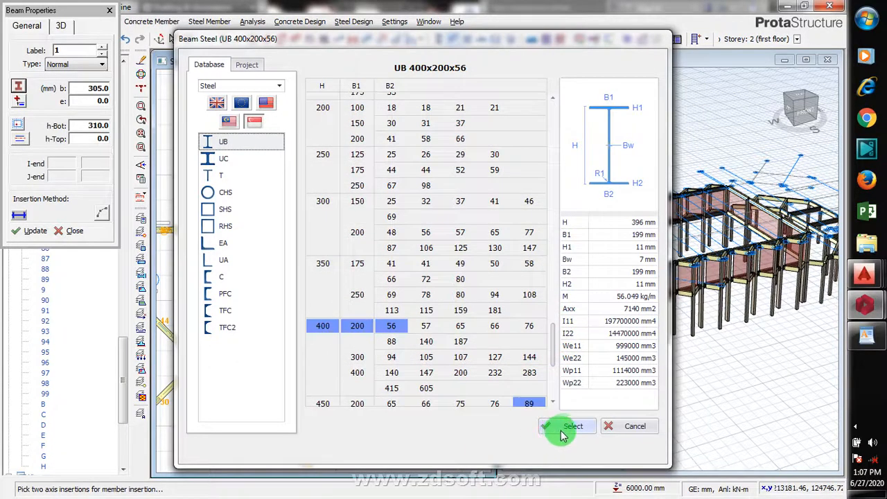
{"action": "left_click", "coordinate": [604, 247]}
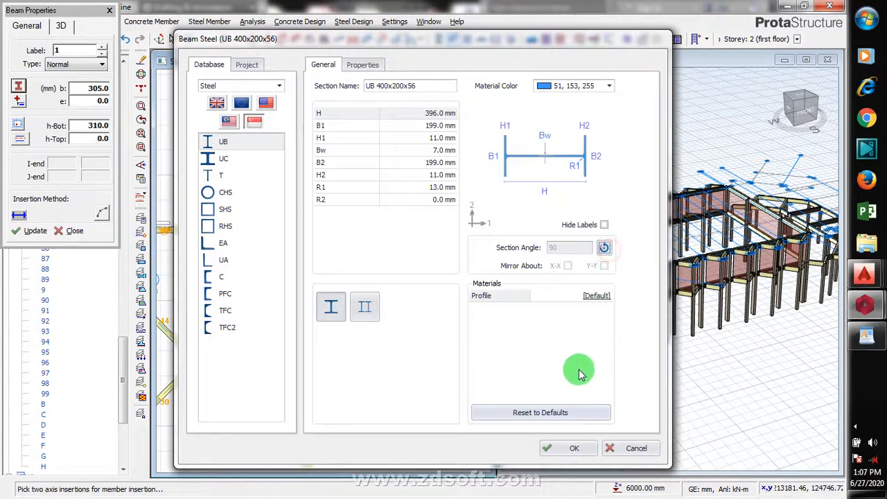
{"action": "left_click", "coordinate": [561, 447]}
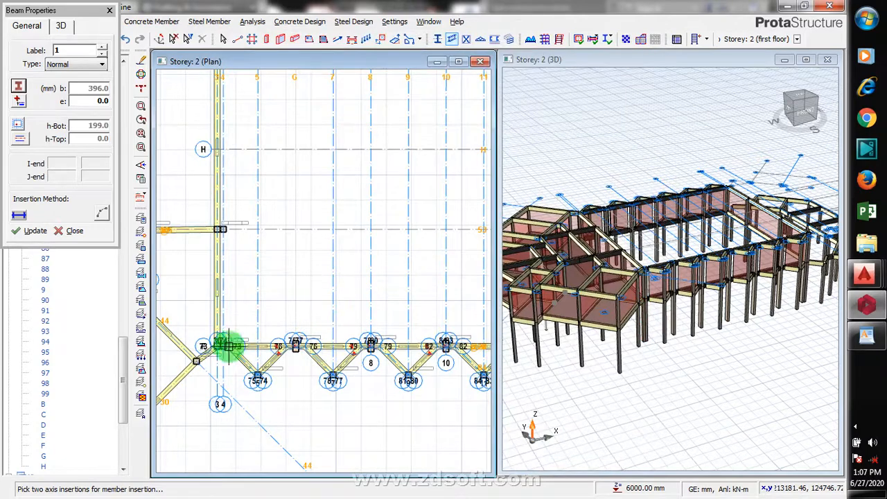
- Insert a steel beam along axis 4 between axes 53 and H, then delete it
{"action": "scroll", "coordinate": [227, 346], "scroll_direction": "up", "scroll_amount": 5}
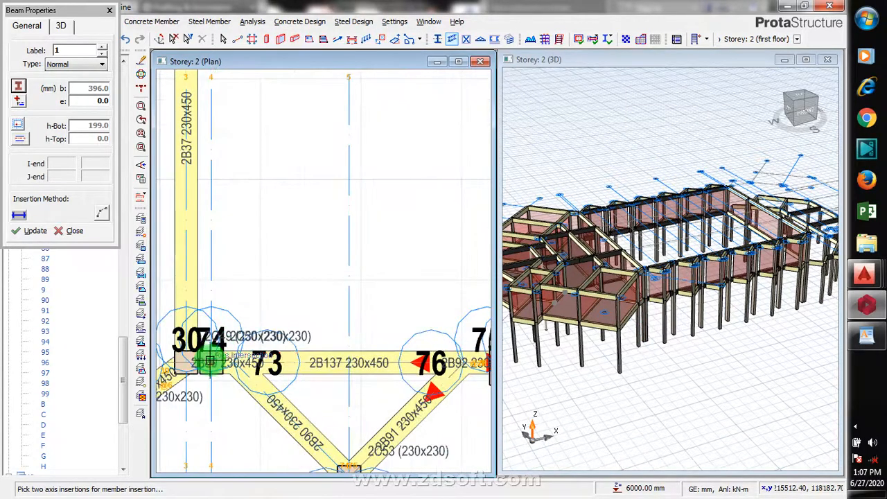
{"action": "scroll", "coordinate": [206, 376], "scroll_direction": "down", "scroll_amount": 6}
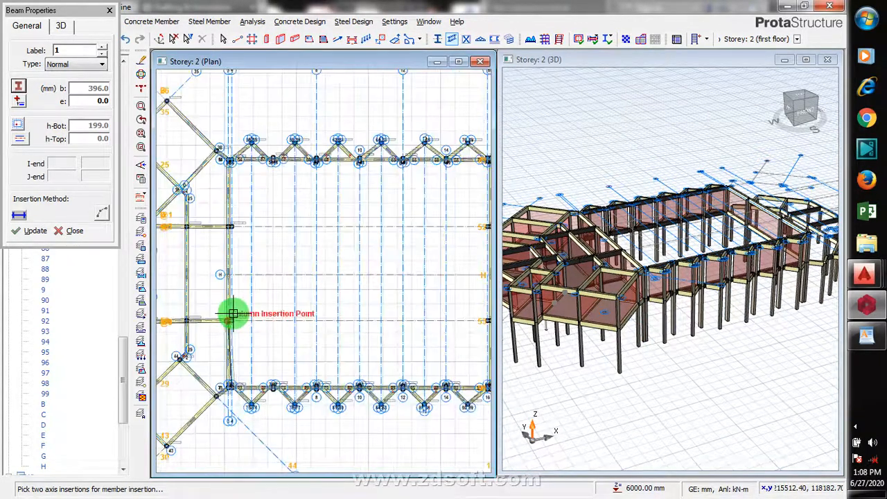
{"action": "scroll", "coordinate": [234, 300], "scroll_direction": "up", "scroll_amount": 5}
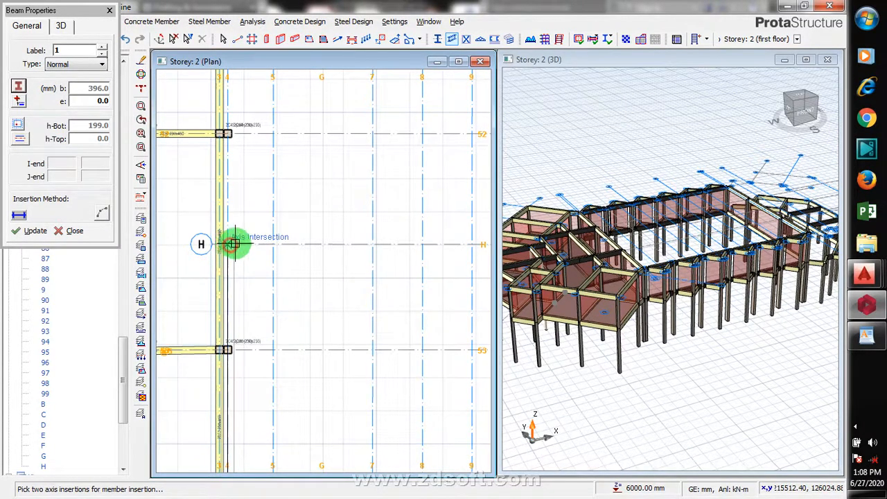
{"action": "left_click", "coordinate": [234, 243]}
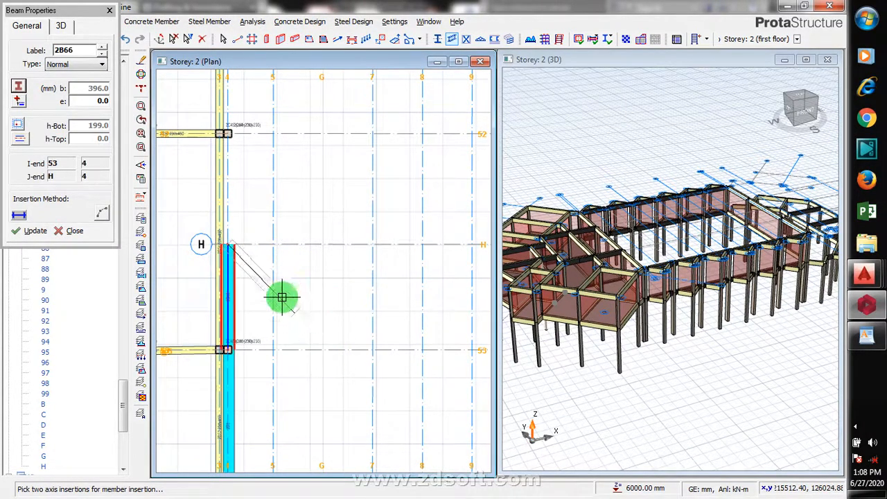
{"action": "scroll", "coordinate": [204, 245], "scroll_direction": "down", "scroll_amount": 3}
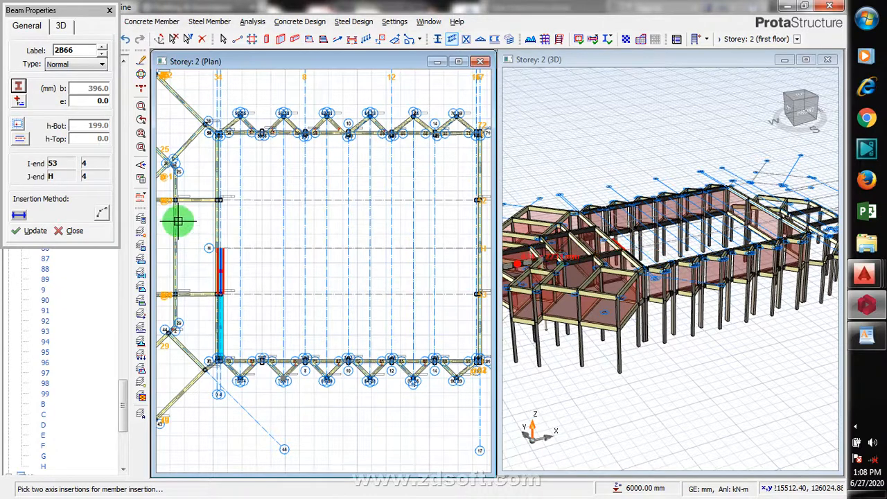
{"action": "right_click", "coordinate": [222, 277]}
{"action": "scroll", "coordinate": [291, 199], "scroll_direction": "down", "scroll_amount": 1}
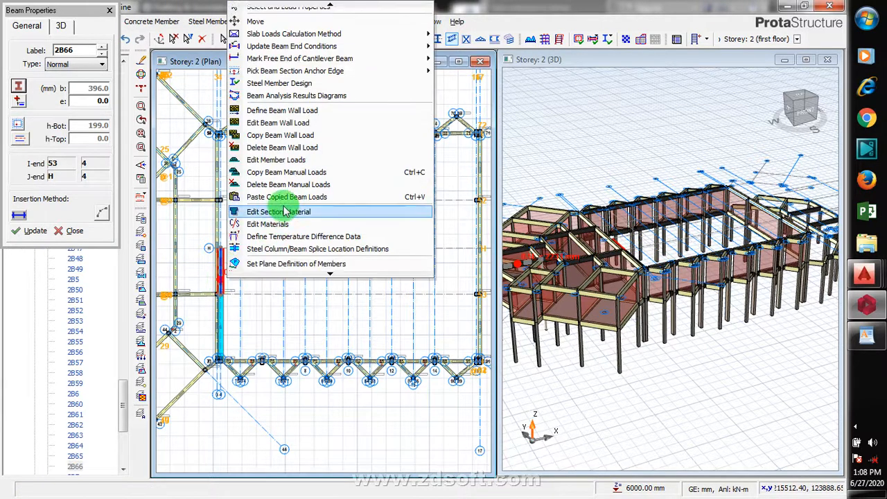
{"action": "scroll", "coordinate": [326, 271], "scroll_direction": "down", "scroll_amount": 3}
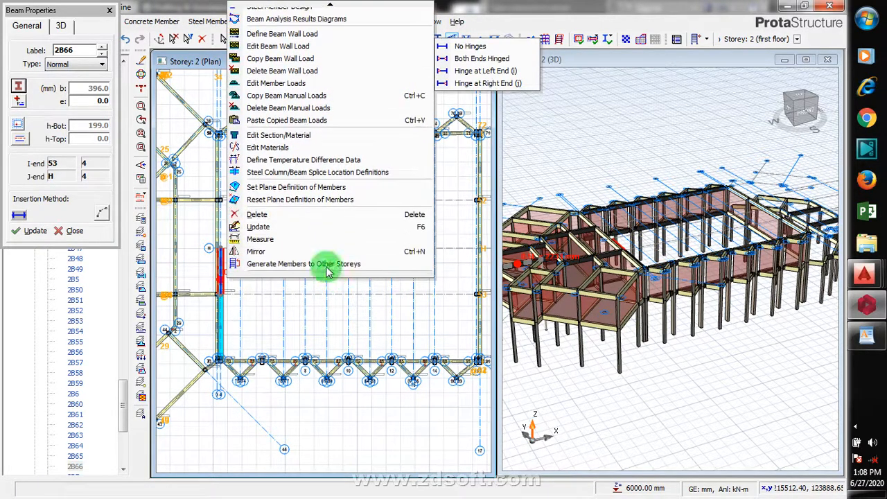
{"action": "left_click", "coordinate": [309, 213]}
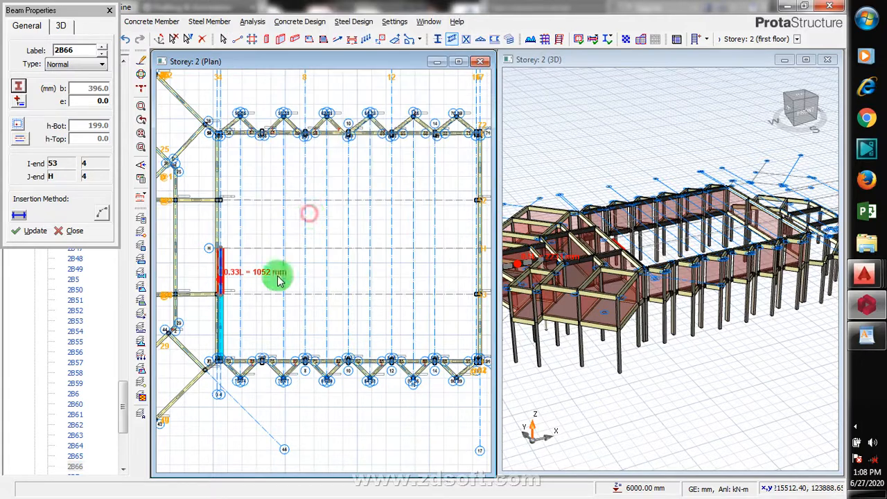
- Select the existing steel beam on axis 4 below axis 53 and inspect its section properties
{"action": "left_click", "coordinate": [226, 319]}
{"action": "left_click", "coordinate": [219, 318]}
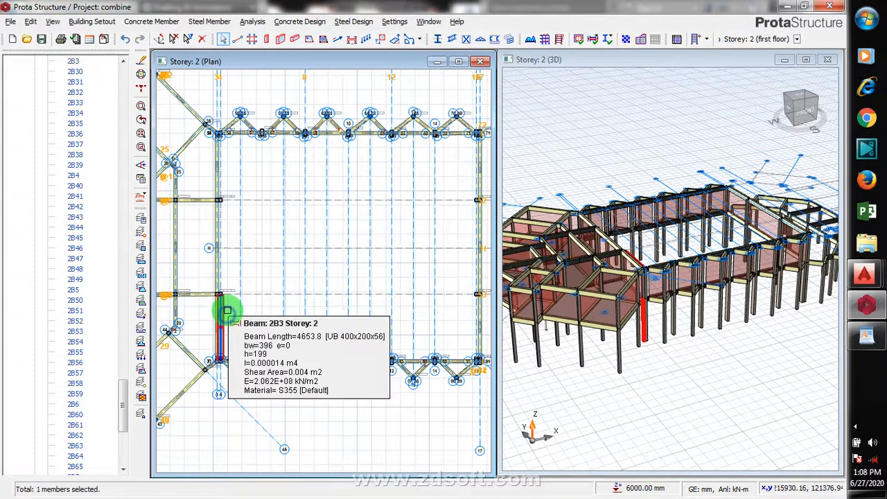
{"action": "right_click", "coordinate": [229, 303]}
{"action": "left_click", "coordinate": [273, 302]}
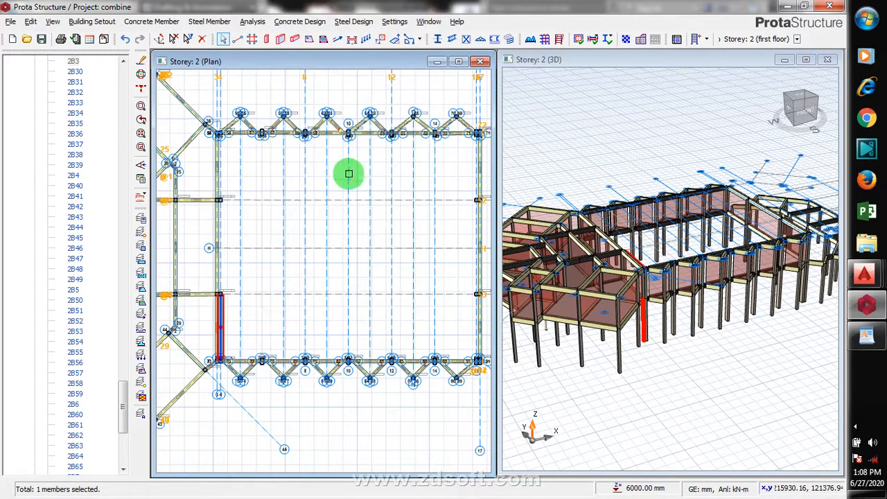
{"action": "left_click", "coordinate": [856, 428]}
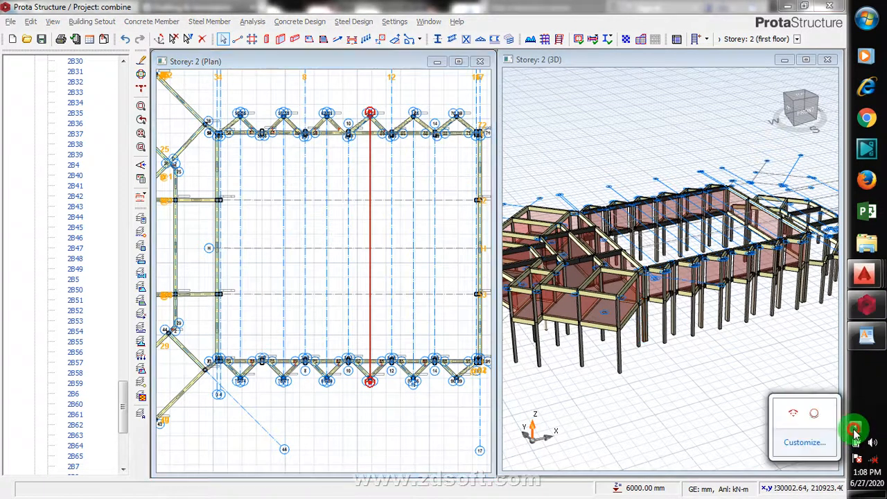
{"action": "right_click", "coordinate": [818, 415]}
{"action": "left_click", "coordinate": [803, 334]}
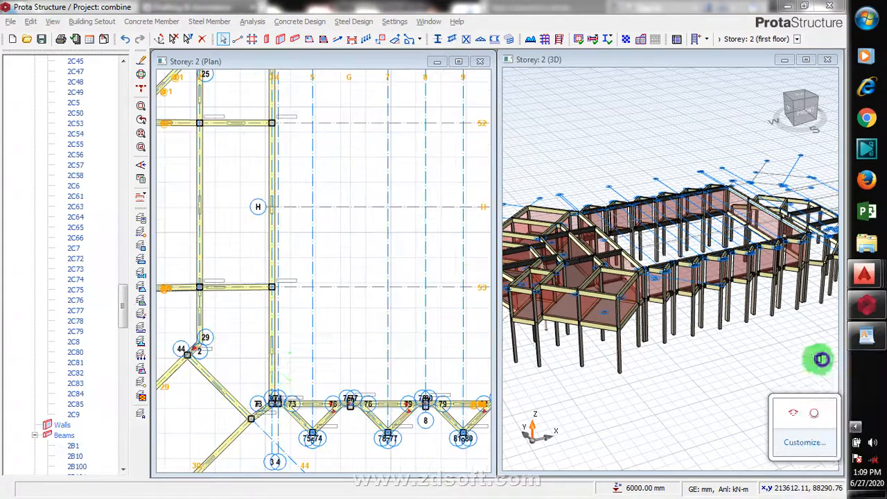
- Restart the Steel Beam tool and choose section UB 400x200x56 with a 90° section angle
{"action": "left_click", "coordinate": [466, 39]}
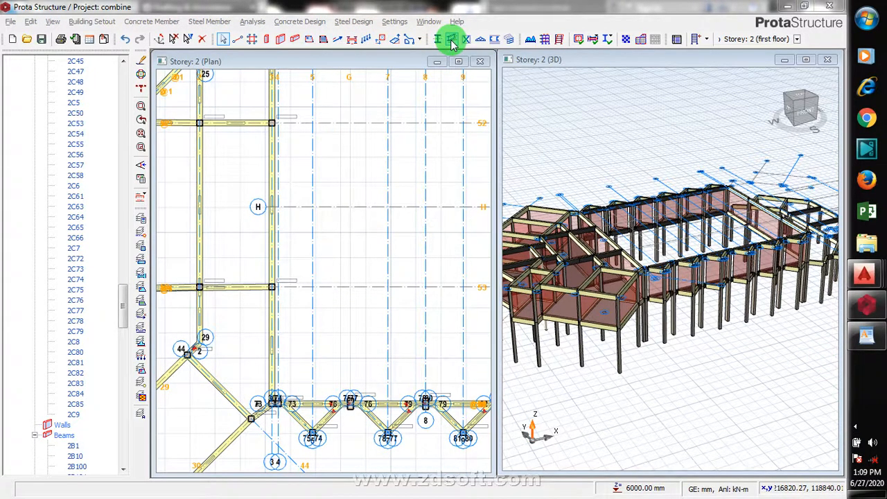
{"action": "left_click", "coordinate": [451, 39]}
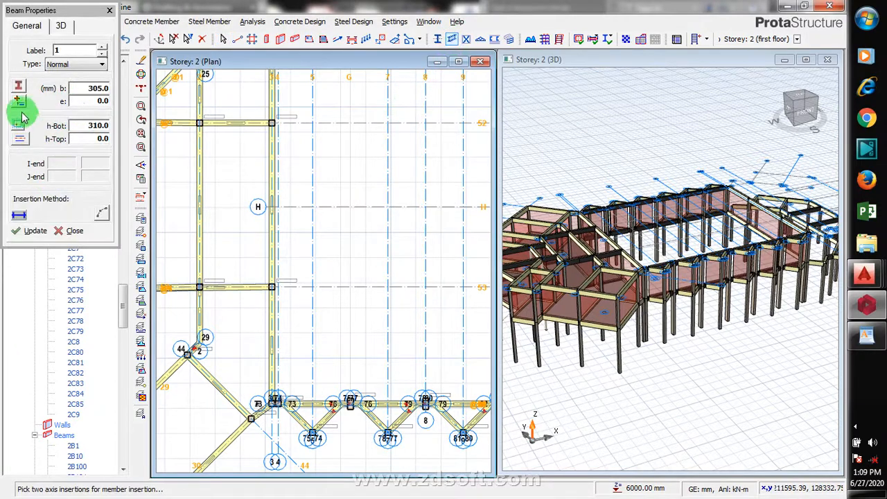
{"action": "left_click", "coordinate": [21, 92]}
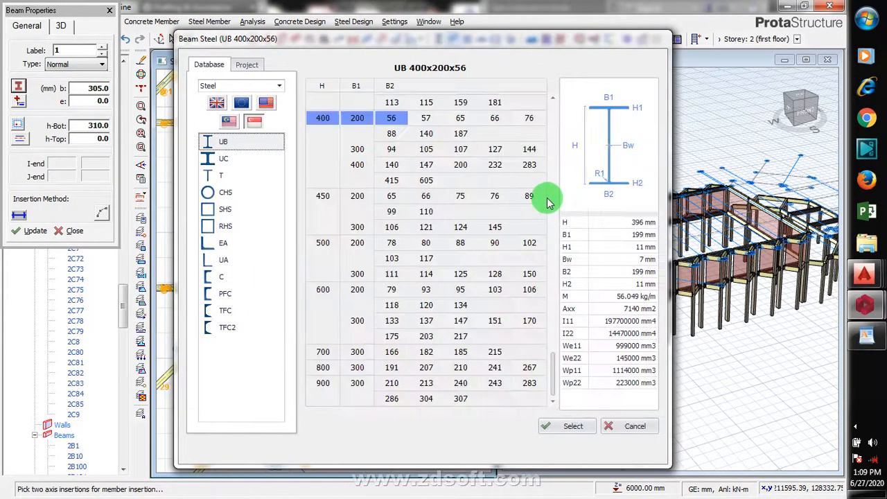
{"action": "left_click", "coordinate": [569, 425]}
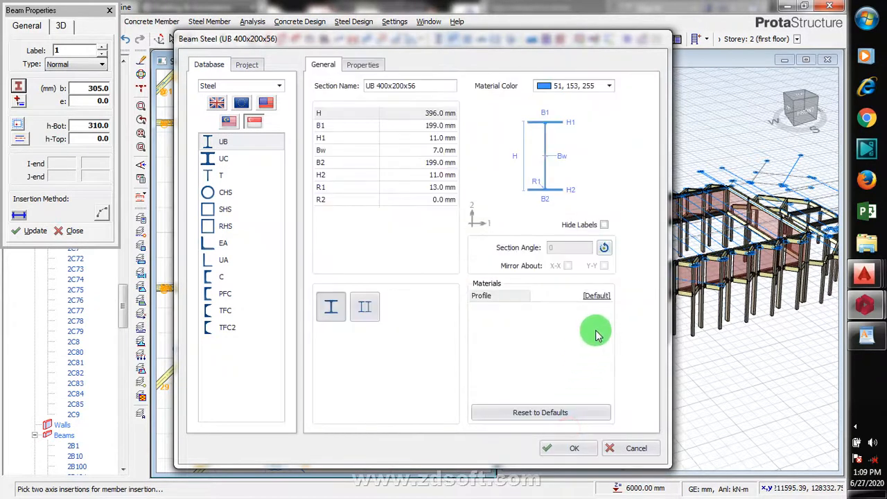
{"action": "left_click", "coordinate": [606, 248]}
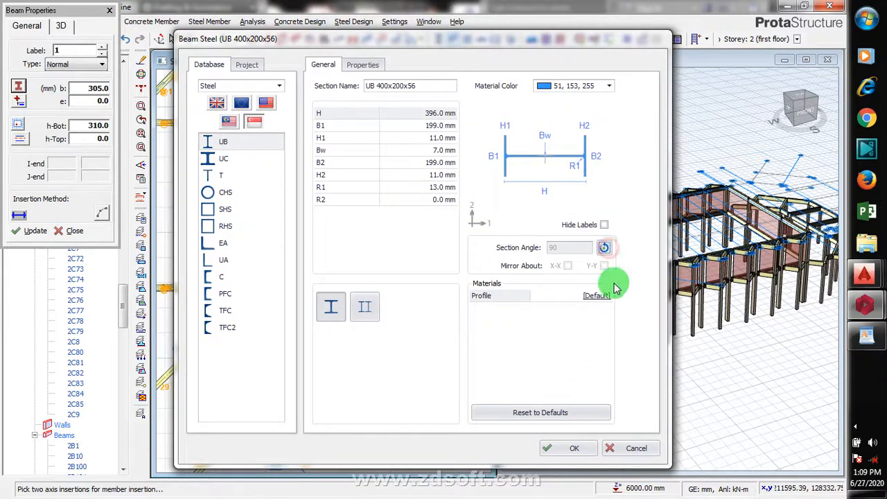
{"action": "left_click", "coordinate": [570, 449]}
- Set the steel beam's delZ-J end offset to 1500 mm
{"action": "scroll", "coordinate": [280, 415], "scroll_direction": "up", "scroll_amount": 4}
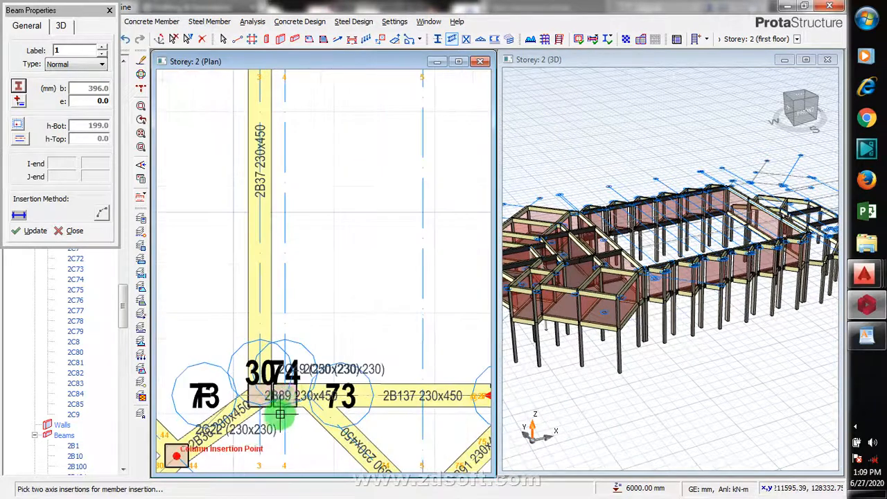
{"action": "scroll", "coordinate": [280, 397], "scroll_direction": "down", "scroll_amount": 4}
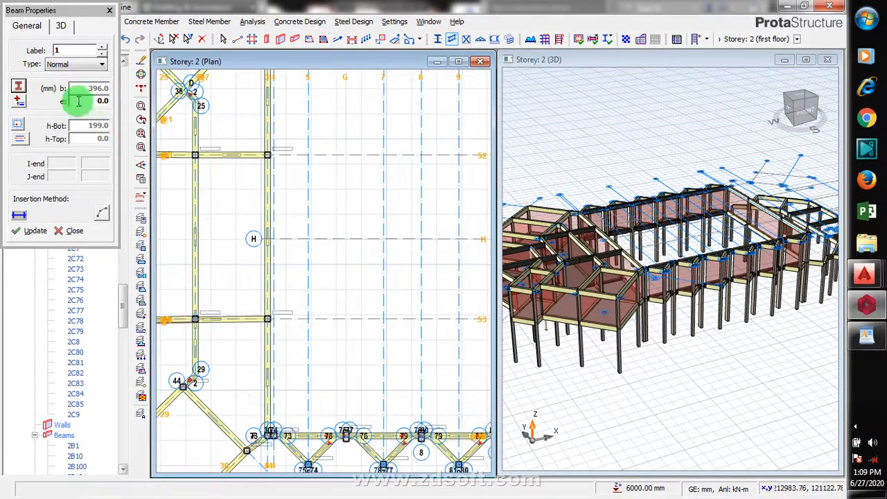
{"action": "left_click", "coordinate": [60, 24]}
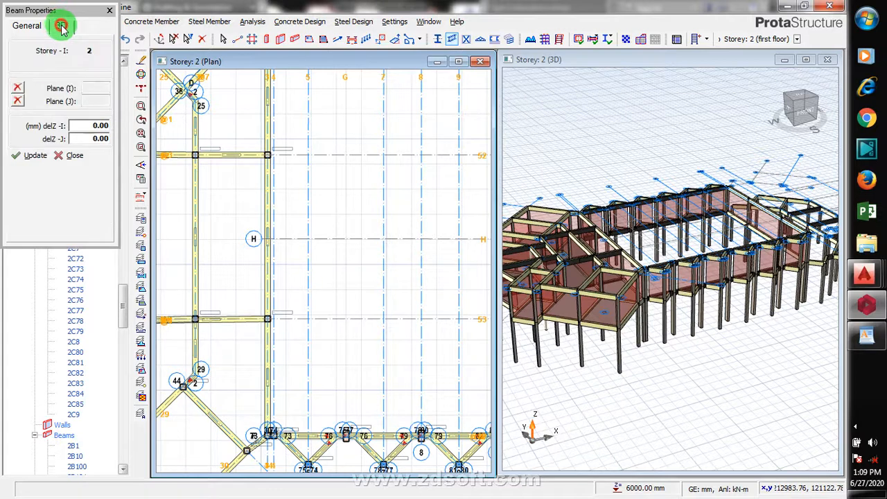
{"action": "left_click", "coordinate": [101, 137]}
{"action": "type", "text": "150"}
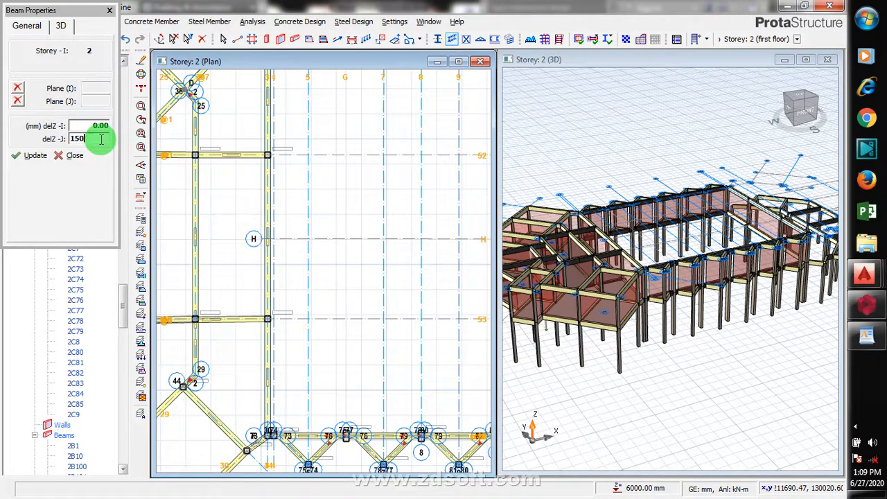
{"action": "type", "text": "0"}
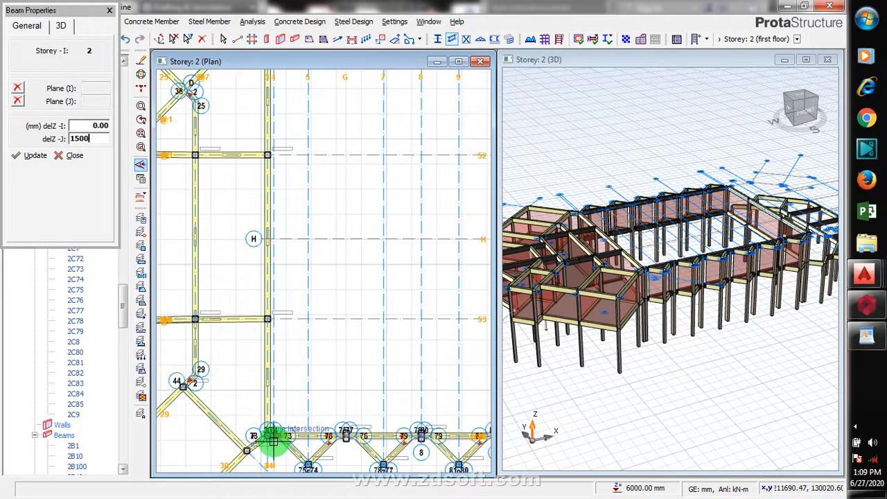
- Place a sloped steel beam along axis 4 from the lower perimeter column up to axis H
{"action": "left_click", "coordinate": [293, 388]}
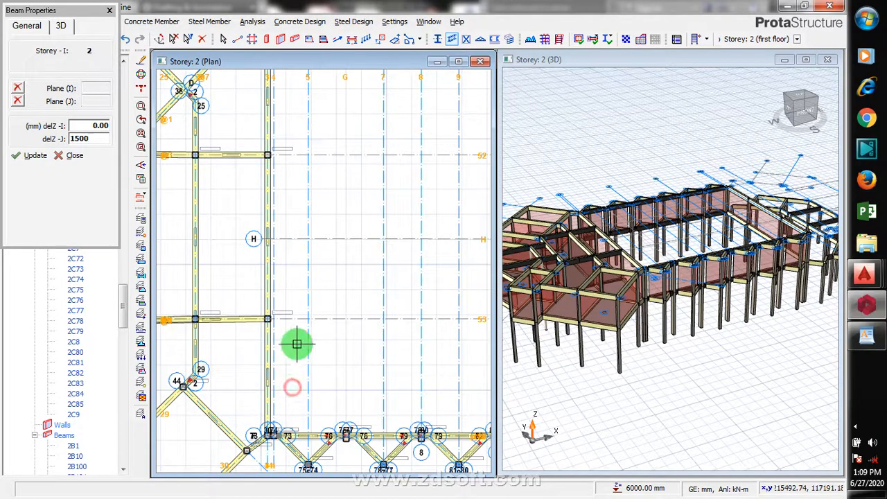
{"action": "scroll", "coordinate": [302, 327], "scroll_direction": "down", "scroll_amount": 2}
{"action": "scroll", "coordinate": [278, 442], "scroll_direction": "up", "scroll_amount": 1}
{"action": "scroll", "coordinate": [283, 440], "scroll_direction": "up", "scroll_amount": 2}
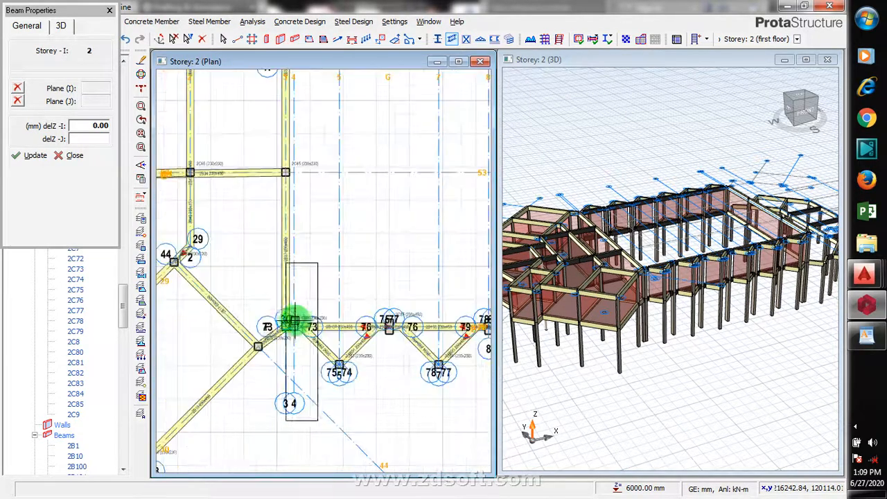
{"action": "left_click", "coordinate": [307, 251]}
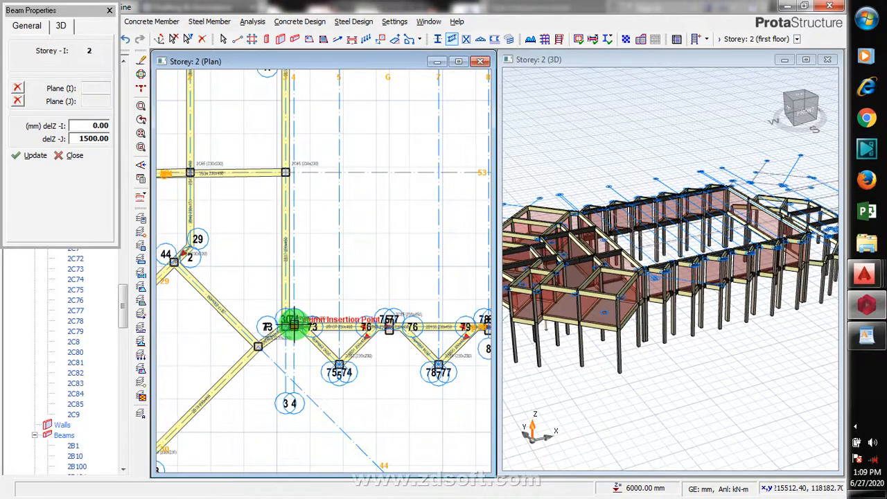
{"action": "scroll", "coordinate": [294, 326], "scroll_direction": "up", "scroll_amount": 2}
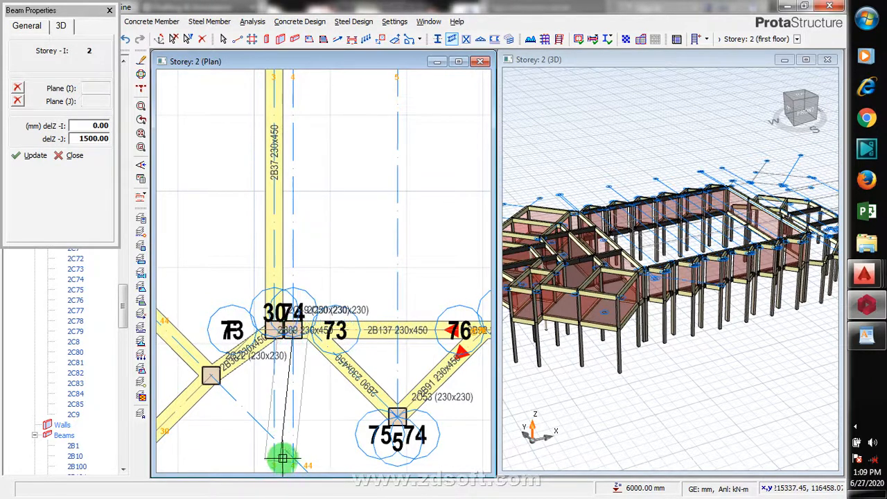
{"action": "scroll", "coordinate": [284, 451], "scroll_direction": "down", "scroll_amount": 4}
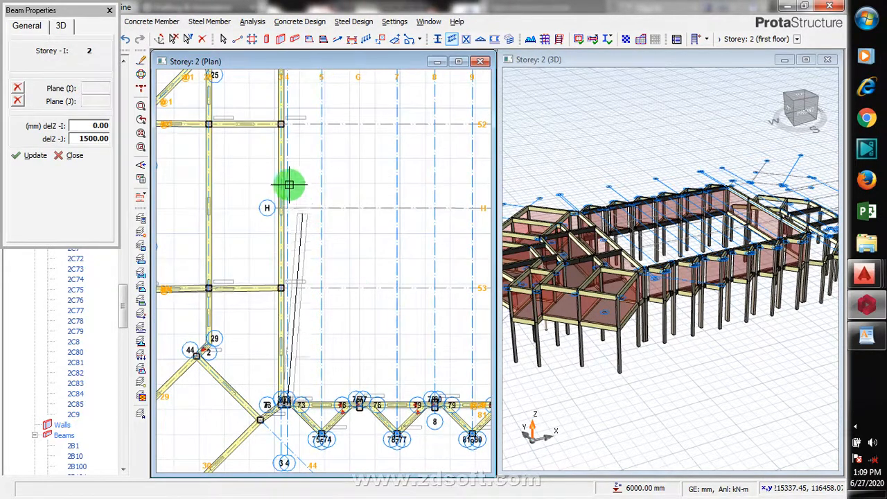
{"action": "scroll", "coordinate": [243, 392], "scroll_direction": "down", "scroll_amount": 3}
{"action": "scroll", "coordinate": [243, 358], "scroll_direction": "up", "scroll_amount": 5}
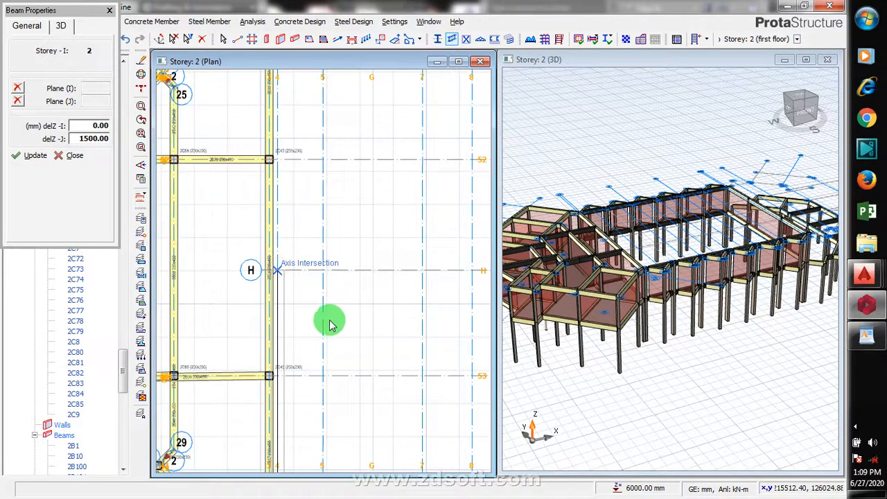
{"action": "scroll", "coordinate": [302, 284], "scroll_direction": "down", "scroll_amount": 3}
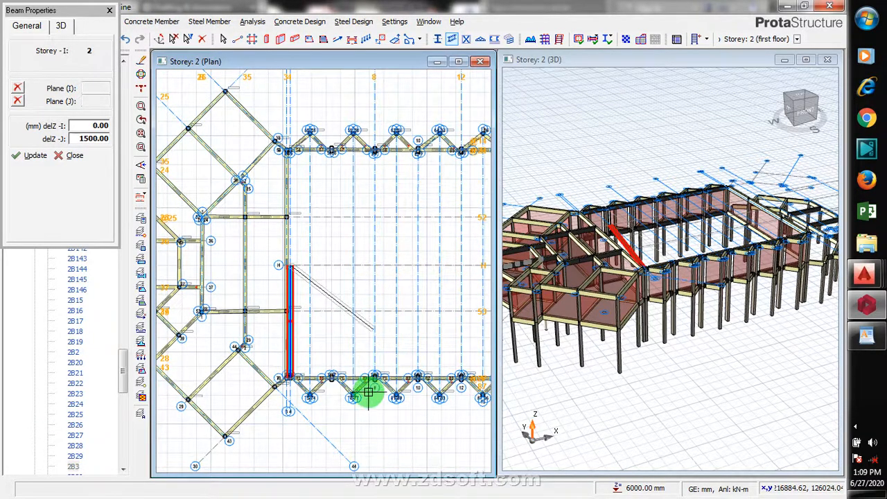
- Place sloped steel beams along axes G and 8, each from the lower edge beam up to axis H
{"action": "scroll", "coordinate": [332, 379], "scroll_direction": "up", "scroll_amount": 3}
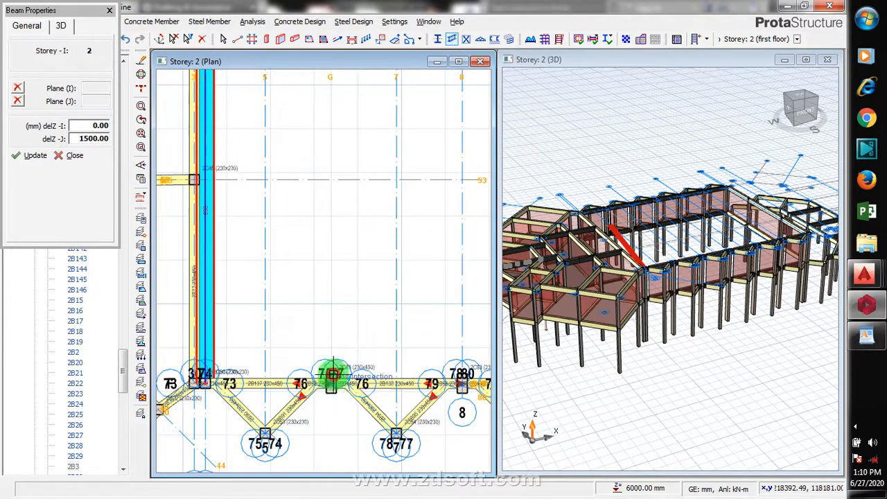
{"action": "left_click", "coordinate": [332, 375]}
{"action": "scroll", "coordinate": [326, 391], "scroll_direction": "down", "scroll_amount": 2}
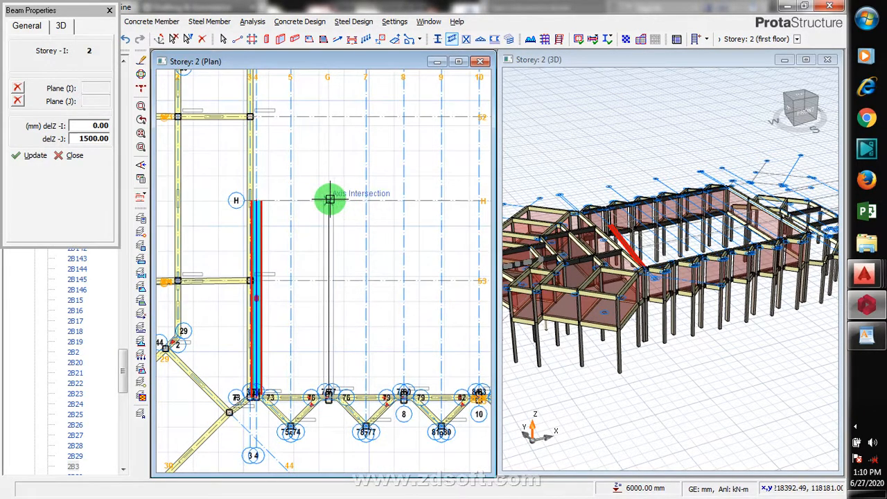
{"action": "left_click", "coordinate": [334, 201]}
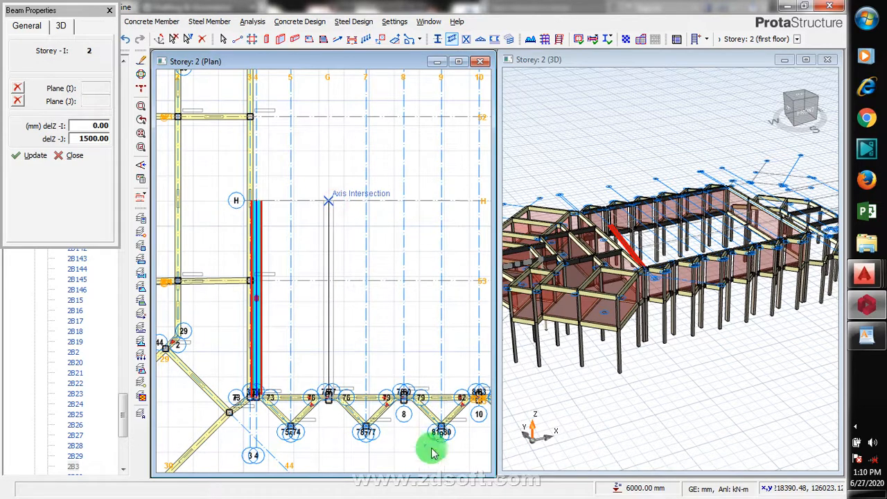
{"action": "left_click", "coordinate": [404, 394]}
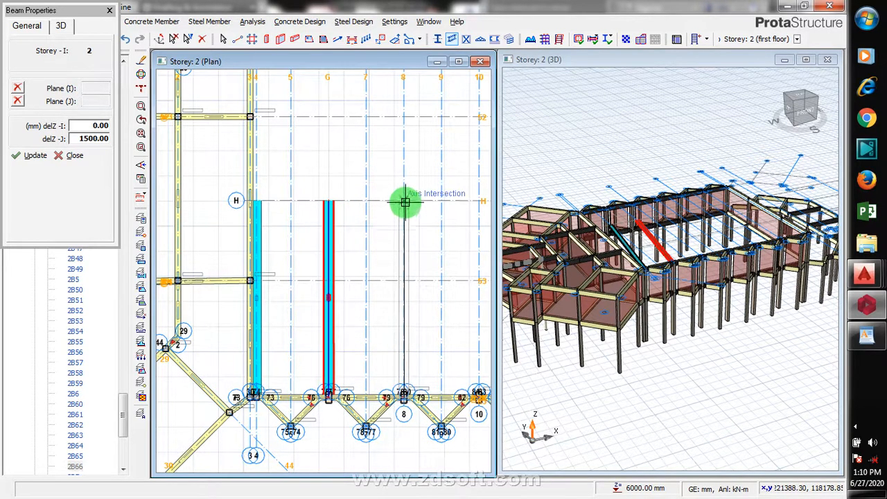
{"action": "left_click", "coordinate": [428, 213]}
- Place sloped steel beams along axes 10 and 12, each from the lower edge beam up to axis H
{"action": "scroll", "coordinate": [248, 426], "scroll_direction": "down", "scroll_amount": 3}
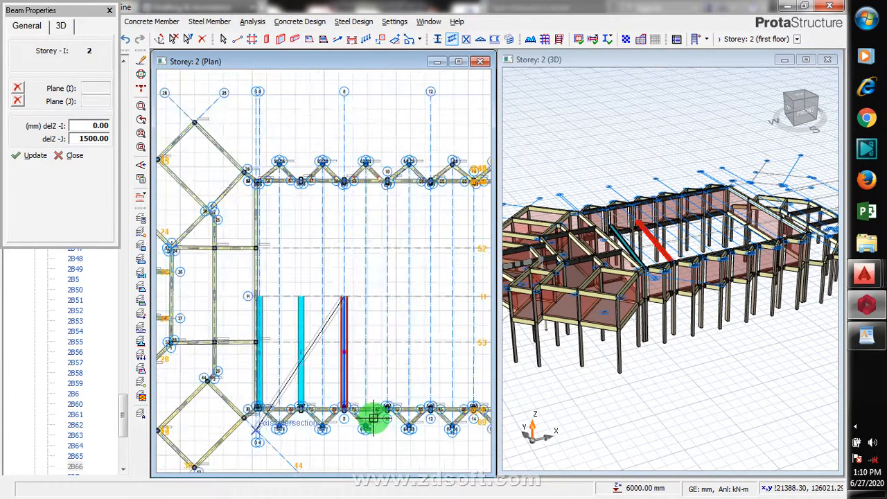
{"action": "scroll", "coordinate": [340, 428], "scroll_direction": "up", "scroll_amount": 4}
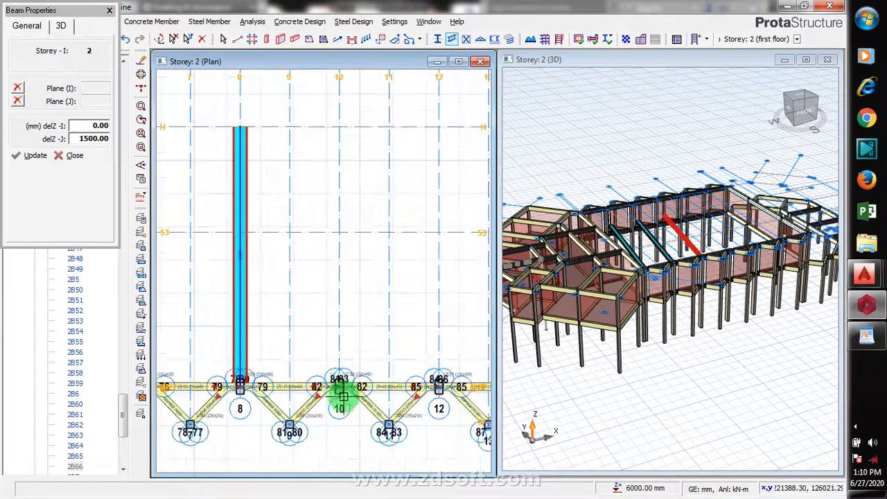
{"action": "left_click", "coordinate": [339, 386]}
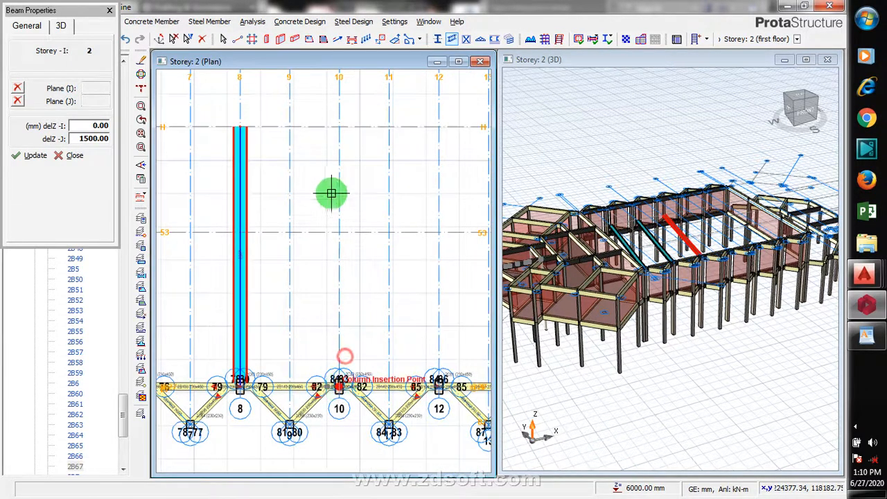
{"action": "left_click", "coordinate": [338, 127]}
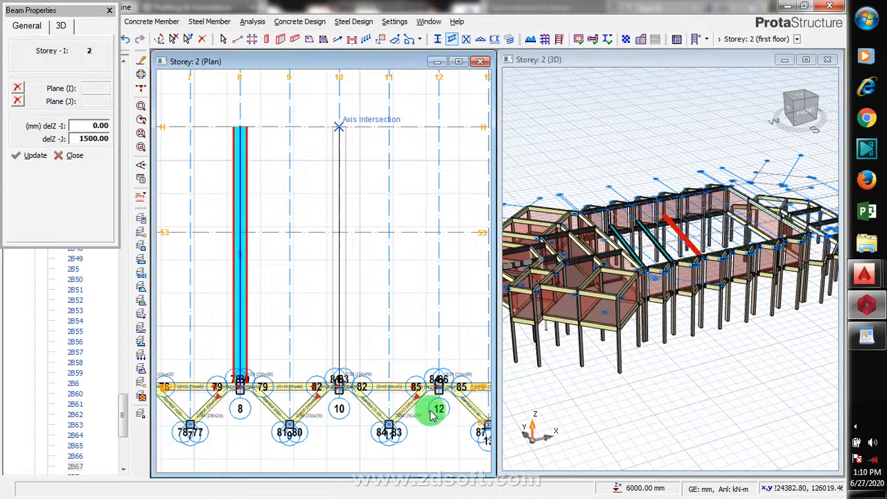
{"action": "left_click", "coordinate": [439, 386]}
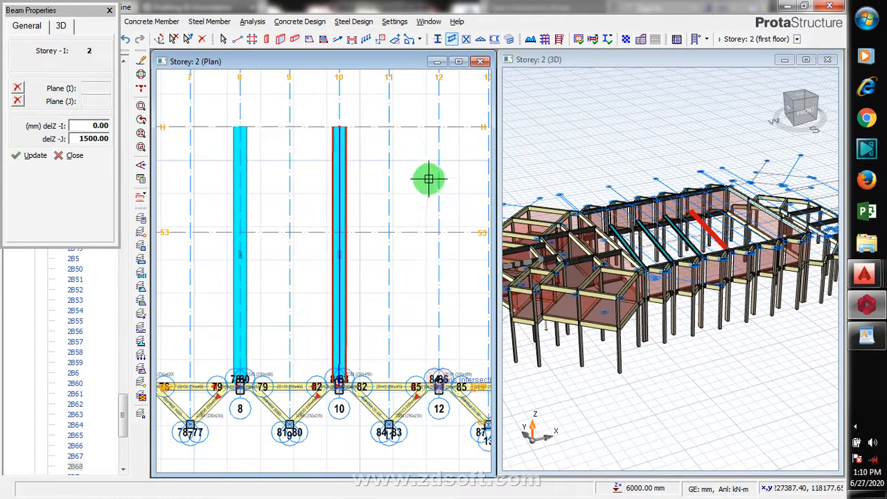
{"action": "left_click", "coordinate": [439, 128]}
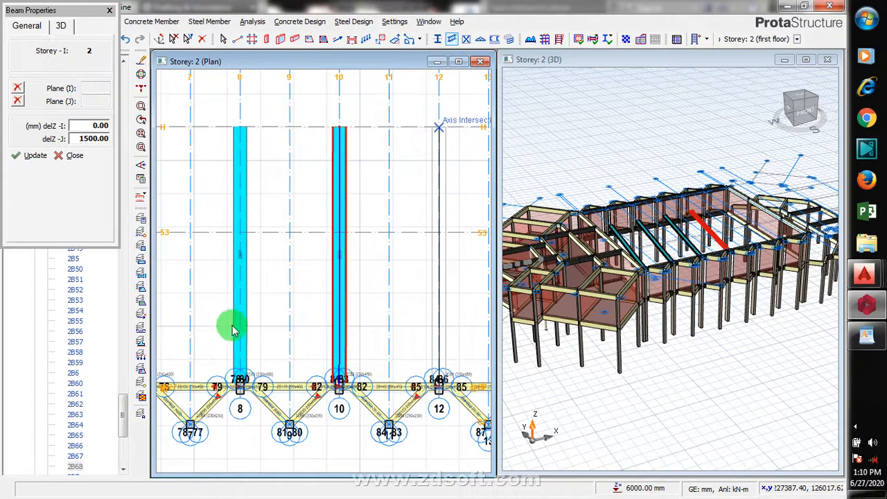
- Place sloped steel beams along axes 14 and 16, each from the lower edge beam up to axis H
{"action": "scroll", "coordinate": [346, 360], "scroll_direction": "down", "scroll_amount": 1}
{"action": "scroll", "coordinate": [294, 403], "scroll_direction": "down", "scroll_amount": 1}
{"action": "scroll", "coordinate": [294, 403], "scroll_direction": "down", "scroll_amount": 1}
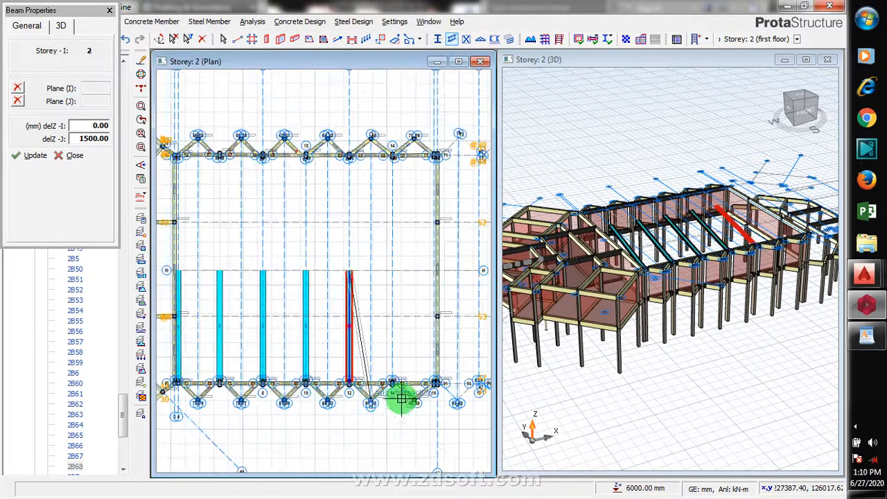
{"action": "scroll", "coordinate": [391, 394], "scroll_direction": "up", "scroll_amount": 3}
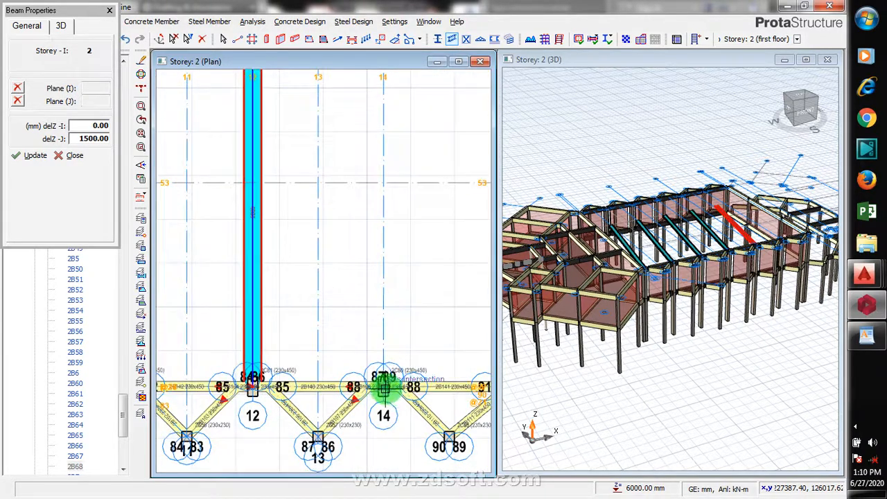
{"action": "left_click", "coordinate": [383, 388]}
{"action": "scroll", "coordinate": [381, 291], "scroll_direction": "down", "scroll_amount": 1}
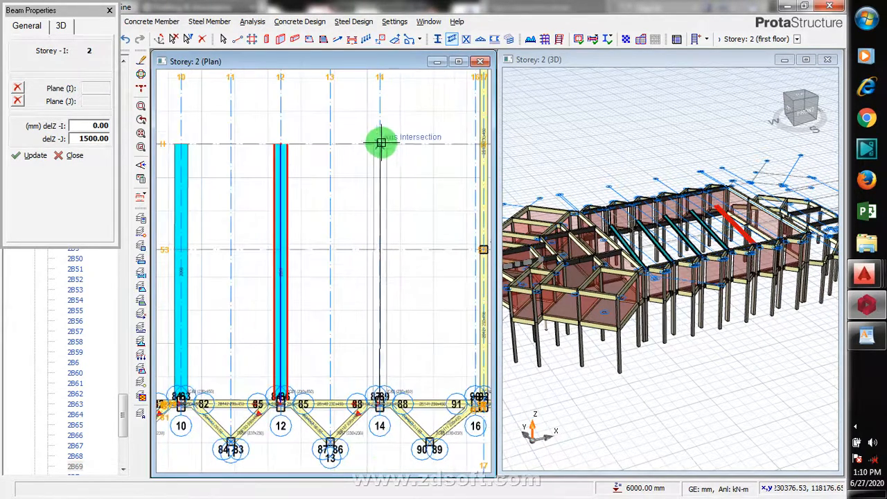
{"action": "left_click", "coordinate": [381, 144]}
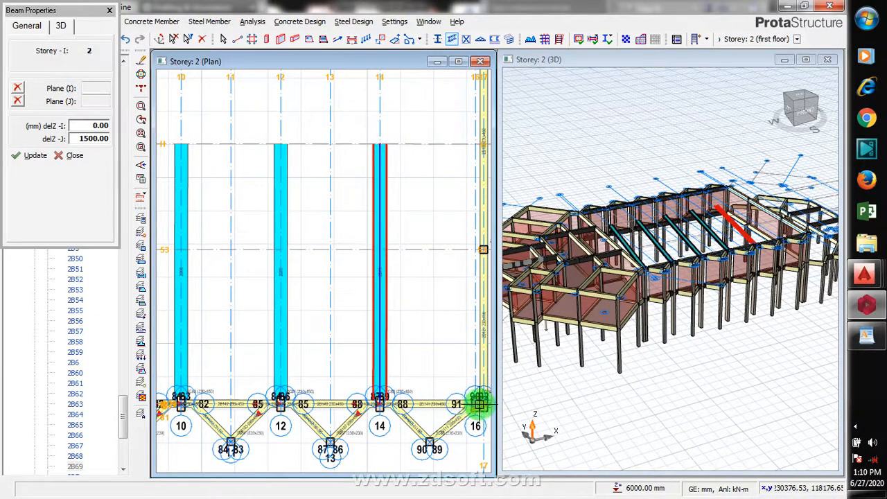
{"action": "scroll", "coordinate": [475, 409], "scroll_direction": "up", "scroll_amount": 3}
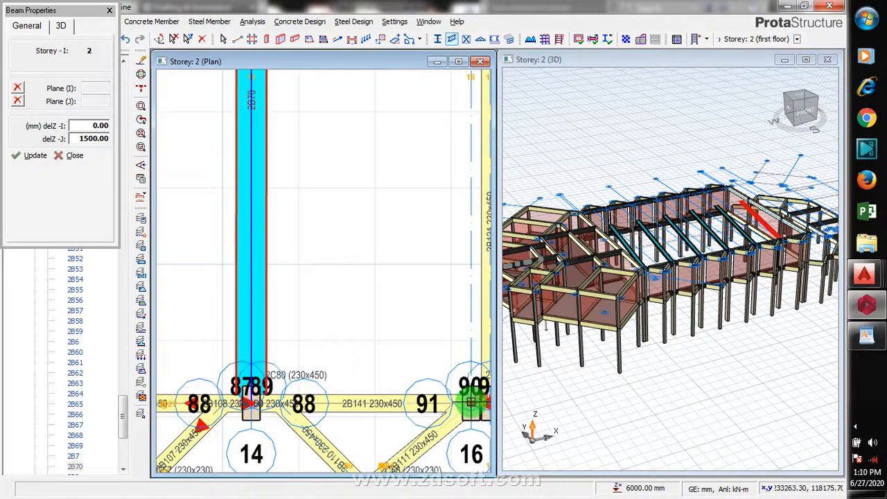
{"action": "scroll", "coordinate": [372, 457], "scroll_direction": "down", "scroll_amount": 3}
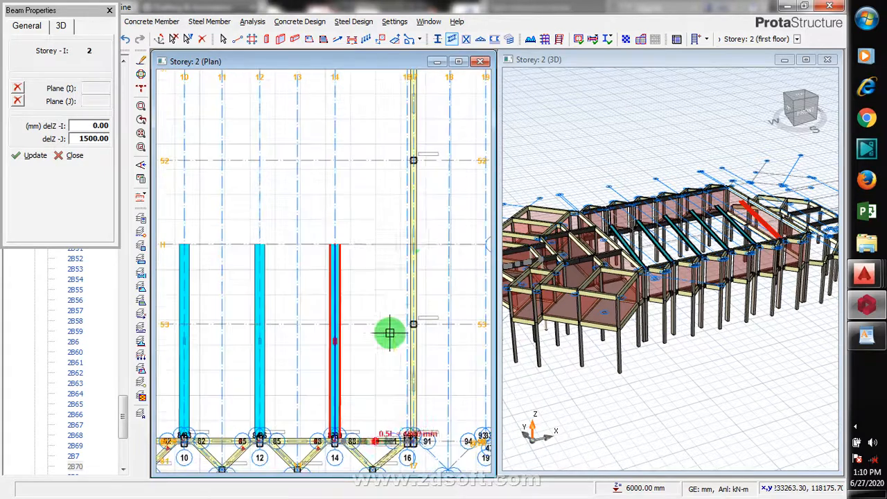
{"action": "scroll", "coordinate": [407, 242], "scroll_direction": "up", "scroll_amount": 2}
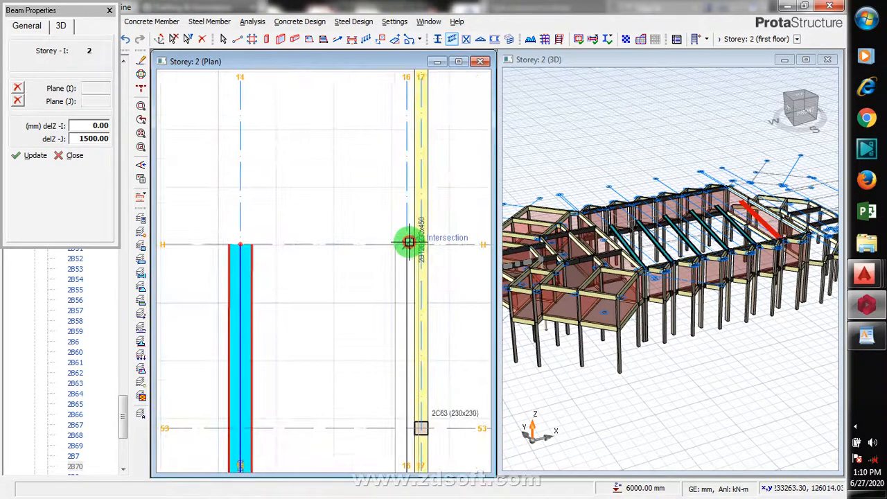
{"action": "left_click", "coordinate": [408, 242]}
{"action": "scroll", "coordinate": [460, 254], "scroll_direction": "down", "scroll_amount": 3}
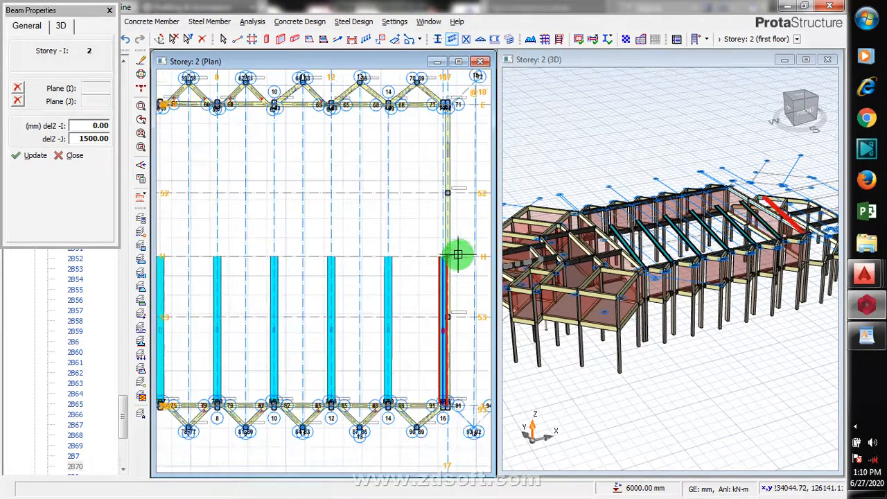
{"action": "scroll", "coordinate": [455, 268], "scroll_direction": "down", "scroll_amount": 3}
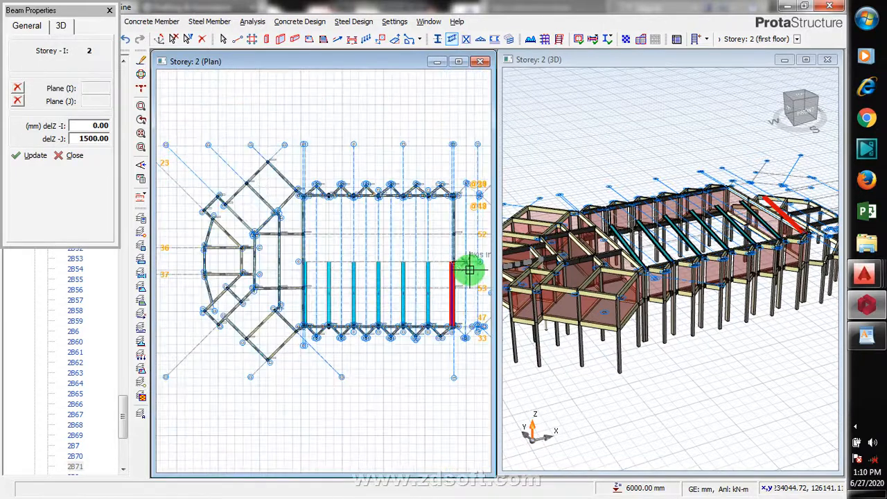
{"action": "scroll", "coordinate": [468, 268], "scroll_direction": "up", "scroll_amount": 1}
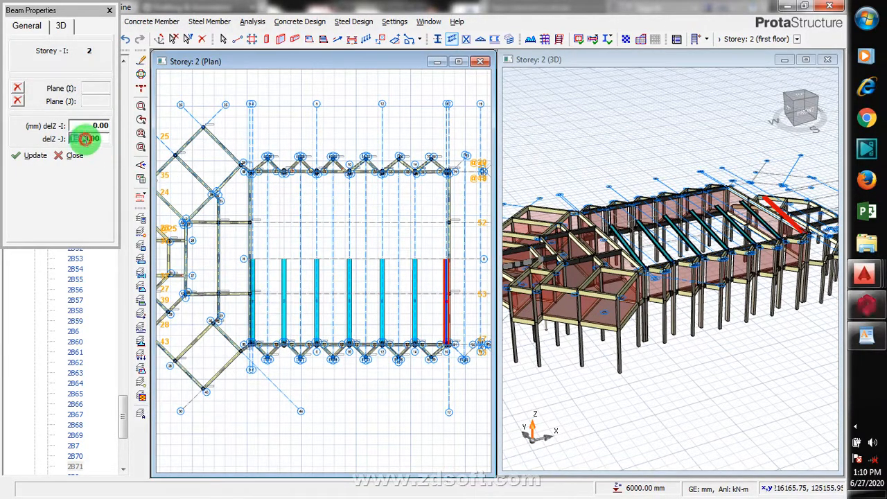
- Set the steel beam's end offsets to delZ-I 1500 mm and delZ-J 0 mm
{"action": "left_click_drag", "start_coordinate": [84, 138], "coordinate": [70, 139]}
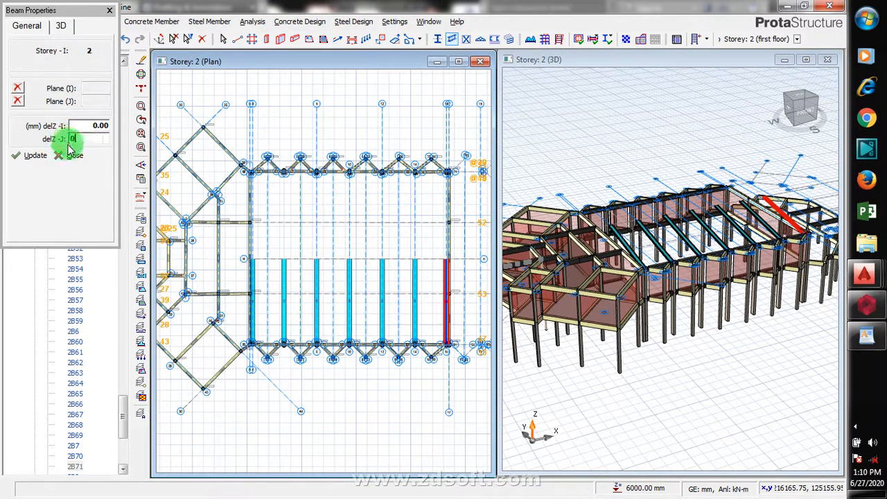
{"action": "left_click", "coordinate": [93, 124]}
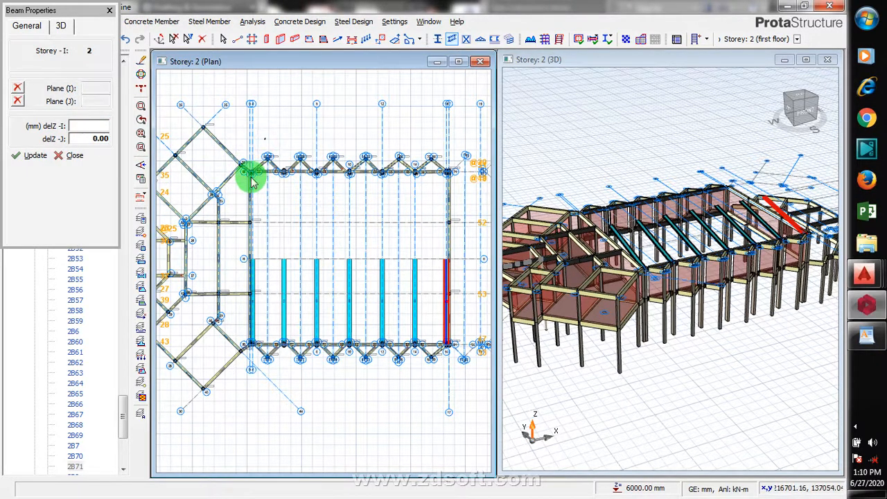
{"action": "scroll", "coordinate": [250, 175], "scroll_direction": "up", "scroll_amount": 2}
{"action": "scroll", "coordinate": [251, 175], "scroll_direction": "up", "scroll_amount": 2}
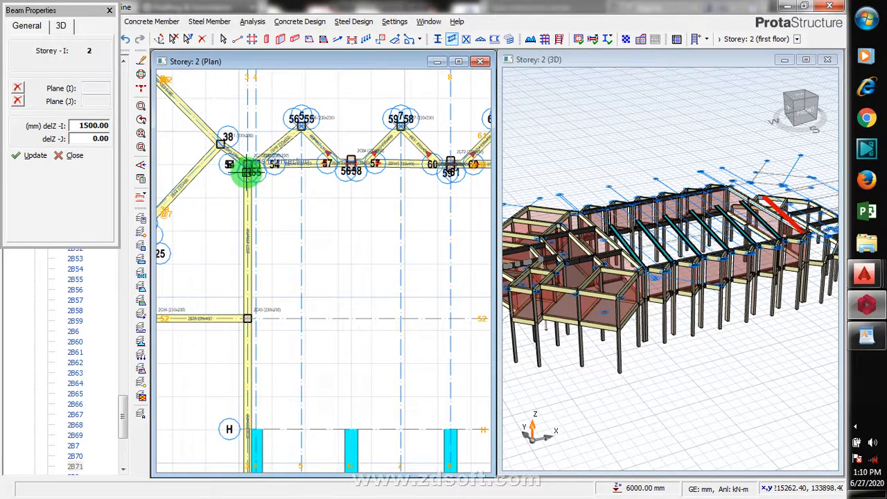
- Place a sloped steel beam along axis 4 from the upper edge beam down to axis H
{"action": "scroll", "coordinate": [249, 171], "scroll_direction": "up", "scroll_amount": 3}
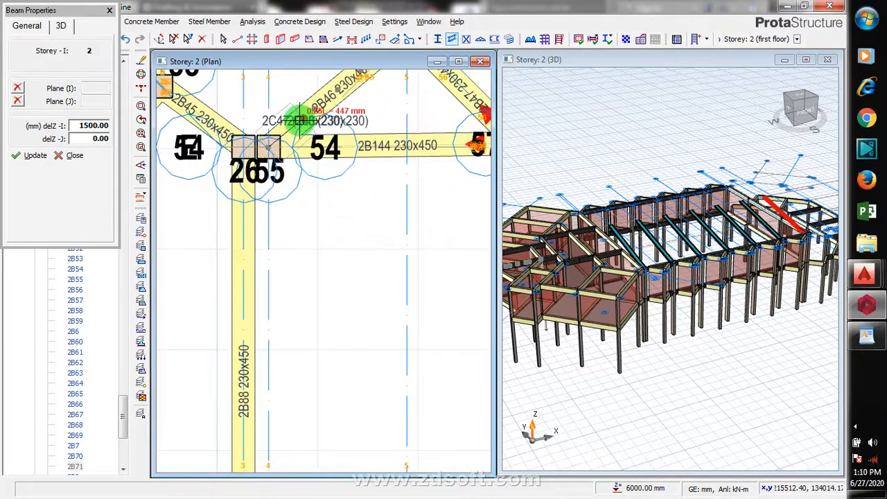
{"action": "scroll", "coordinate": [296, 131], "scroll_direction": "down", "scroll_amount": 3}
{"action": "scroll", "coordinate": [287, 340], "scroll_direction": "up", "scroll_amount": 3}
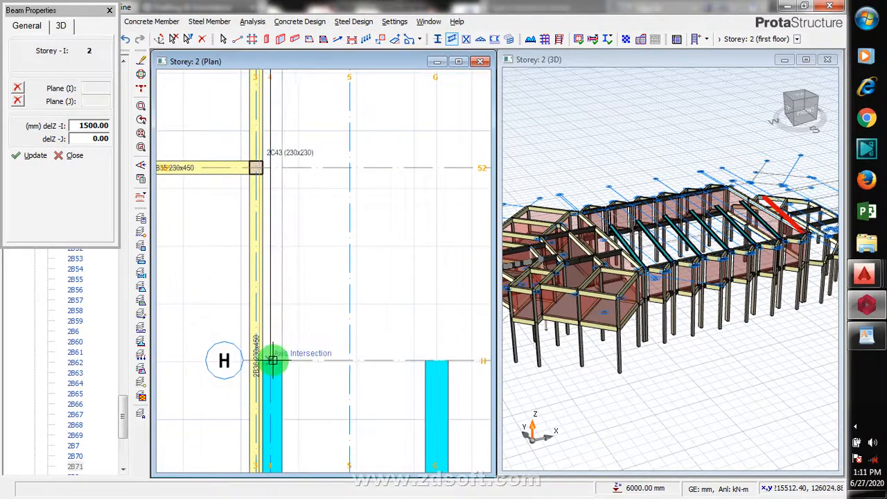
{"action": "left_click", "coordinate": [272, 361]}
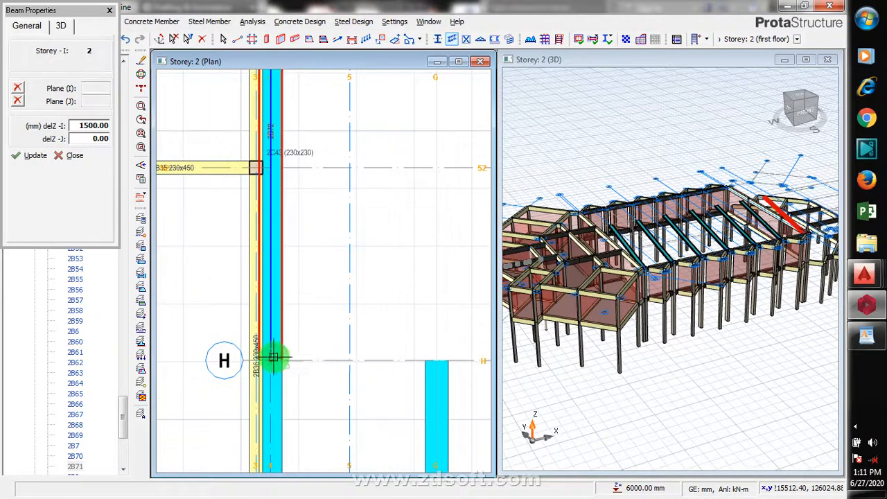
{"action": "scroll", "coordinate": [274, 347], "scroll_direction": "down", "scroll_amount": 2}
{"action": "scroll", "coordinate": [271, 338], "scroll_direction": "down", "scroll_amount": 2}
{"action": "key", "text": "Escape"}
- Place sloped steel beams along axes 6 and 8, each from the upper edge beam down to axis H
{"action": "scroll", "coordinate": [320, 204], "scroll_direction": "up", "scroll_amount": 2}
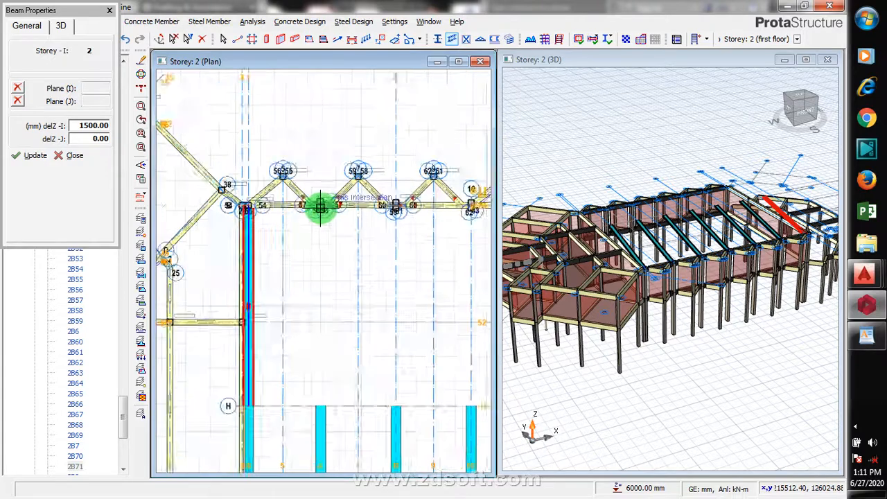
{"action": "left_click", "coordinate": [320, 203]}
{"action": "scroll", "coordinate": [332, 293], "scroll_direction": "down", "scroll_amount": 3}
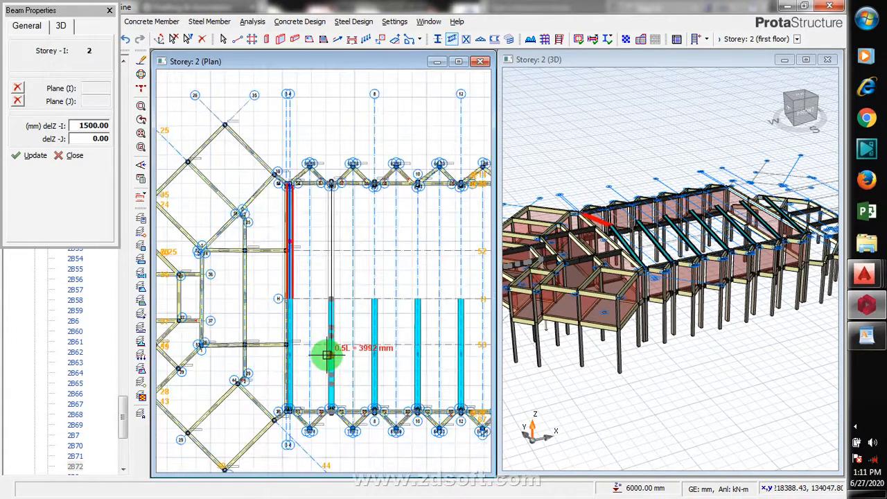
{"action": "left_click", "coordinate": [331, 299]}
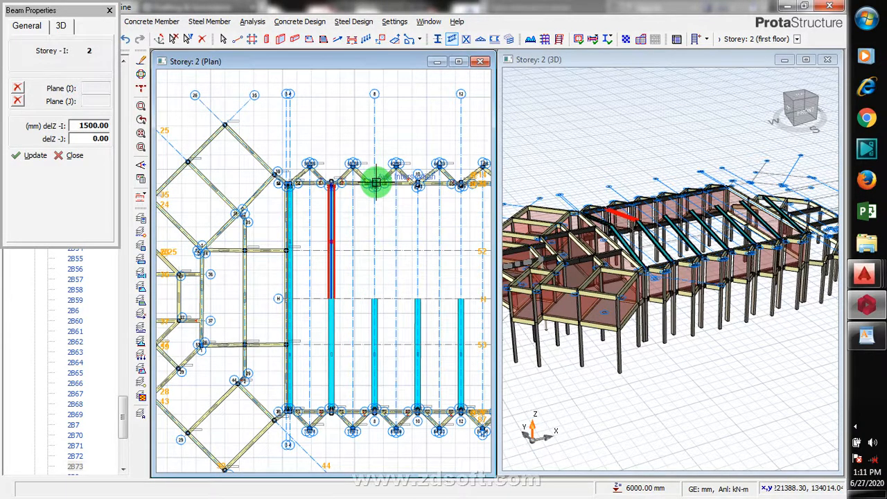
{"action": "scroll", "coordinate": [375, 183], "scroll_direction": "up", "scroll_amount": 2}
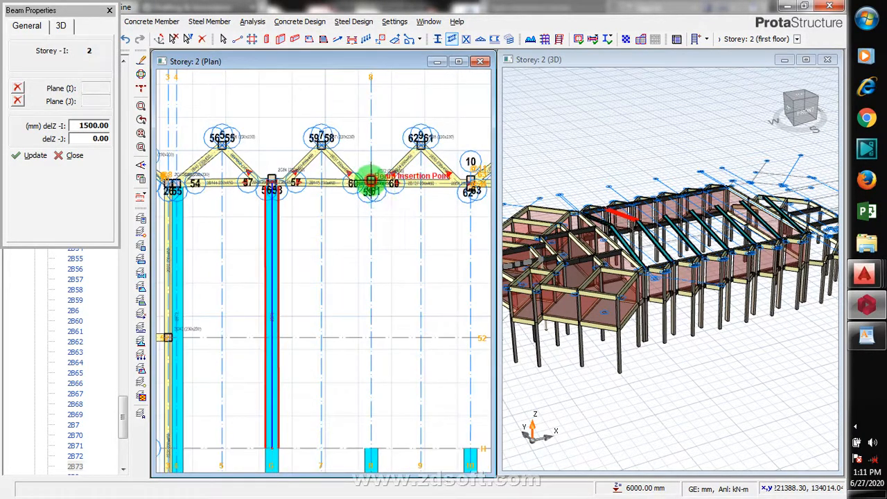
{"action": "left_click", "coordinate": [371, 181]}
{"action": "scroll", "coordinate": [374, 183], "scroll_direction": "down", "scroll_amount": 2}
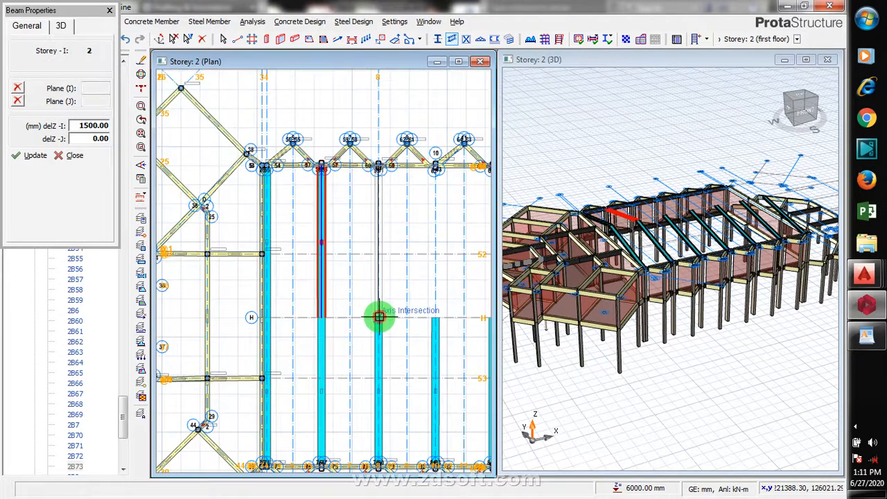
{"action": "left_click", "coordinate": [379, 317]}
- Place sloped steel beams along axes 10 and 12, each from the upper edge beam down to axis H
{"action": "scroll", "coordinate": [406, 273], "scroll_direction": "down", "scroll_amount": 1}
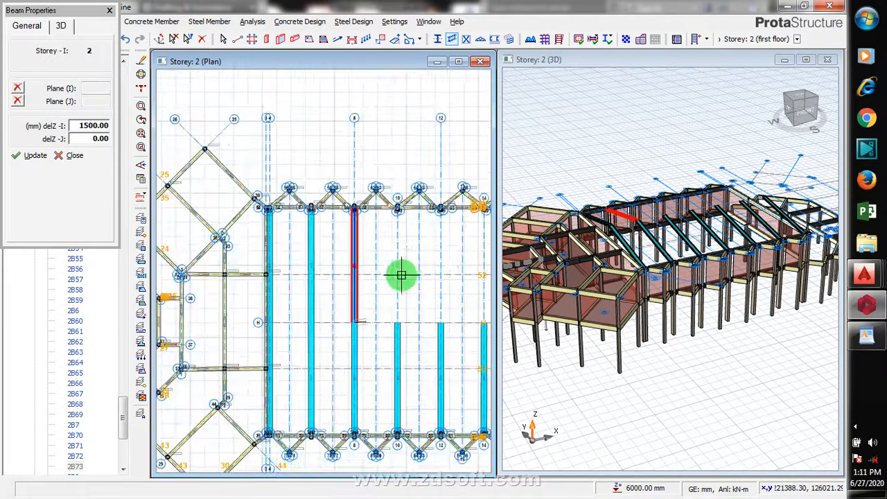
{"action": "left_click", "coordinate": [399, 208]}
{"action": "left_click", "coordinate": [398, 319]}
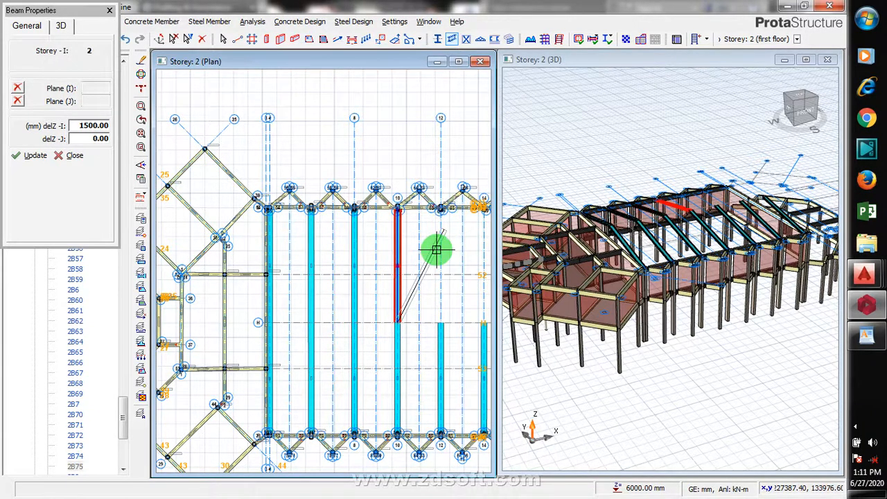
{"action": "key", "text": "Escape"}
{"action": "left_click", "coordinate": [441, 208]}
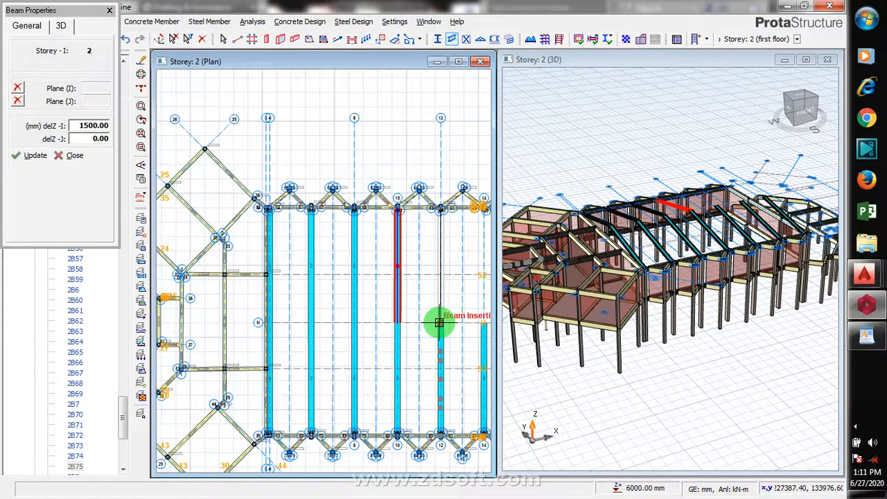
{"action": "left_click", "coordinate": [432, 324]}
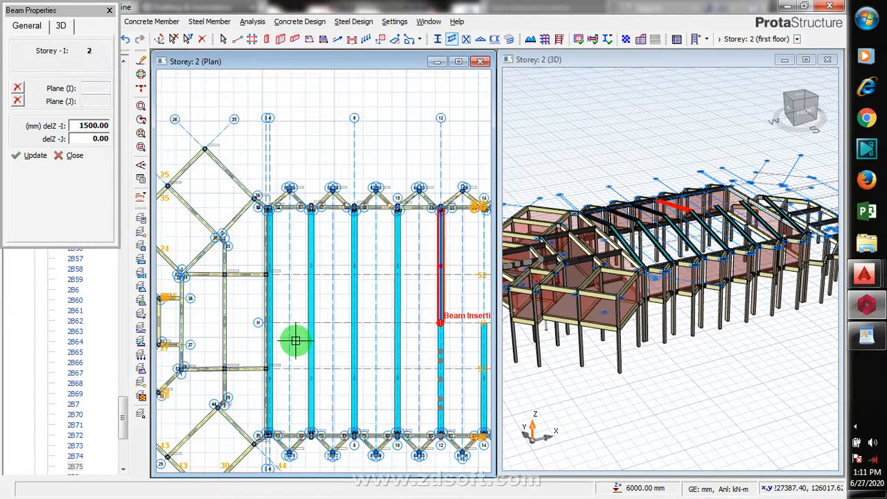
- Place sloped steel beams along axes 14 and 16, each from the upper edge beam down to axis H
{"action": "scroll", "coordinate": [285, 339], "scroll_direction": "down", "scroll_amount": 4}
{"action": "scroll", "coordinate": [367, 326], "scroll_direction": "up", "scroll_amount": 2}
{"action": "scroll", "coordinate": [379, 333], "scroll_direction": "up", "scroll_amount": 2}
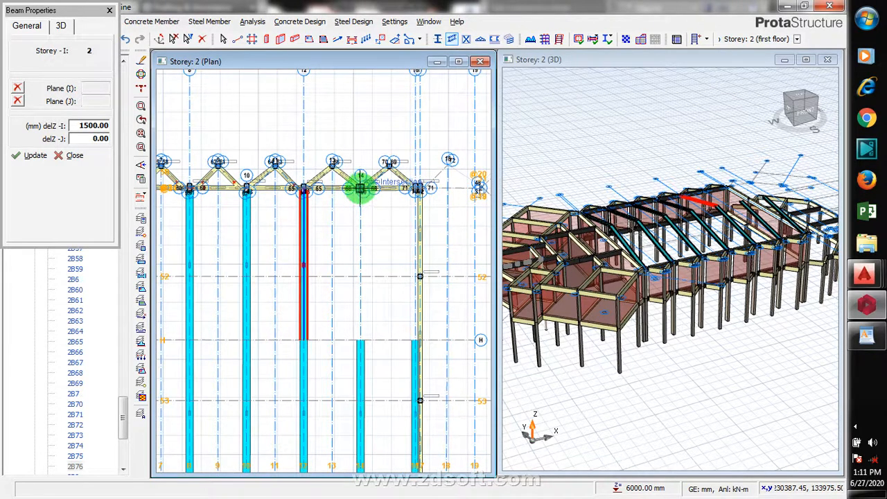
{"action": "left_click", "coordinate": [360, 188]}
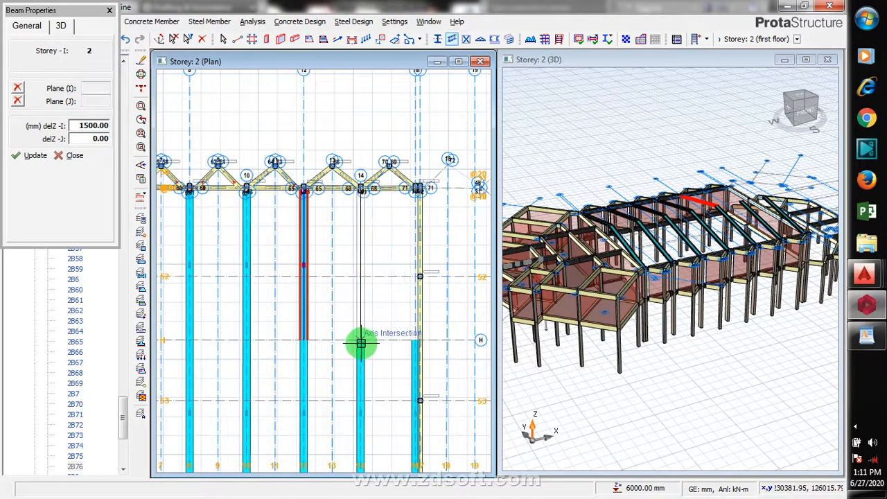
{"action": "left_click", "coordinate": [360, 341]}
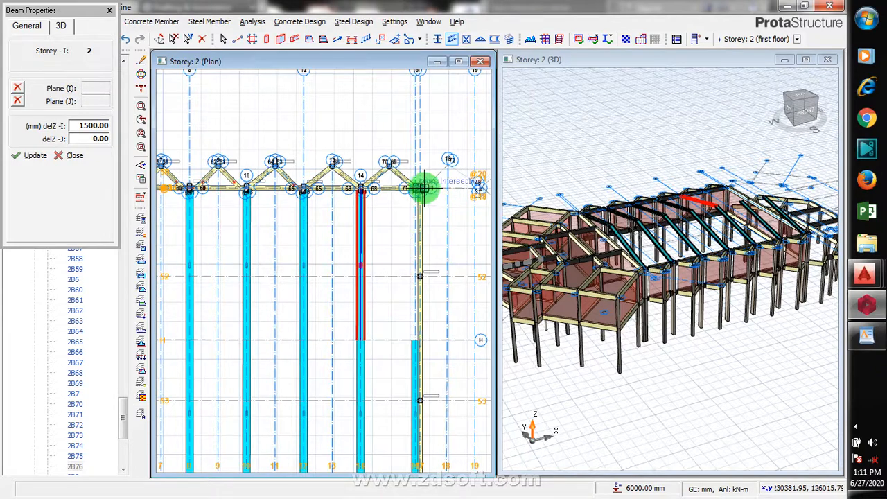
{"action": "scroll", "coordinate": [424, 196], "scroll_direction": "up", "scroll_amount": 3}
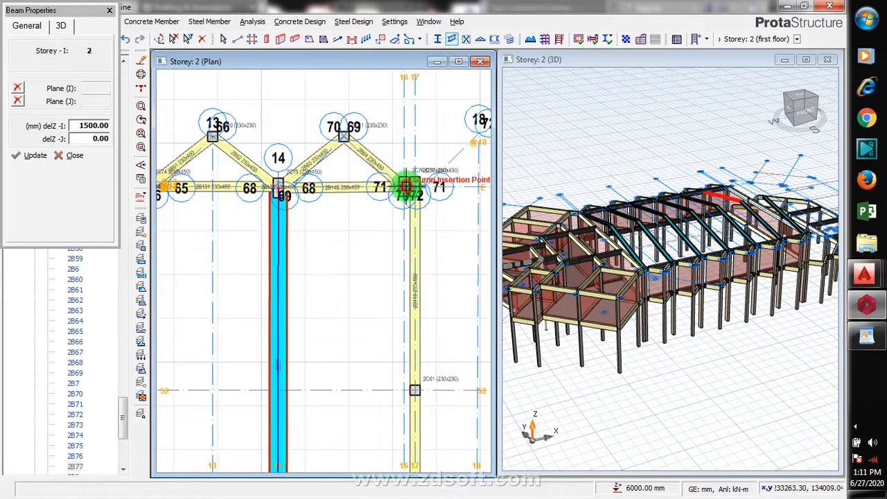
{"action": "left_click", "coordinate": [405, 185]}
{"action": "scroll", "coordinate": [416, 313], "scroll_direction": "down", "scroll_amount": 3}
{"action": "scroll", "coordinate": [416, 317], "scroll_direction": "up", "scroll_amount": 2}
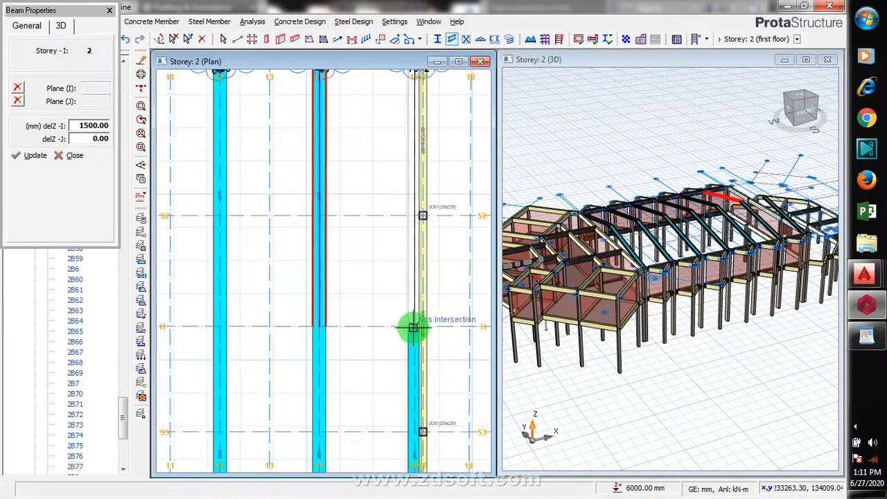
{"action": "left_click", "coordinate": [414, 327]}
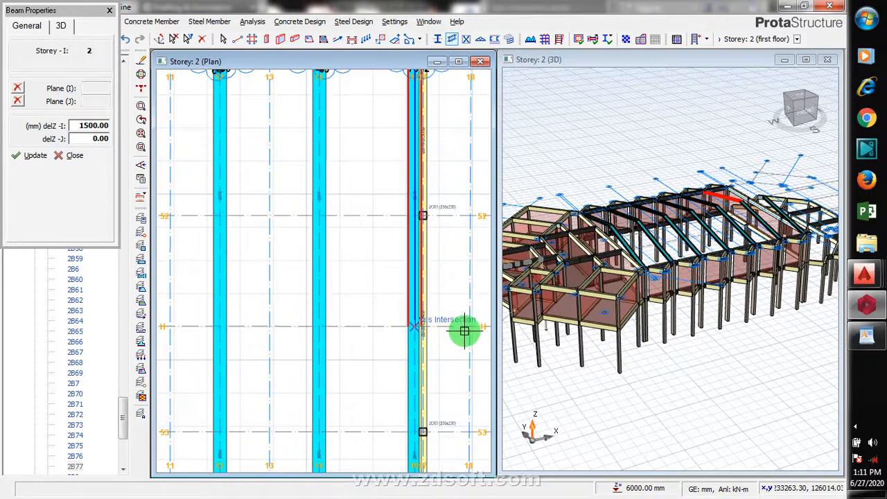
{"action": "scroll", "coordinate": [465, 330], "scroll_direction": "down", "scroll_amount": 1}
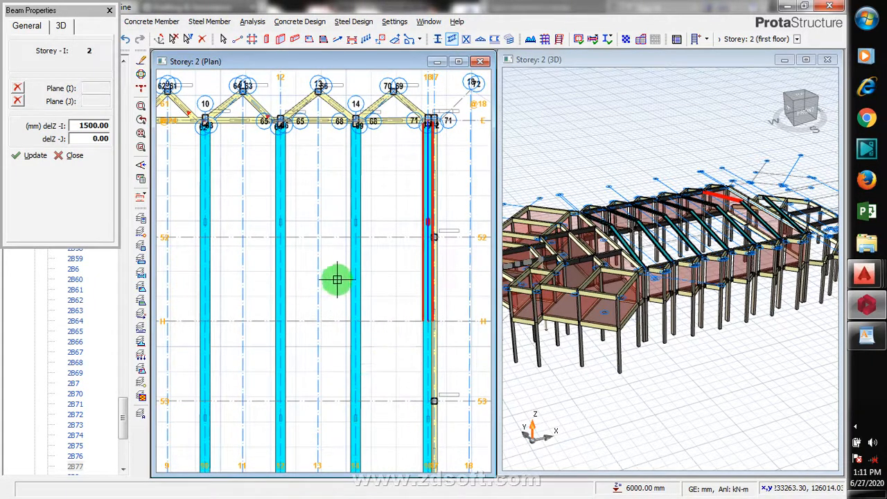
{"action": "scroll", "coordinate": [465, 273], "scroll_direction": "down", "scroll_amount": 1}
{"action": "scroll", "coordinate": [418, 338], "scroll_direction": "down", "scroll_amount": 1}
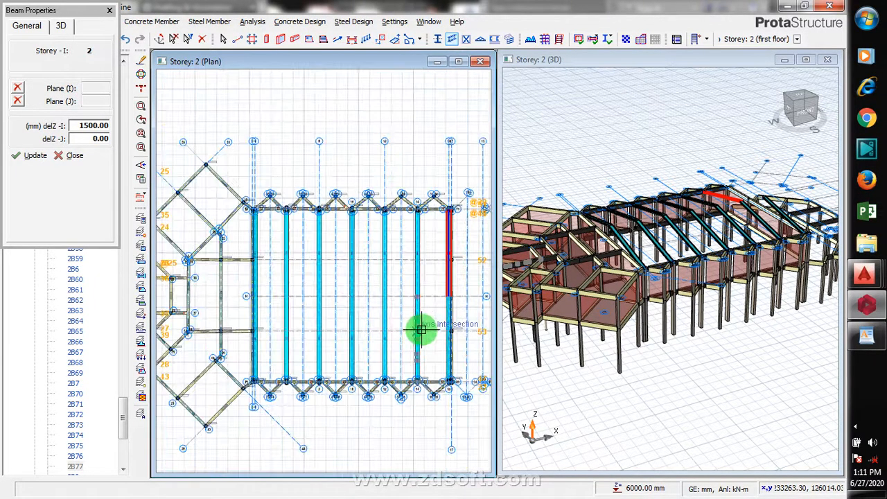
{"action": "key", "text": "Escape"}
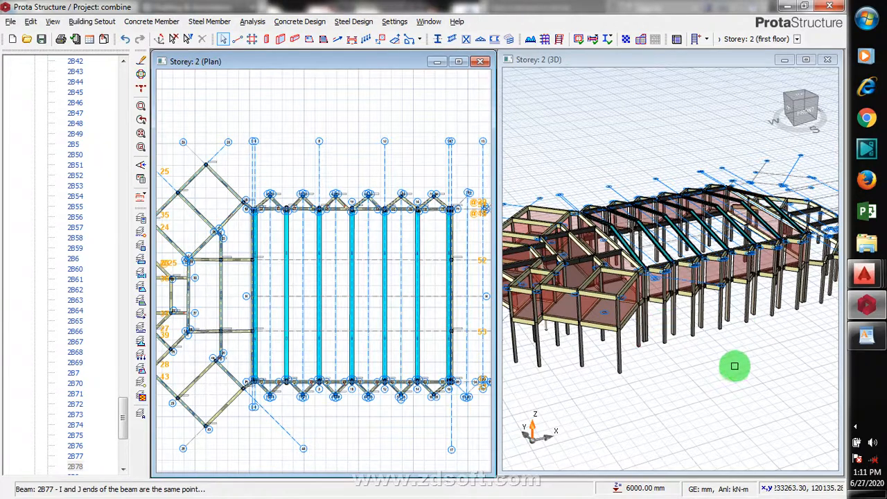
- Generate UPN100 purlins at 1000 mm spacing with a 200 mm first offset between the end sloped beams of the lower roof slope
{"action": "mouse_move", "coordinate": [737, 365]}
{"action": "middle_mouse_down"}
{"action": "mouse_move", "coordinate": [697, 362]}
{"action": "mouse_move", "coordinate": [699, 376]}
{"action": "mouse_move", "coordinate": [734, 388]}
{"action": "mouse_move", "coordinate": [751, 358]}
{"action": "mouse_move", "coordinate": [717, 362]}
{"action": "mouse_move", "coordinate": [704, 384]}
{"action": "middle_mouse_up"}
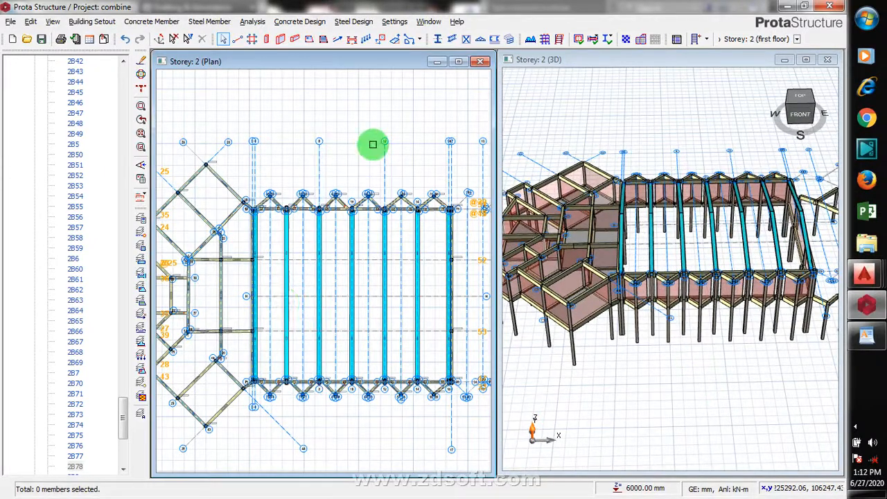
{"action": "left_click", "coordinate": [495, 41]}
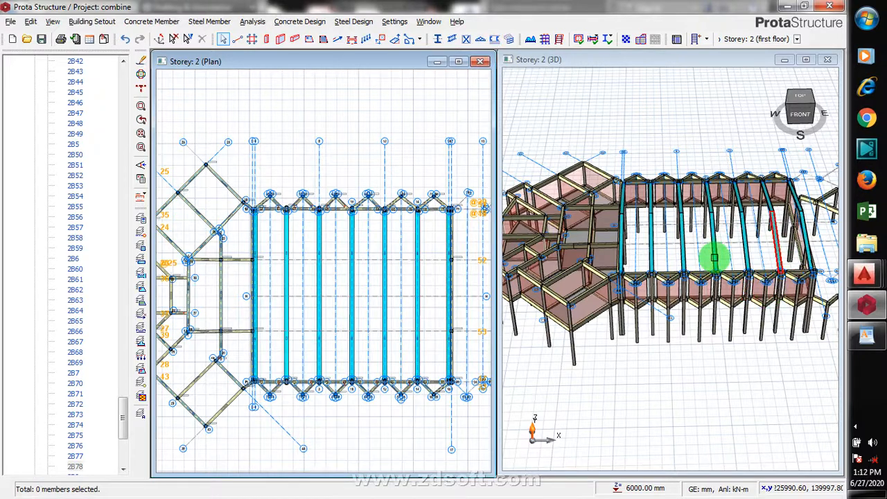
{"action": "scroll", "coordinate": [715, 258], "scroll_direction": "up", "scroll_amount": 4}
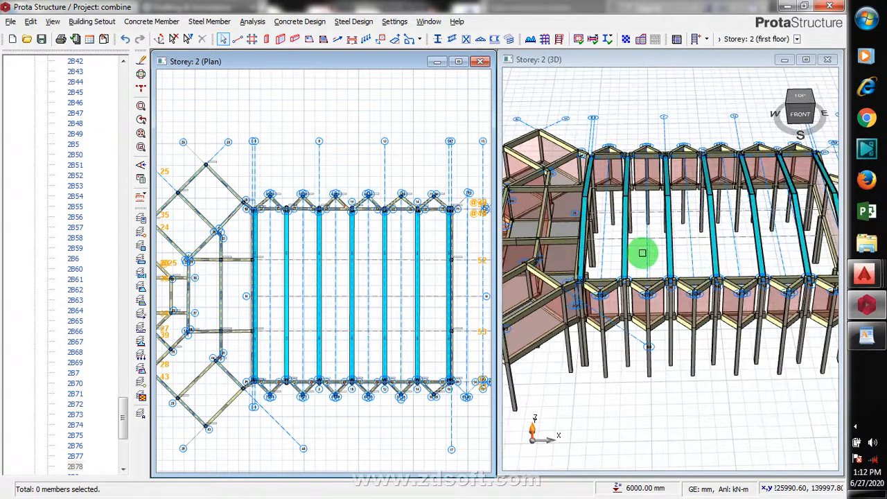
{"action": "scroll", "coordinate": [772, 261], "scroll_direction": "down", "scroll_amount": 1}
{"action": "scroll", "coordinate": [824, 245], "scroll_direction": "up", "scroll_amount": 2}
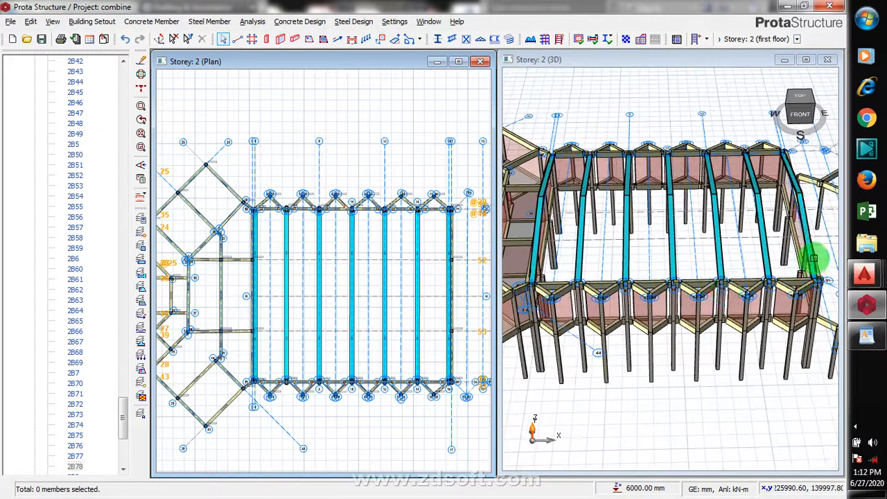
{"action": "left_click", "coordinate": [493, 40]}
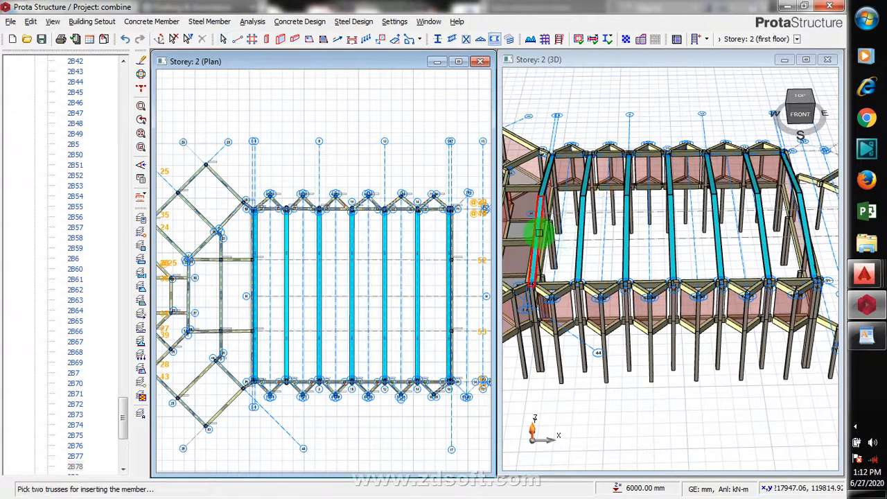
{"action": "left_click", "coordinate": [539, 234]}
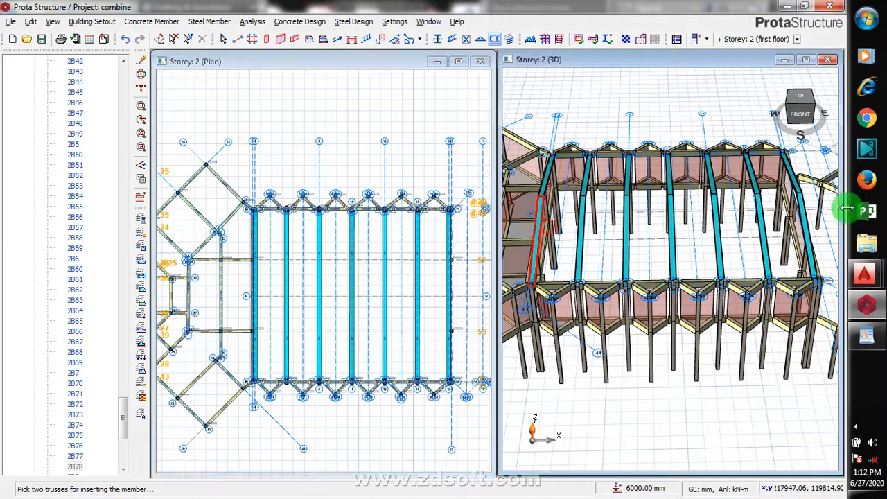
{"action": "left_click", "coordinate": [809, 221]}
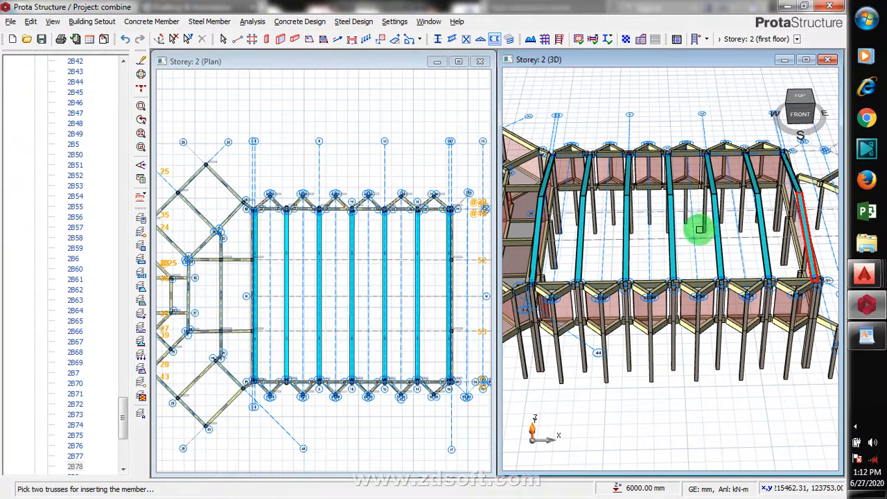
{"action": "left_click", "coordinate": [777, 213]}
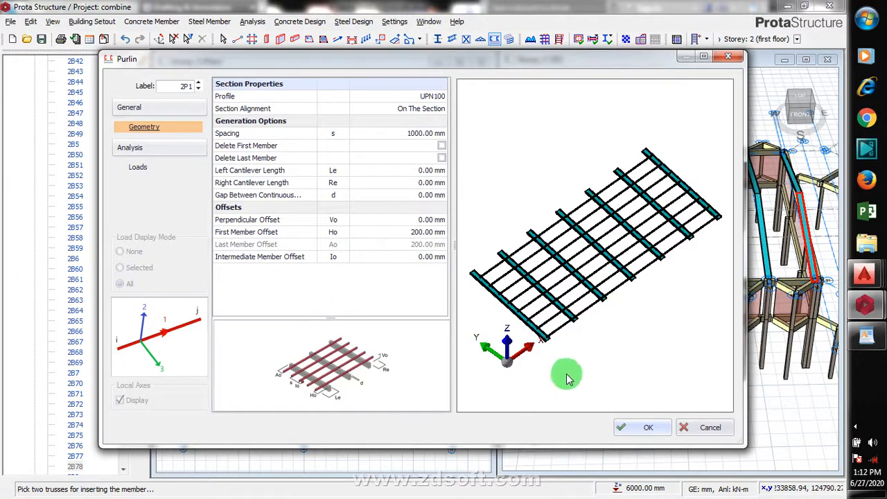
{"action": "left_click", "coordinate": [644, 429]}
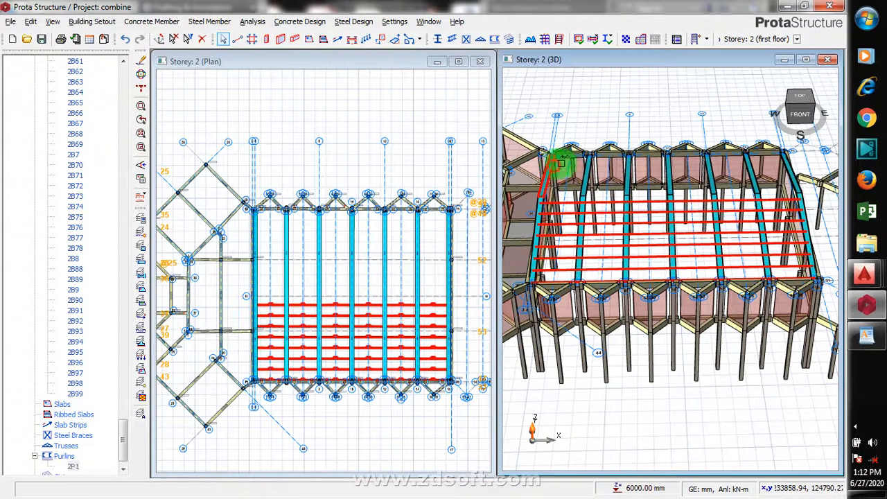
- Generate UPN100 purlins with the same settings between the end sloped beams of the upper roof slope
{"action": "left_click", "coordinate": [798, 168]}
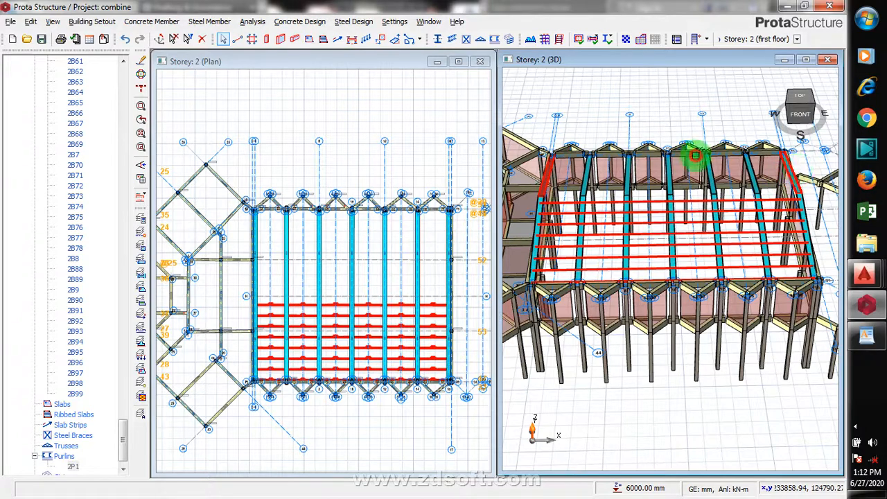
{"action": "left_click", "coordinate": [651, 100]}
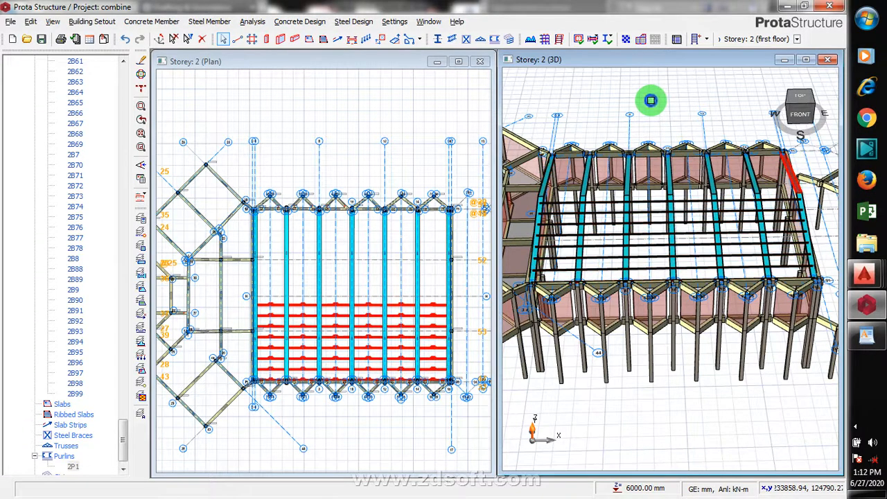
{"action": "right_click", "coordinate": [669, 135]}
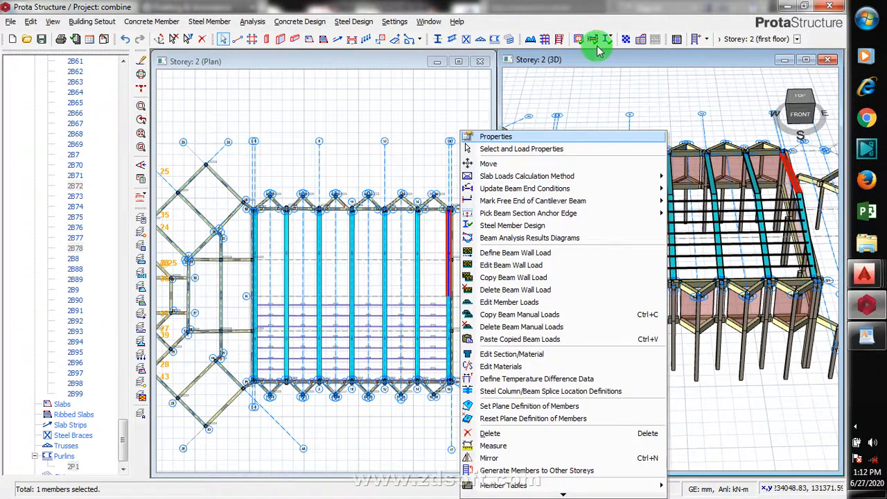
{"action": "left_click", "coordinate": [667, 91]}
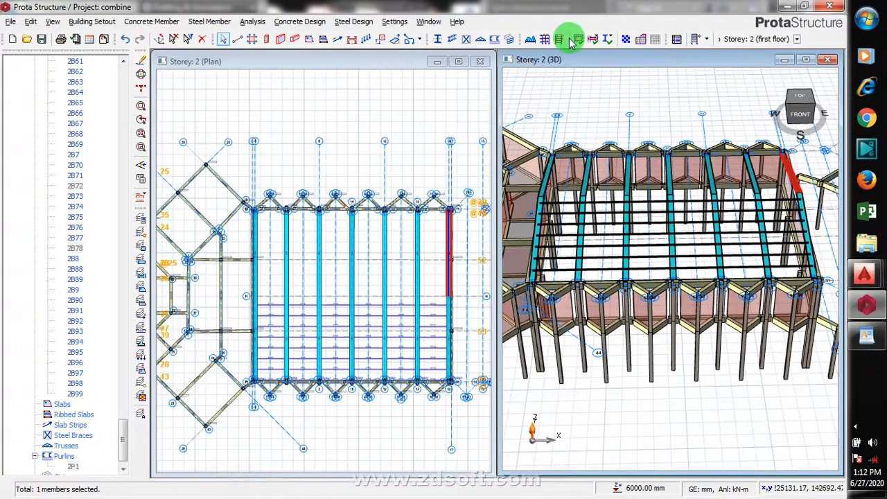
{"action": "left_click", "coordinate": [495, 40]}
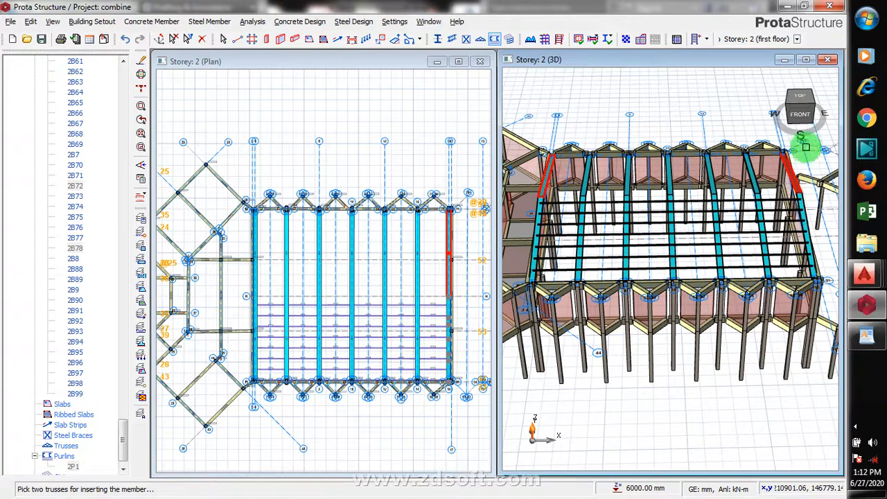
{"action": "right_click", "coordinate": [750, 97]}
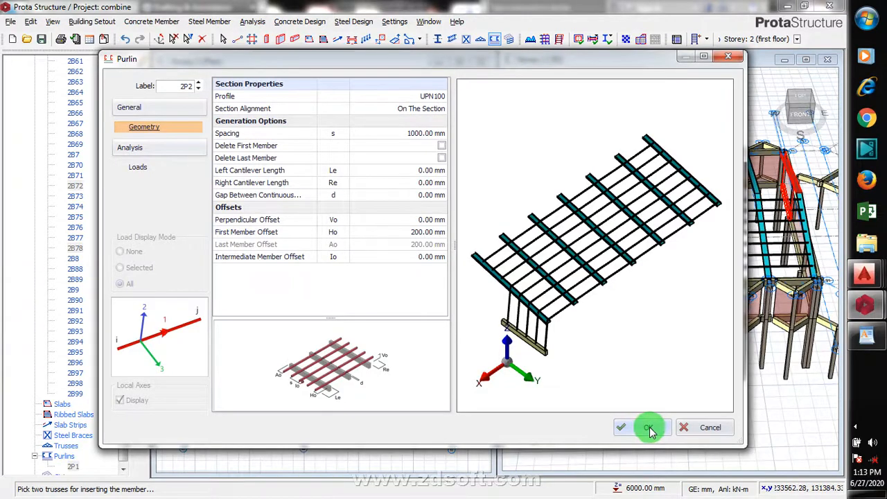
{"action": "left_click", "coordinate": [648, 428]}
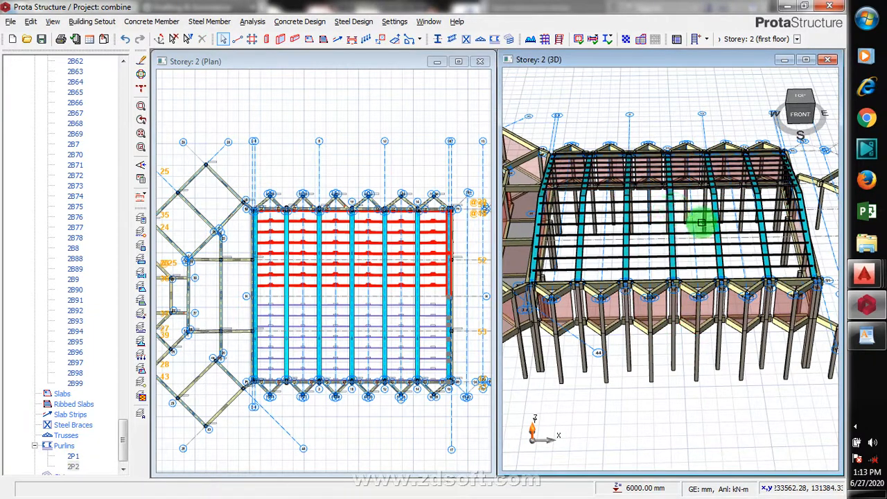
{"action": "scroll", "coordinate": [701, 222], "scroll_direction": "down", "scroll_amount": 6}
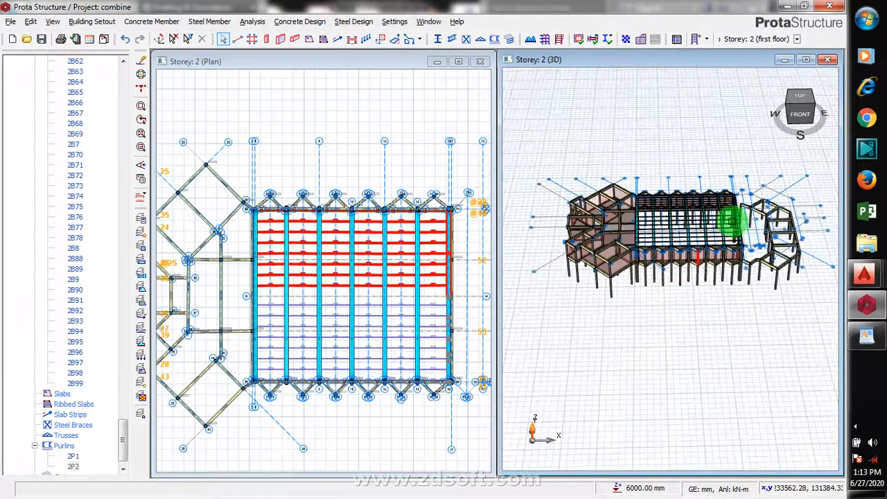
- Examine the sloped roof beams and purlins from several angles in the 3D view, then clear the selection
{"action": "scroll", "coordinate": [727, 221], "scroll_direction": "up", "scroll_amount": 4}
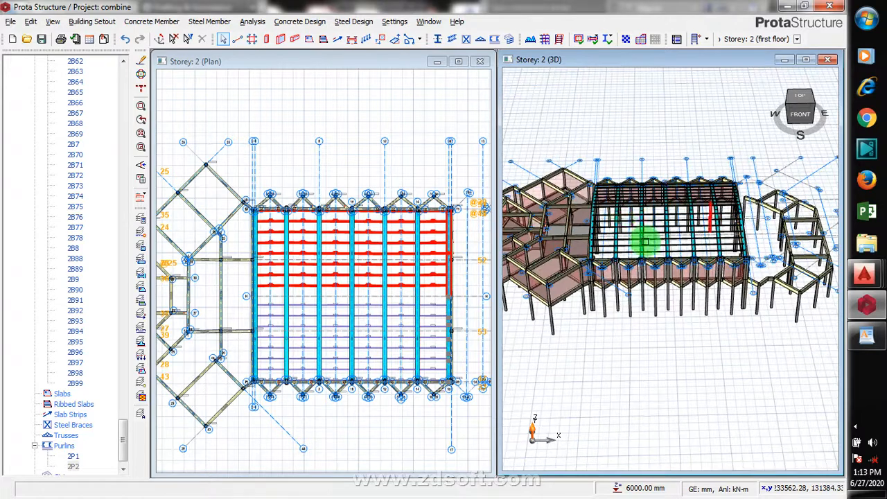
{"action": "scroll", "coordinate": [752, 288], "scroll_direction": "down", "scroll_amount": 2}
{"action": "scroll", "coordinate": [579, 257], "scroll_direction": "up", "scroll_amount": 3}
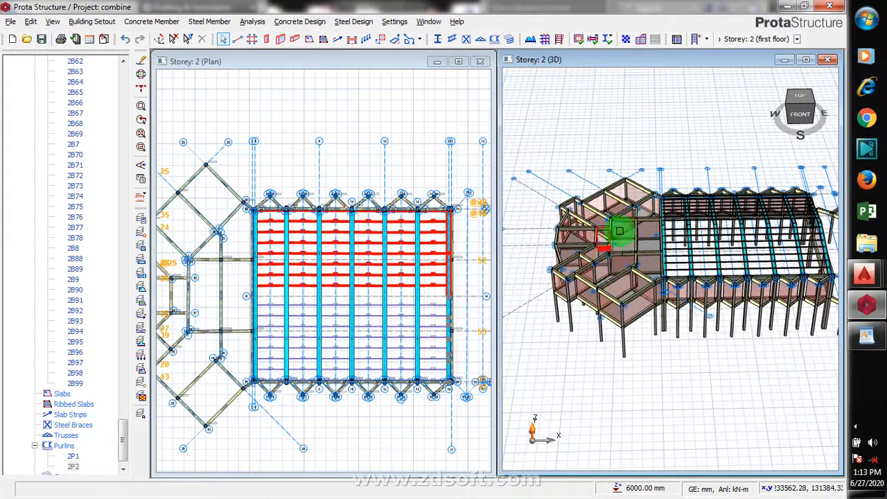
{"action": "scroll", "coordinate": [706, 326], "scroll_direction": "down", "scroll_amount": 2}
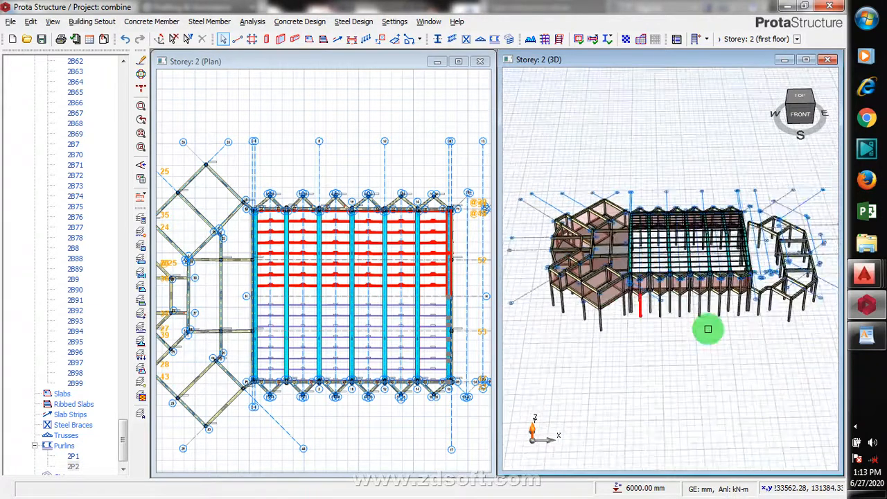
{"action": "scroll", "coordinate": [634, 228], "scroll_direction": "up", "scroll_amount": 1}
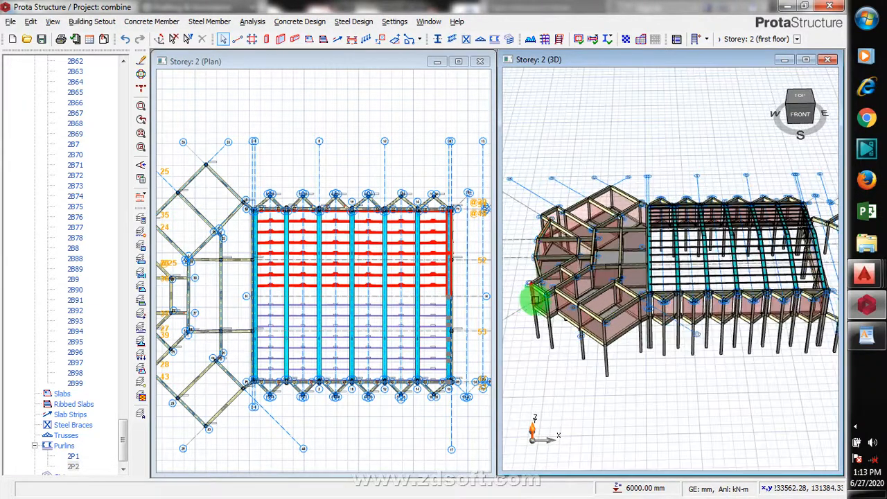
{"action": "scroll", "coordinate": [546, 297], "scroll_direction": "up", "scroll_amount": 2}
{"action": "scroll", "coordinate": [532, 338], "scroll_direction": "down", "scroll_amount": 1}
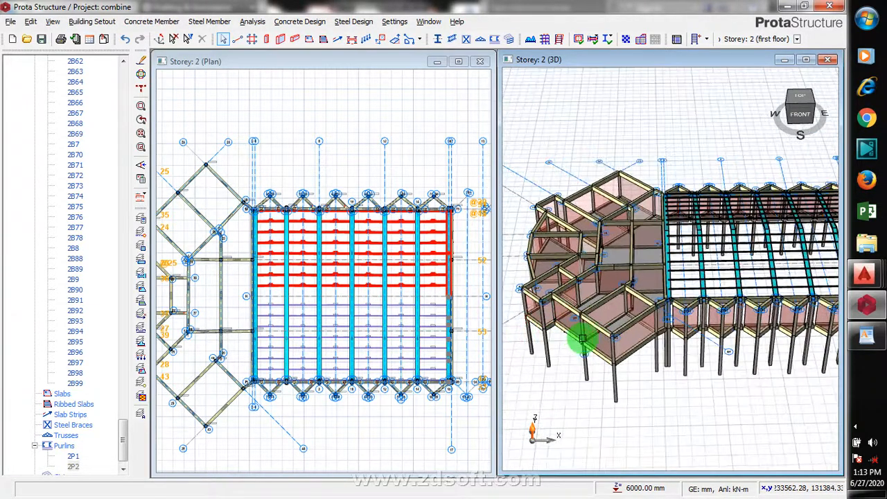
{"action": "scroll", "coordinate": [583, 338], "scroll_direction": "down", "scroll_amount": 2}
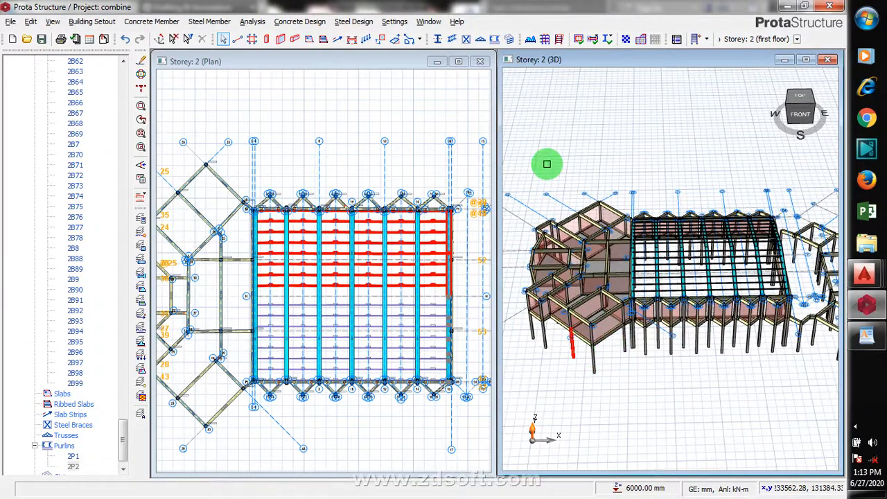
{"action": "left_click", "coordinate": [546, 164]}
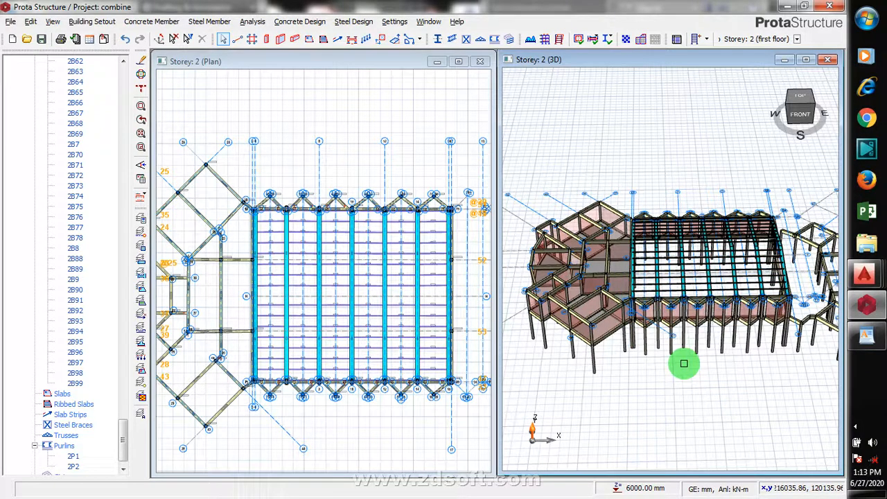
{"action": "left_click", "coordinate": [864, 436]}
{"action": "right_click", "coordinate": [810, 411]}
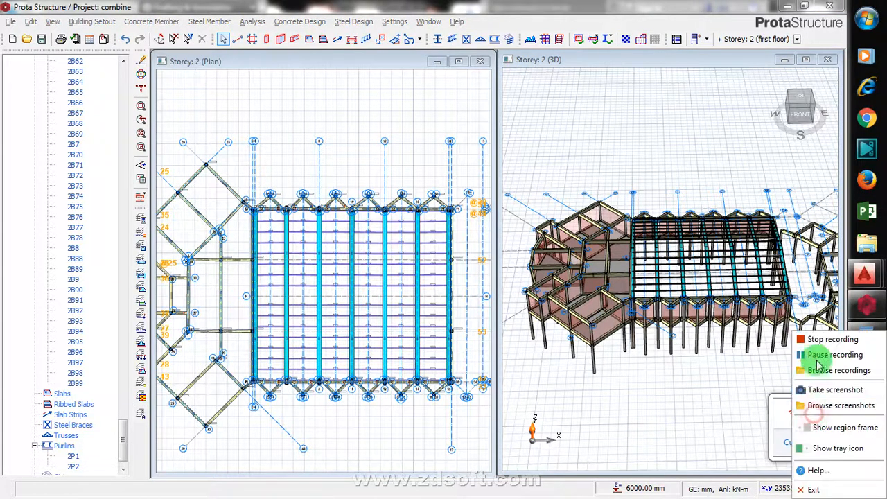